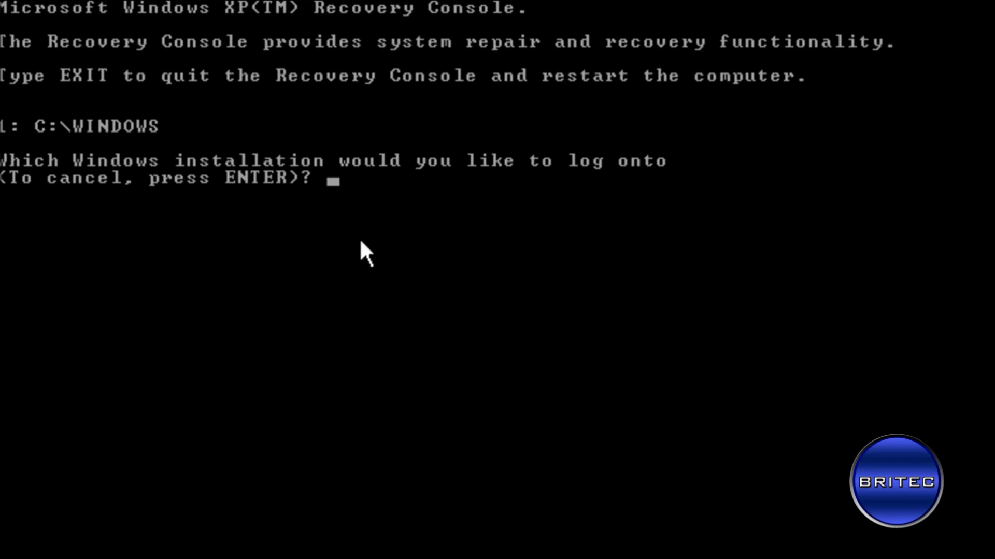
Step: Log onto Windows installation 1 in the Recovery Console, leaving the Administrator password empty
type("1")
key("Return")
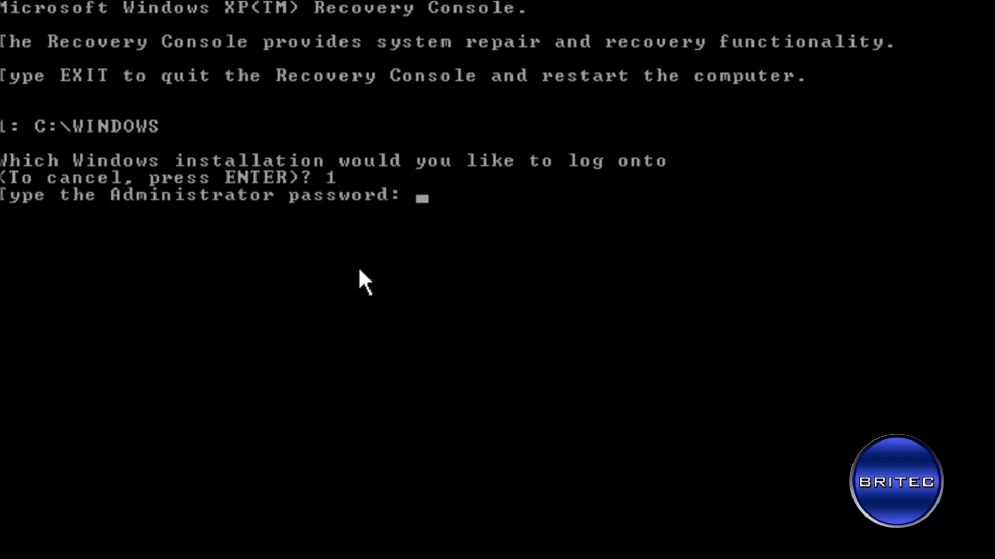
key("Return")
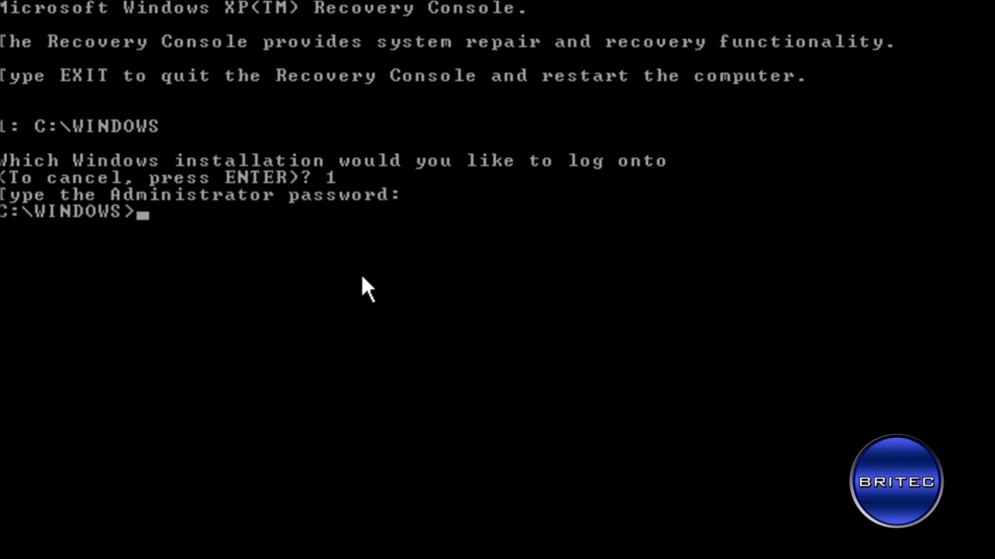
Step: Run fixmbr and accept writing a new master boot record to the hard disk
type("fixm")
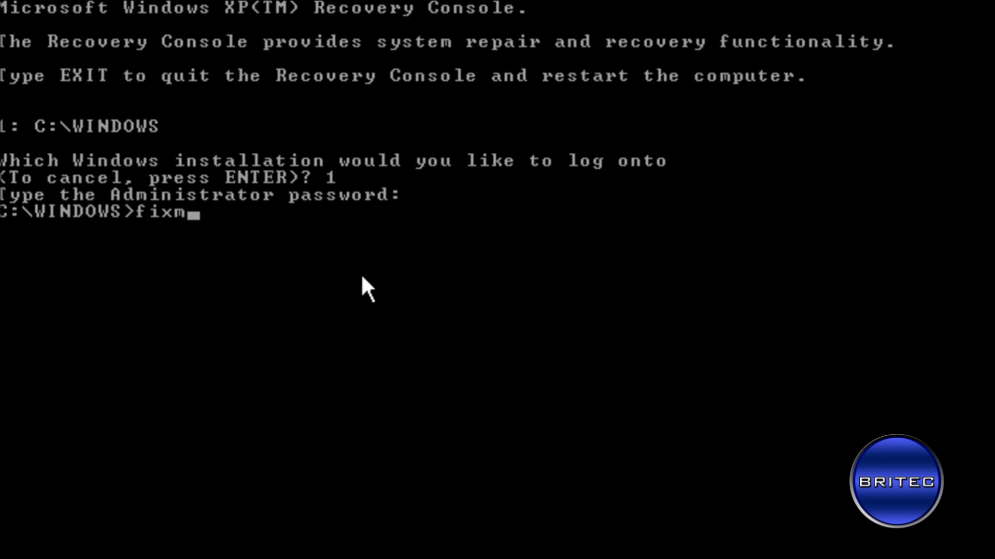
type("br")
key("Return")
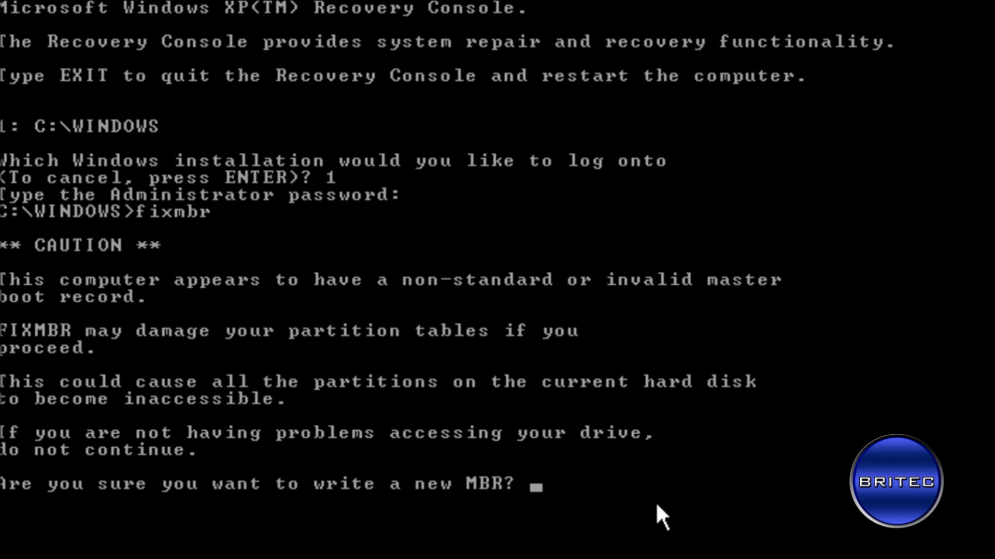
type("y")
key("Return")
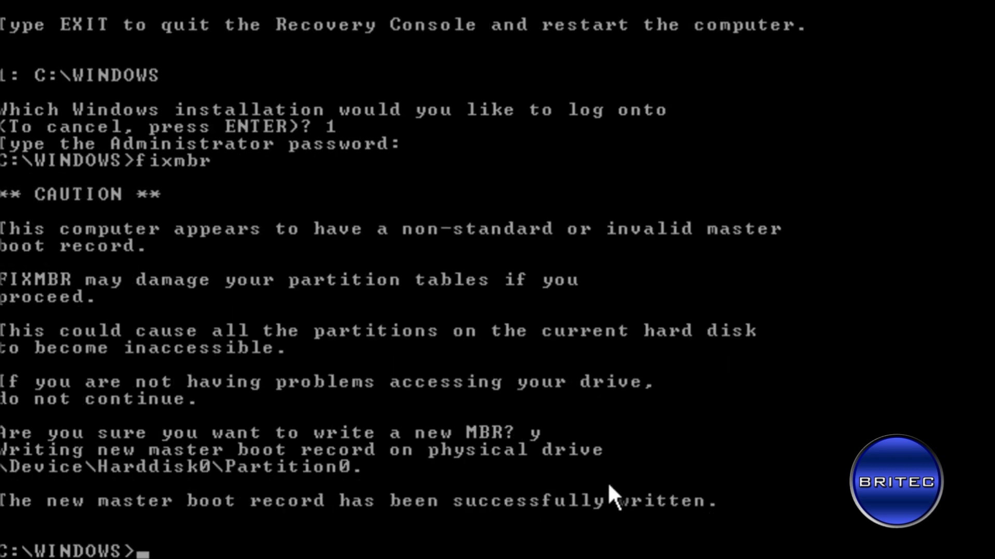
Step: Write a new boot sector to partition C: with fixboot and exit the Recovery Console to restart the computer
type("fixboot")
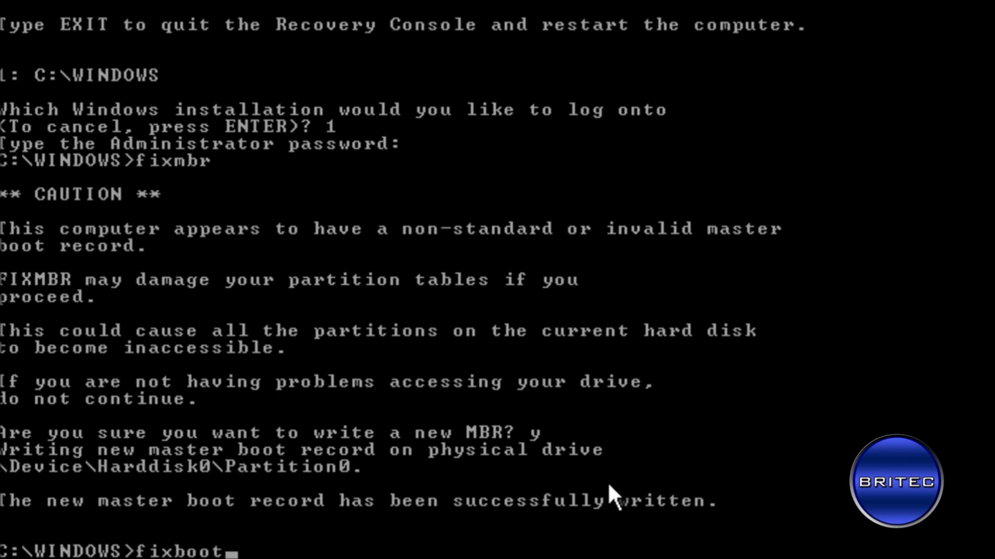
key("Return")
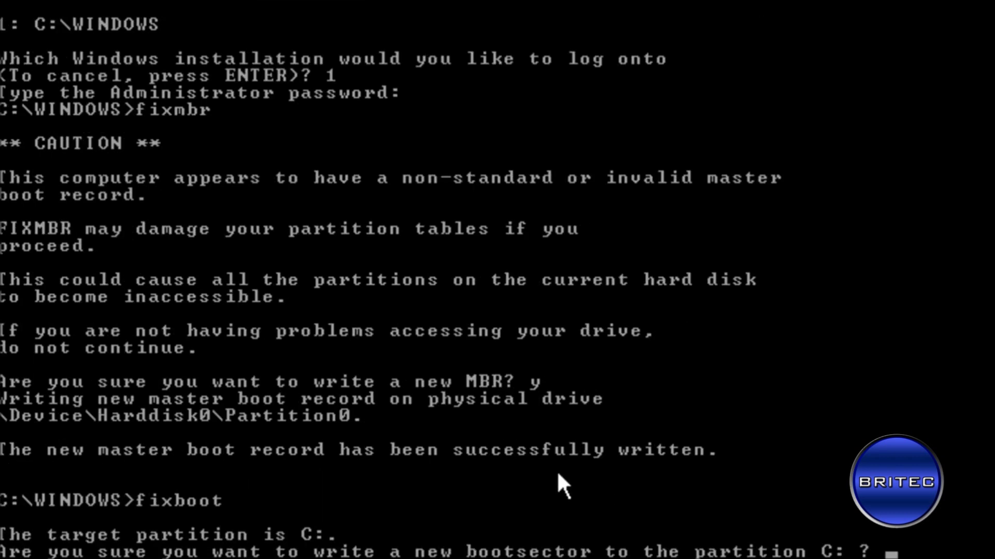
type("y")
key("Return")
type("exit")
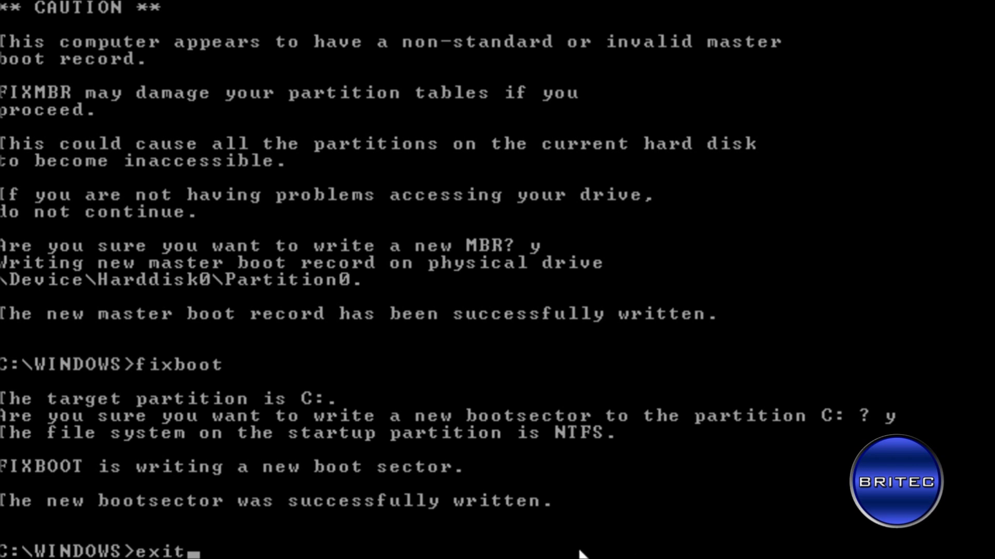
key("Return")
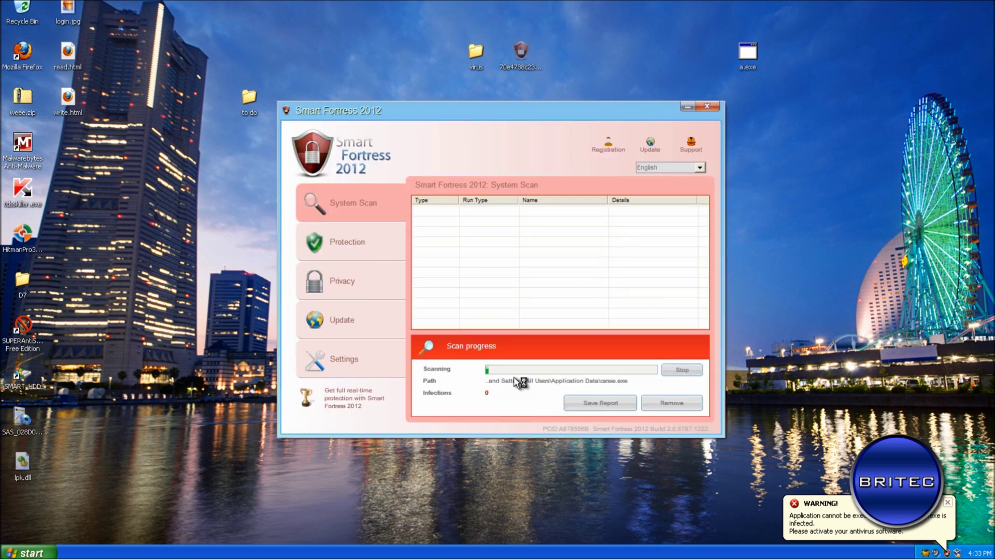
Step: Rename D7.exe in the desktop's D7 folder as winlogon.exe and close the folder
double_click(23, 279)
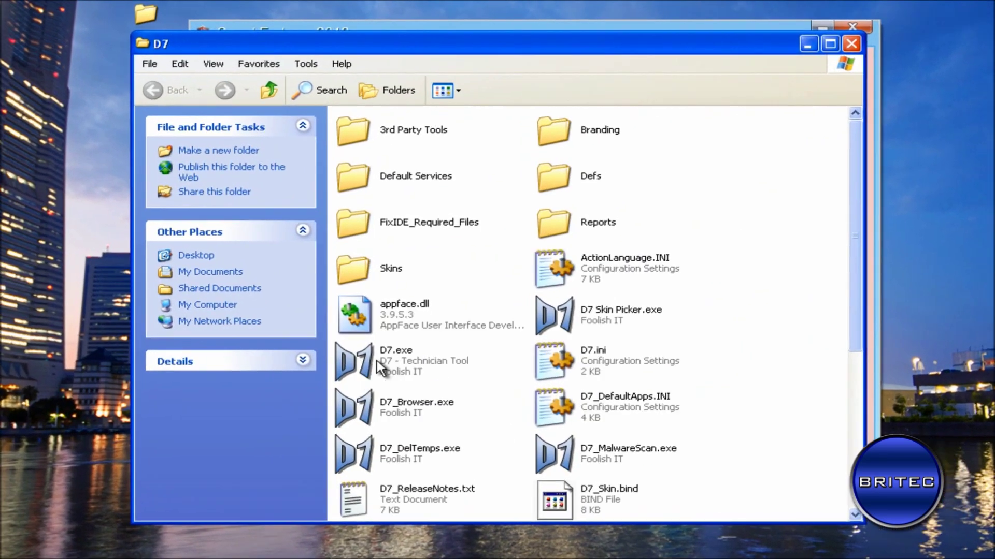
left_click(382, 360)
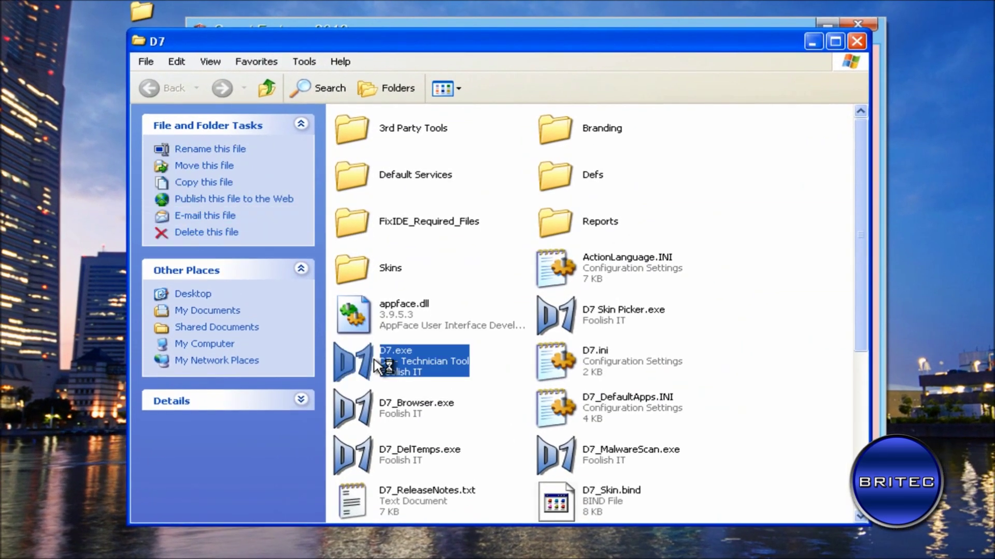
right_click(387, 350)
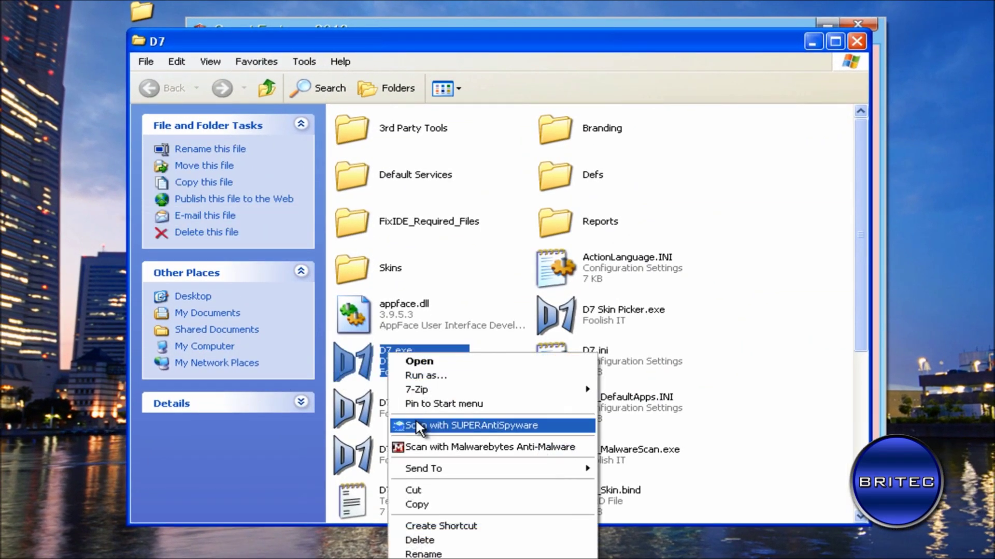
left_click(424, 554)
left_click_drag(390, 363, 346, 365)
type("winlog")
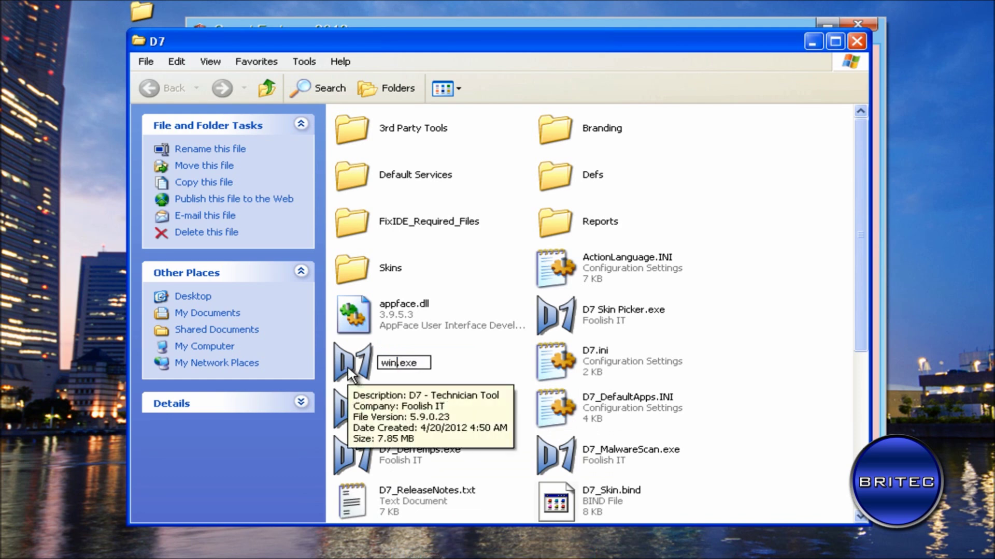
type("winlogon")
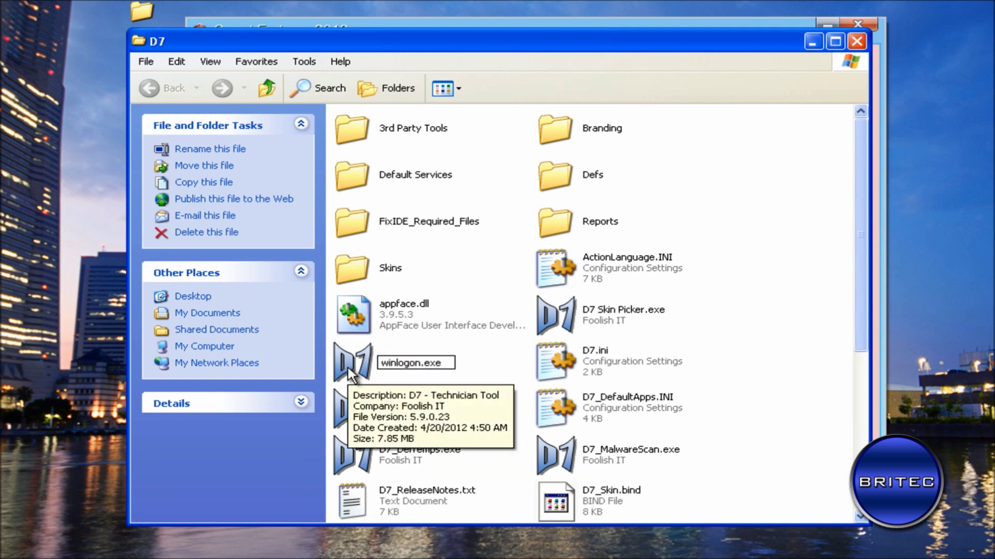
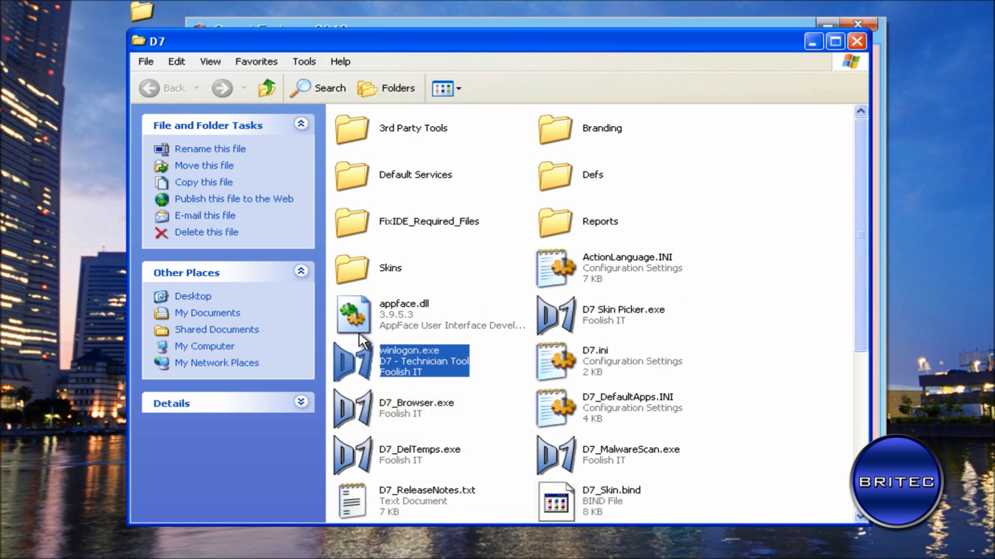
left_click(857, 42)
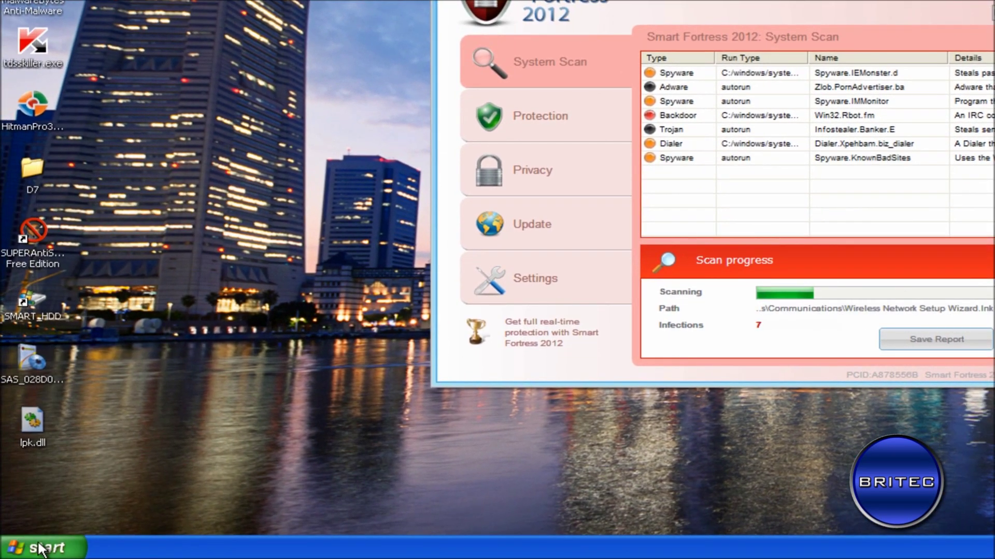
left_click(31, 545)
left_click(207, 484)
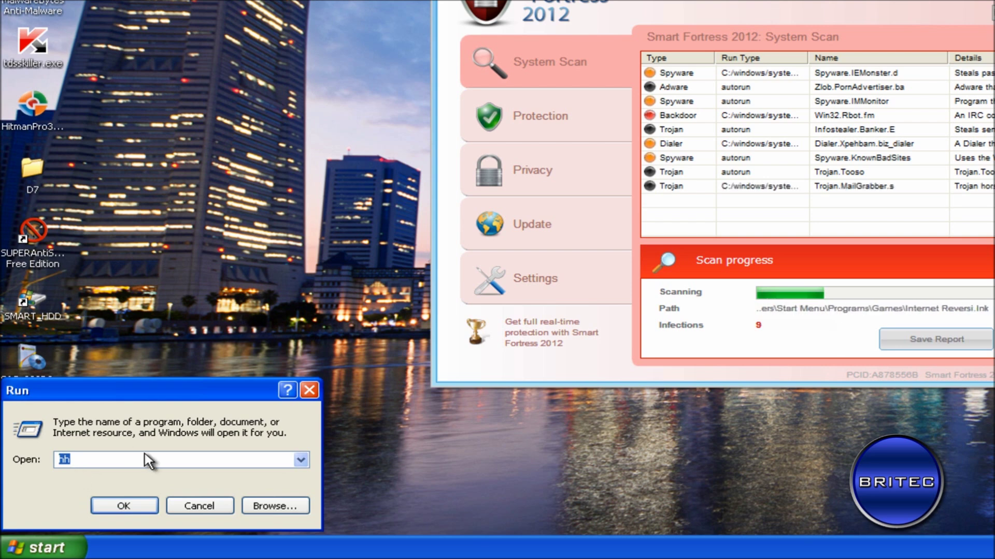
type("htt")
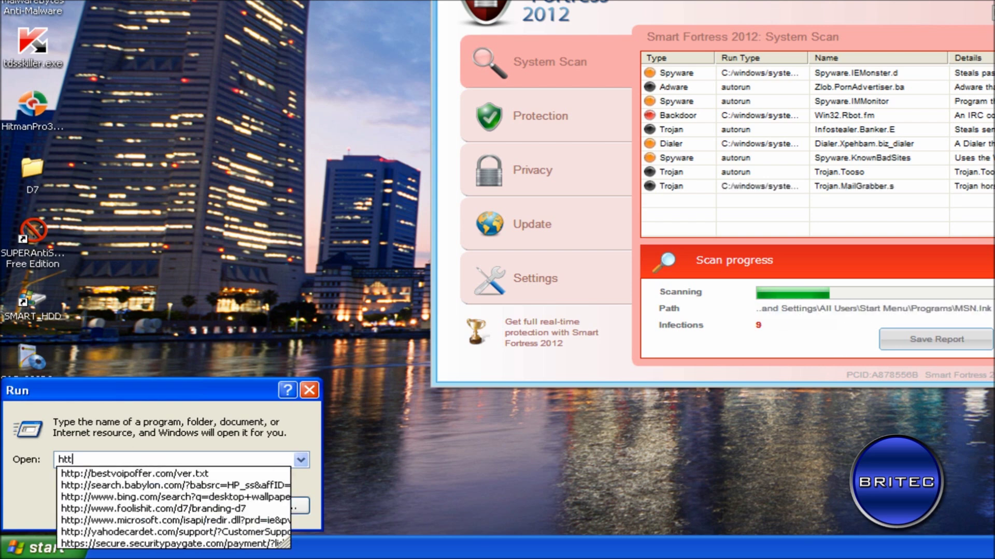
type("p://")
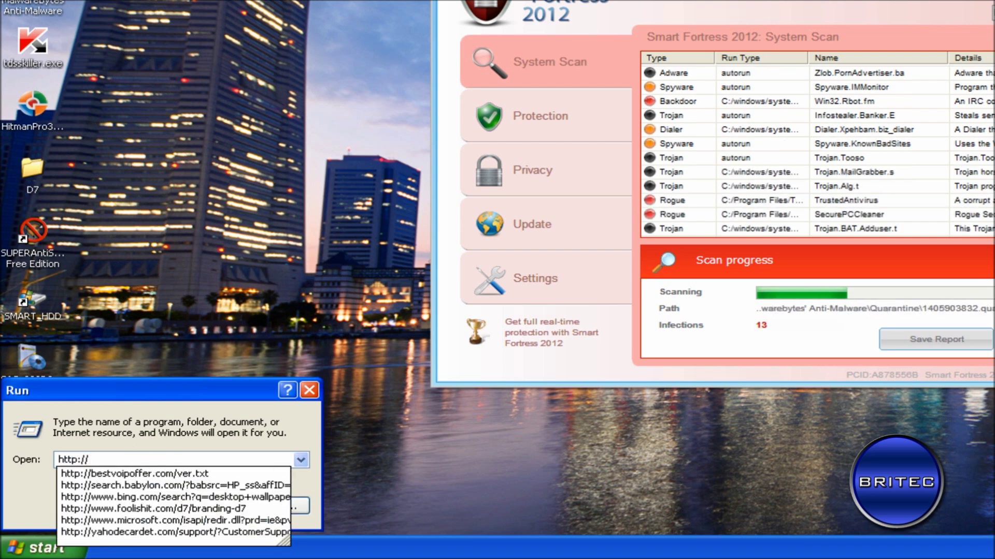
type("live.s")
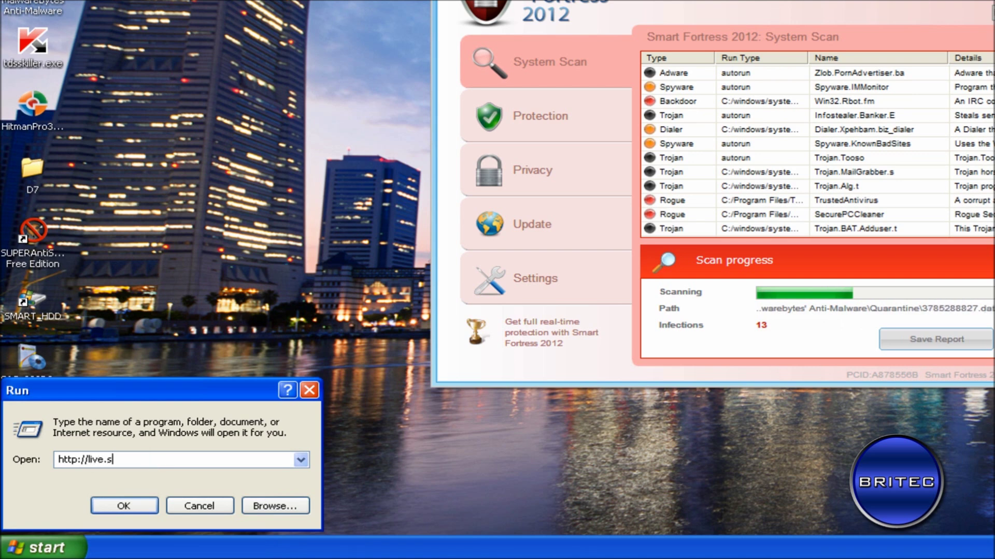
type("ysinterna")
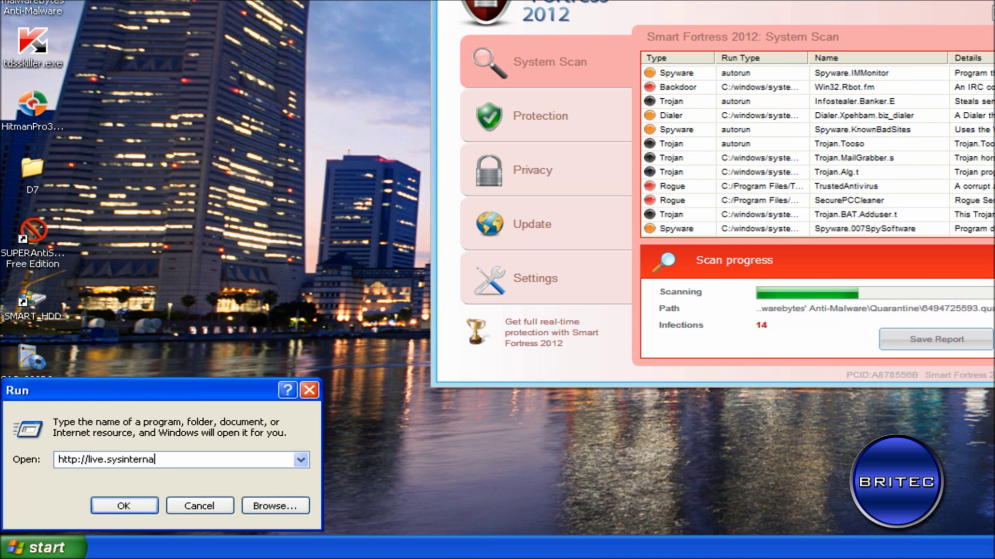
type("ls.com")
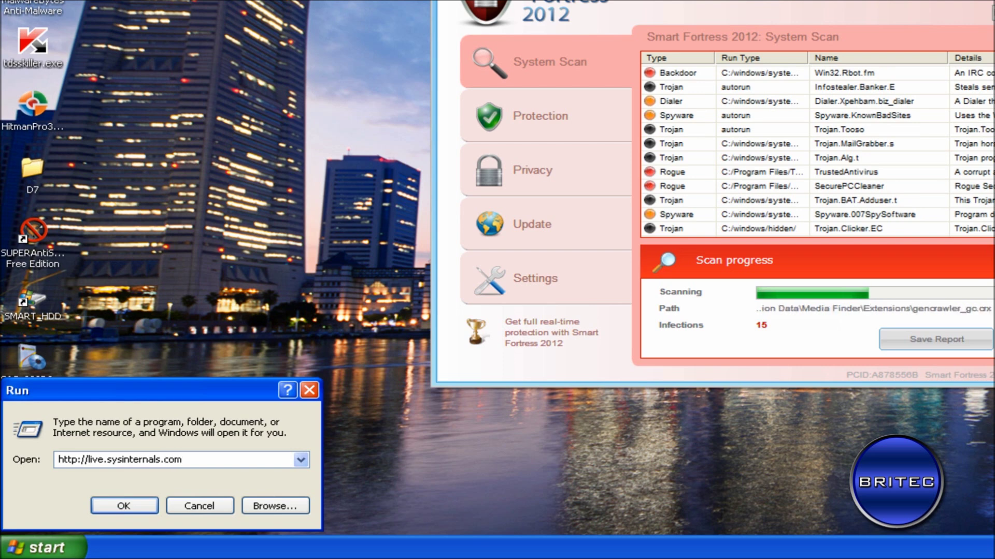
type("/proc")
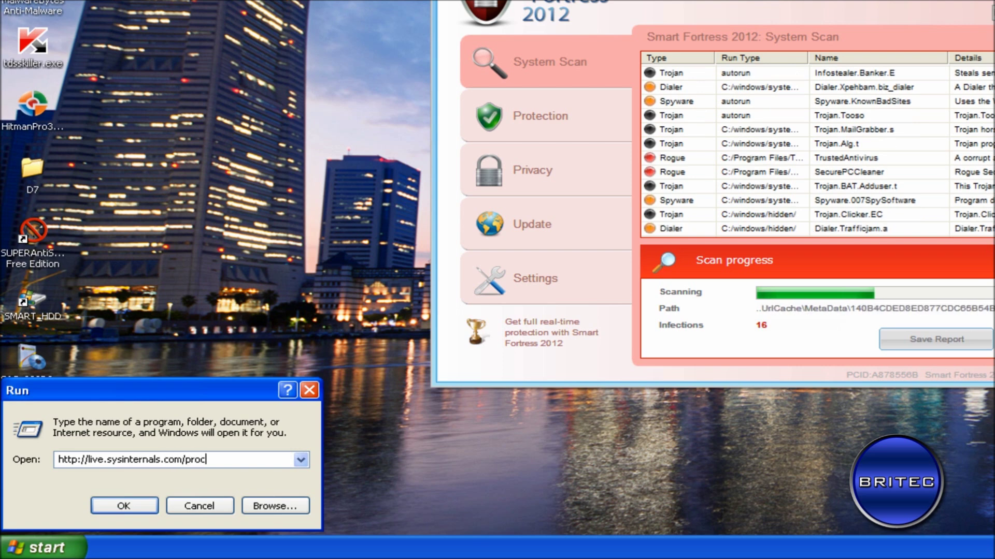
type("exp.exe")
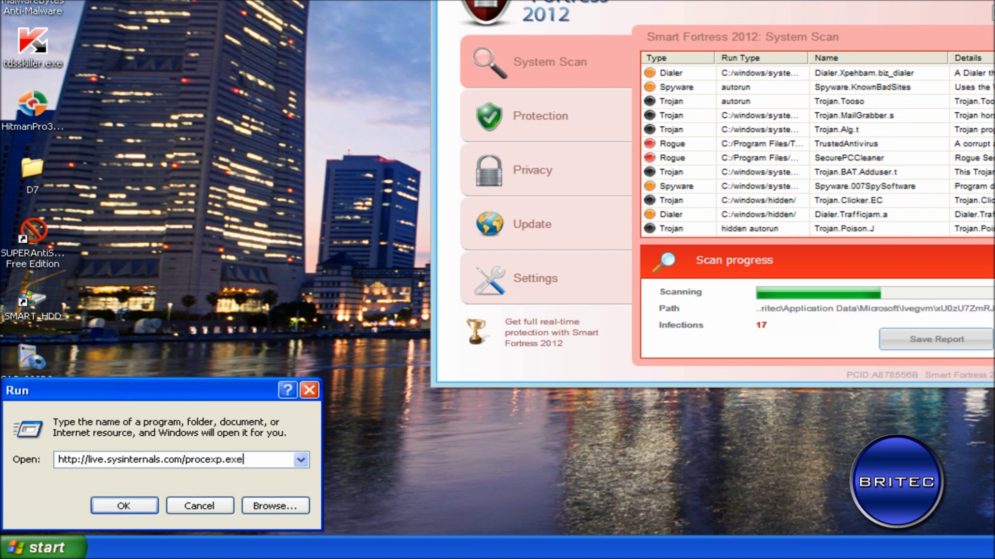
key("Return")
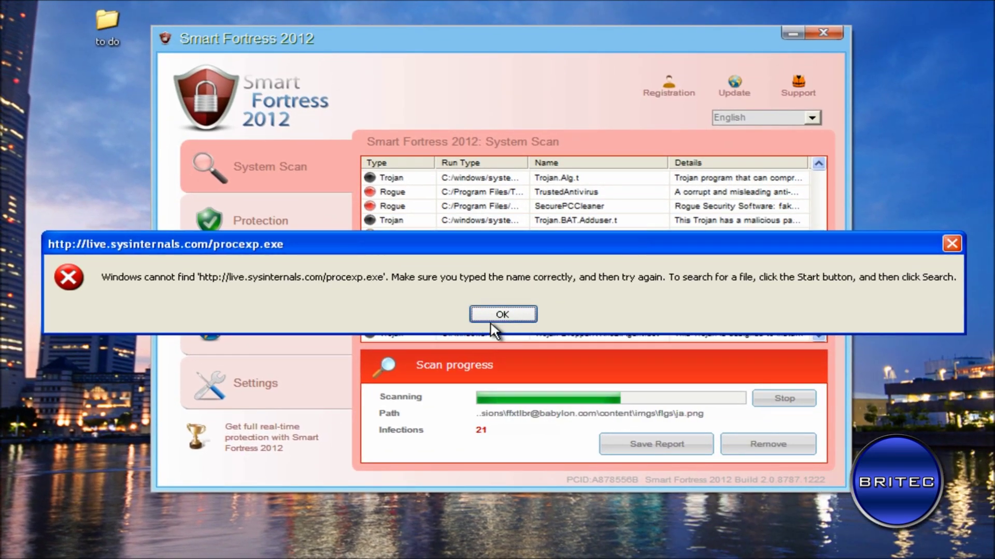
left_click(499, 315)
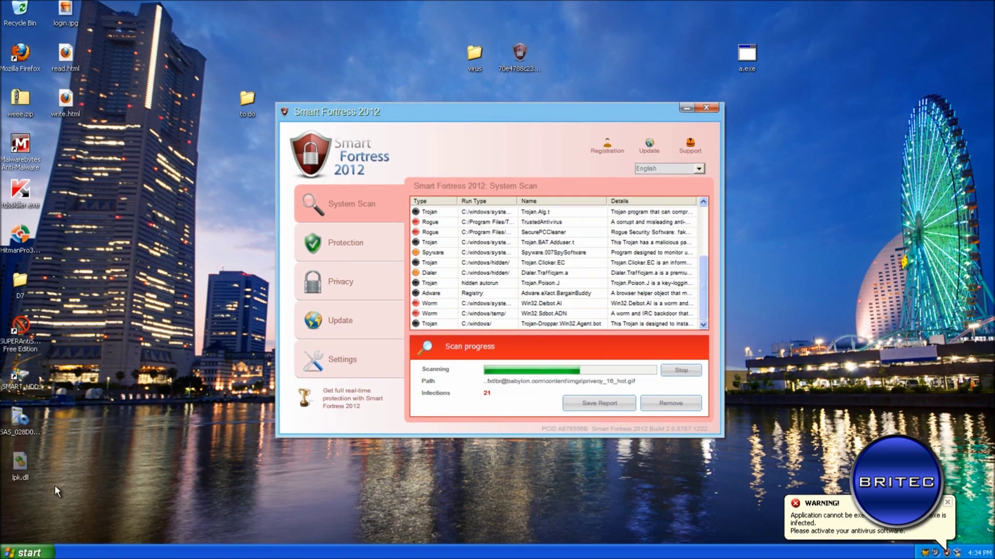
Step: Try to search the web for malwarebytes in Internet Explorer and close the browser
left_click(23, 553)
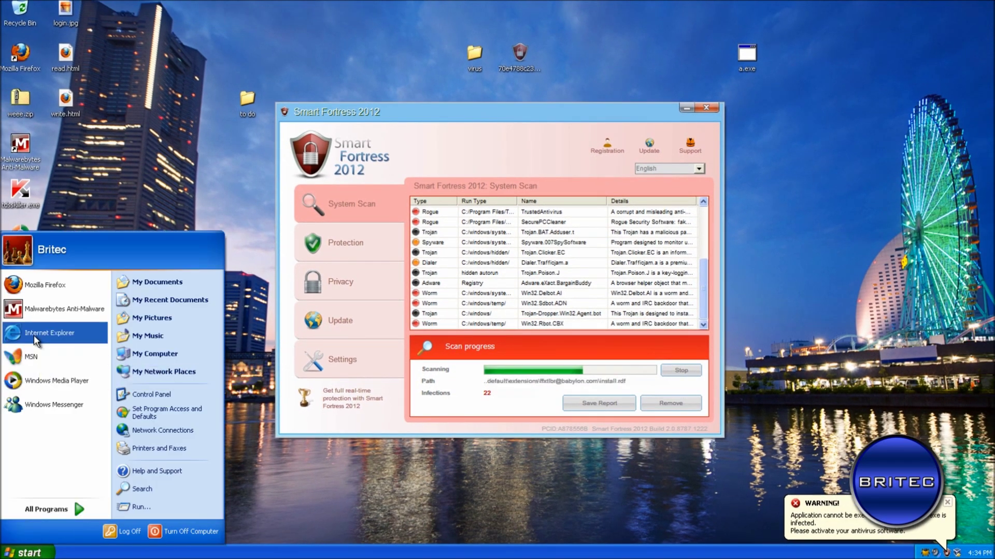
left_click(32, 357)
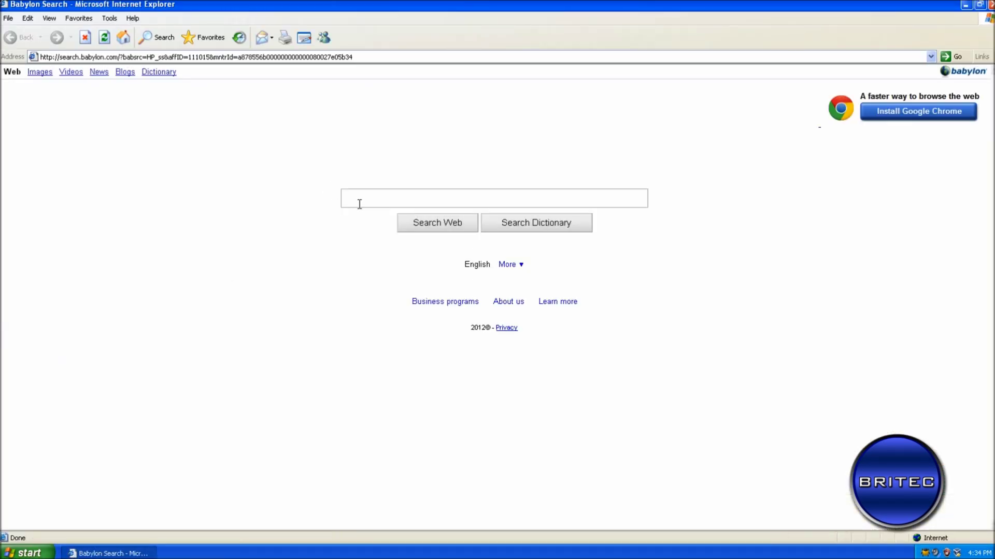
type("malware")
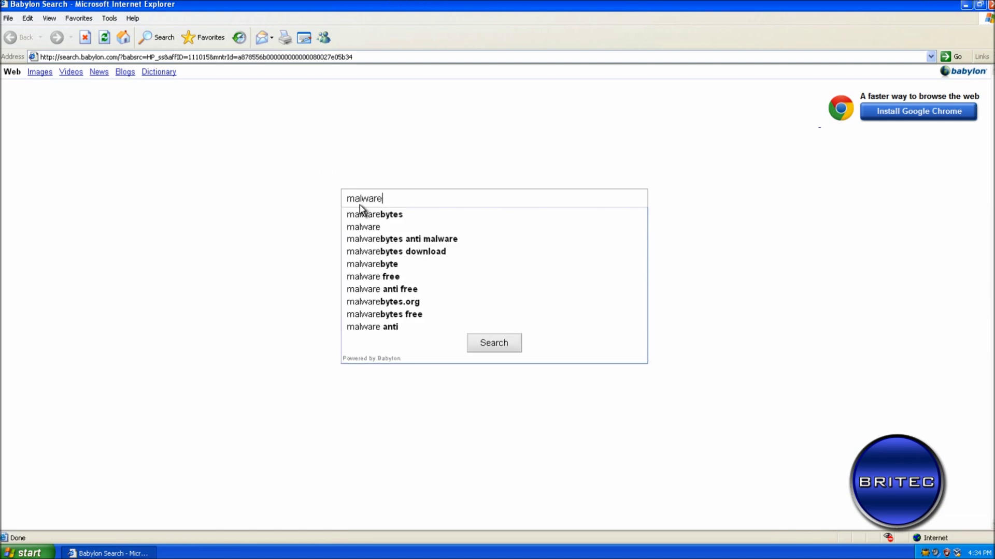
type("bytwes")
key("BackSpace")
key("BackSpace")
key("BackSpace")
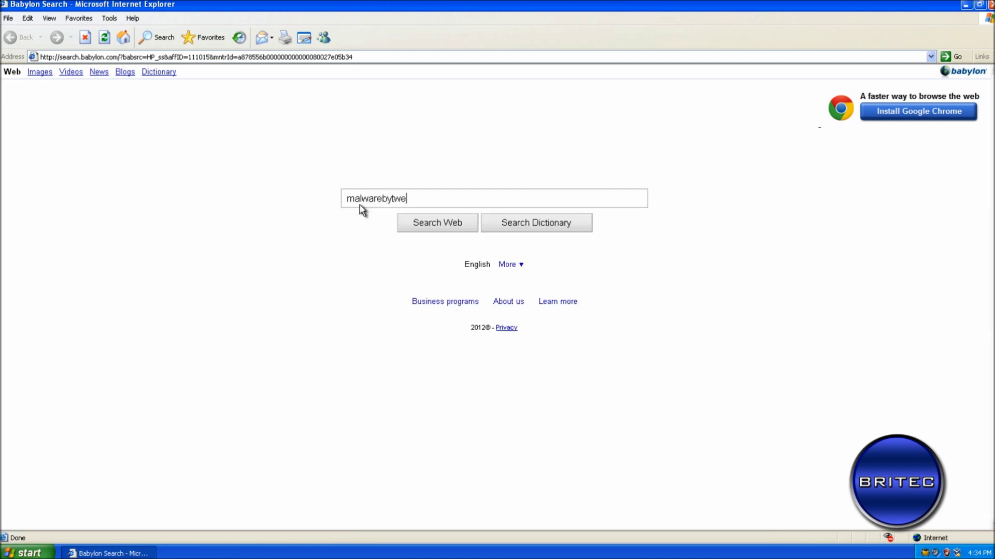
type("es")
key("Return")
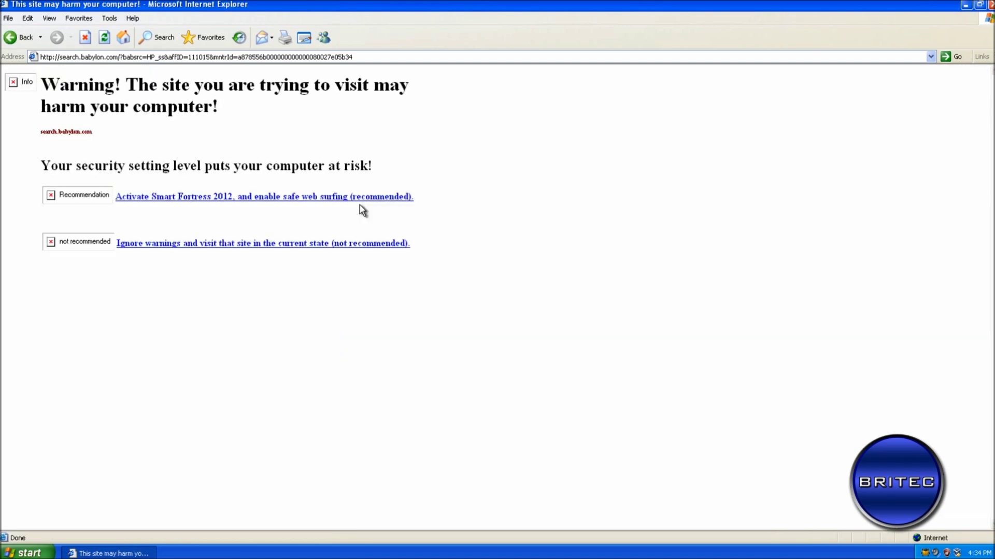
left_click(302, 56)
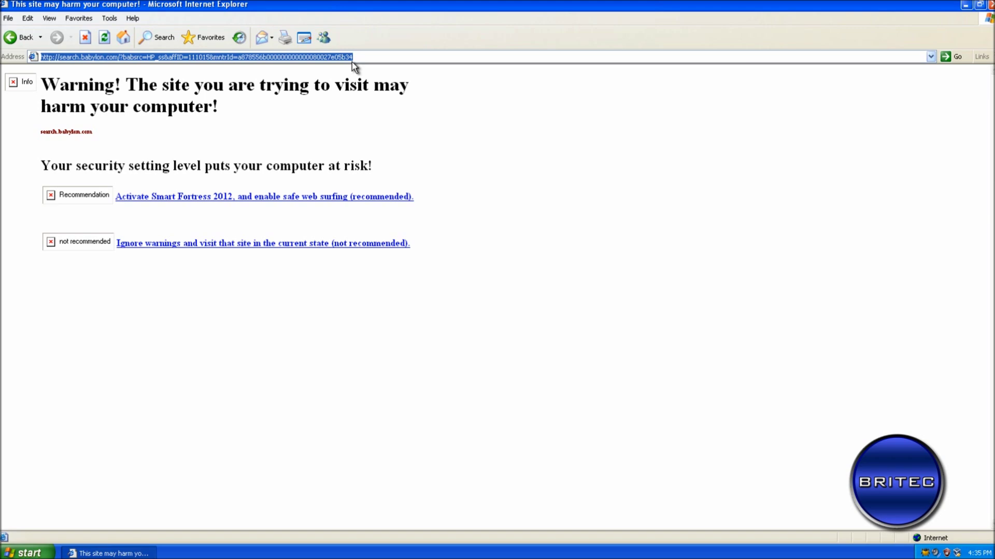
left_click(990, 4)
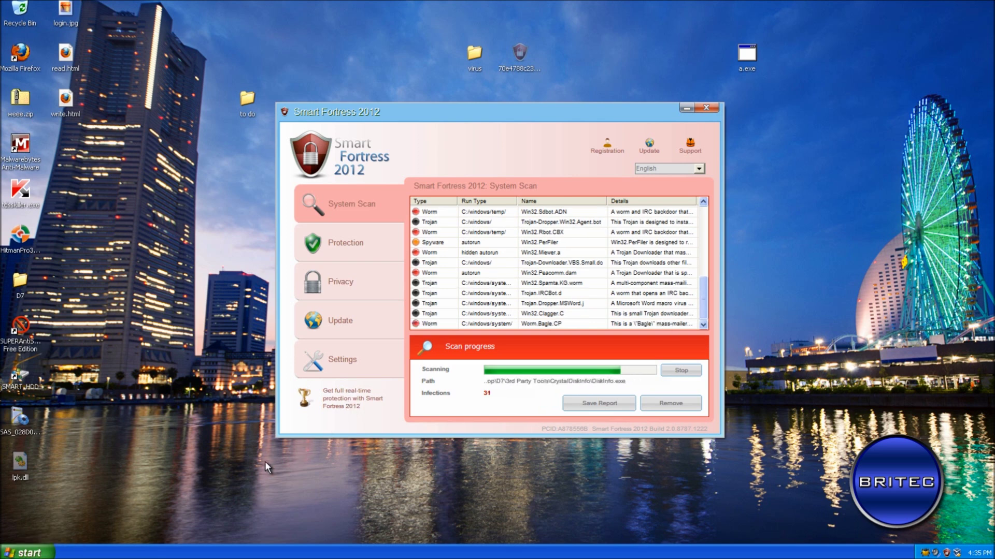
Step: Restart the computer to reach the Windows Advanced Options Menu
left_click(28, 552)
left_click(192, 532)
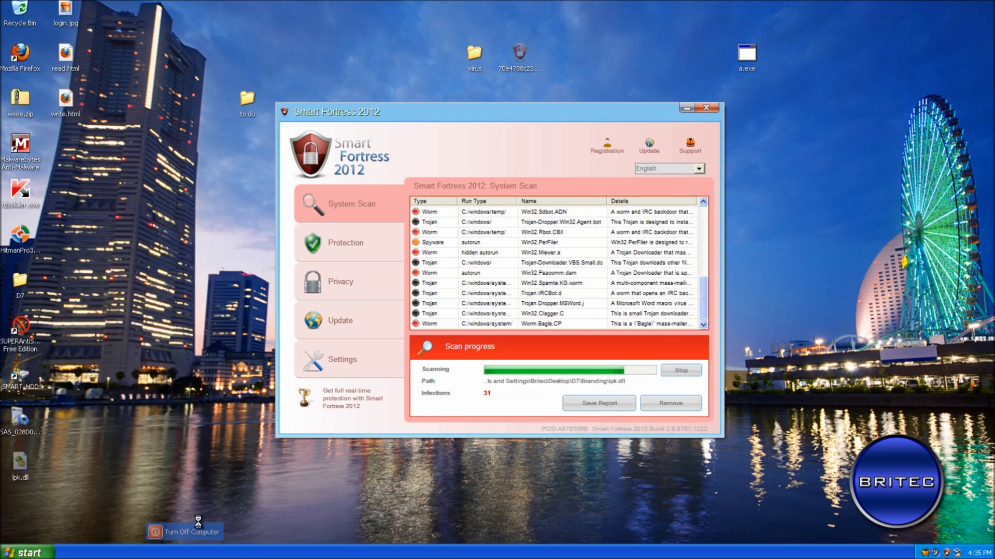
left_click(549, 207)
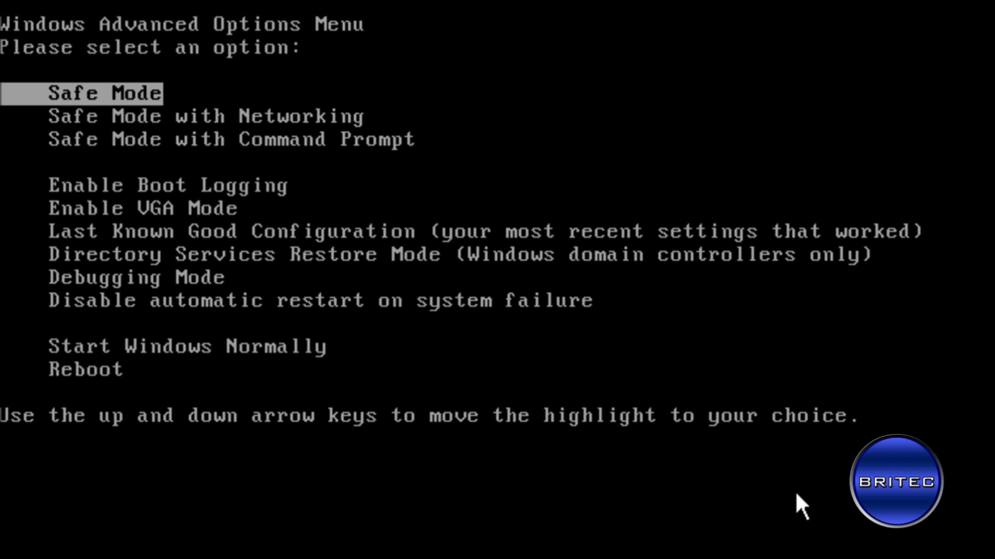
Step: Try to start Windows in Safe Mode with Networking, choosing it again after the failed startup
key("Down")
key("Return")
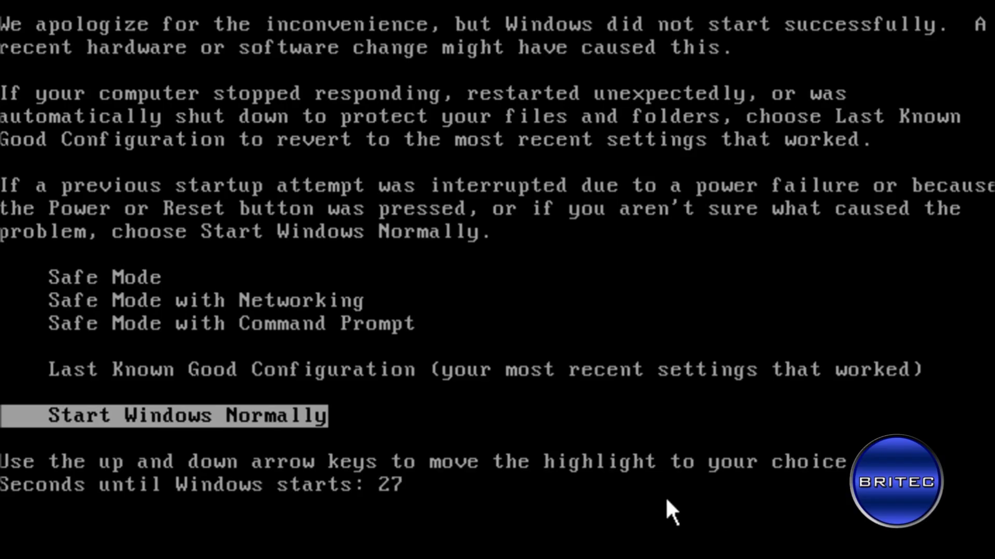
key("Up")
key("Up")
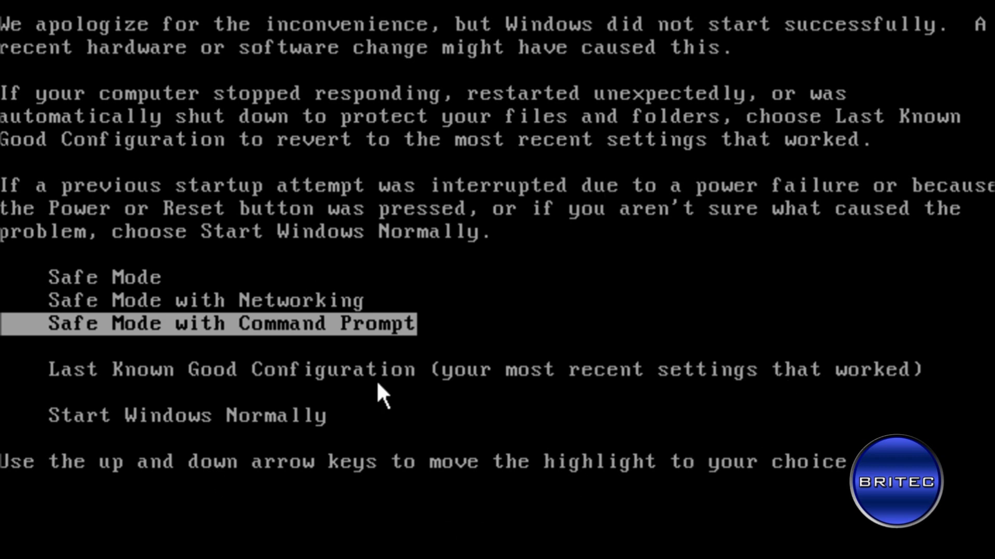
key("Up")
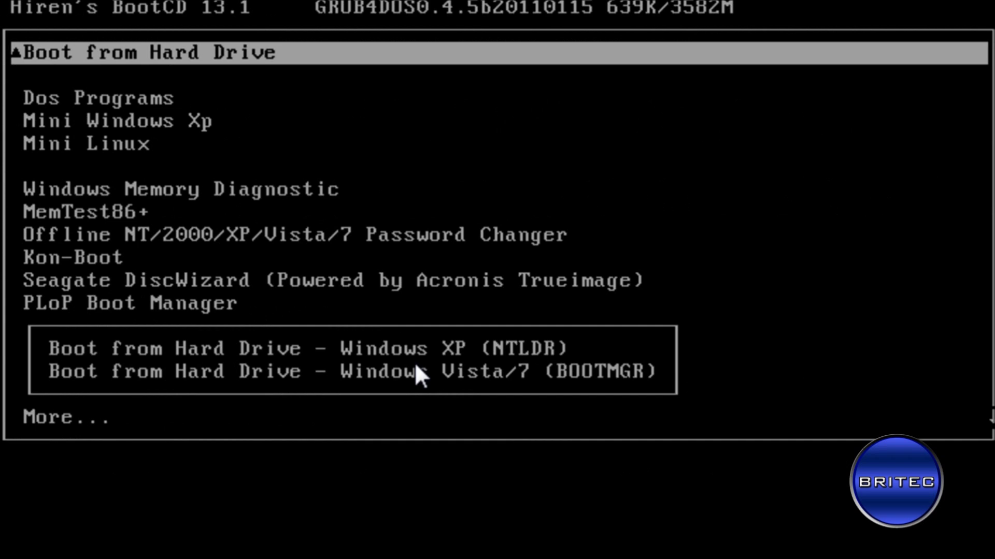
Step: Boot Mini Windows Xp from Hiren's BootCD 13.1 and open My Computer
key("3")
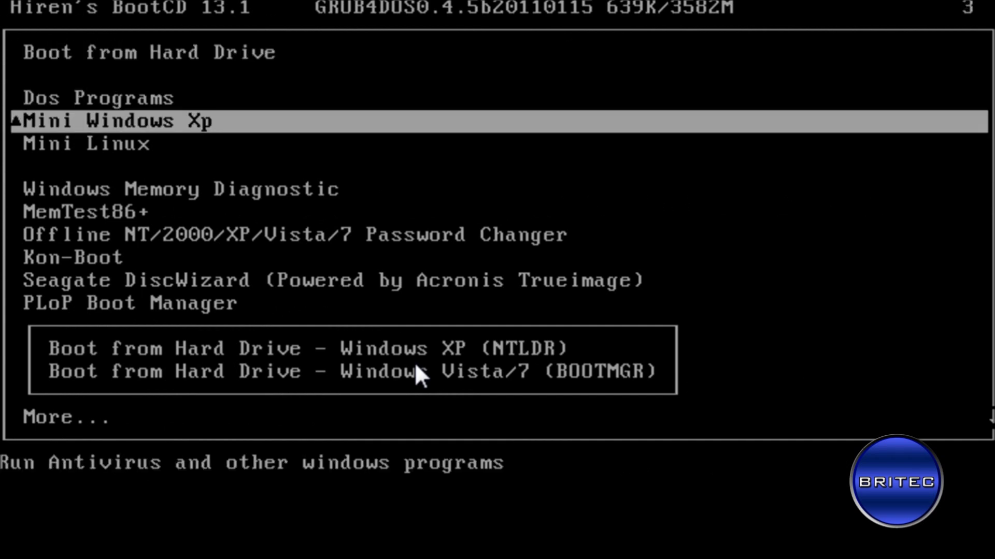
key("Return")
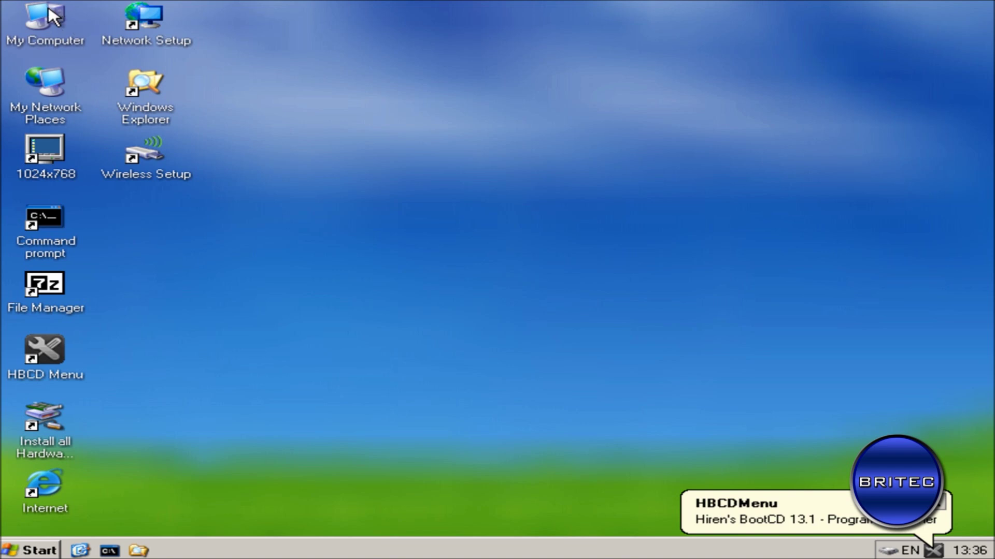
double_click(49, 7)
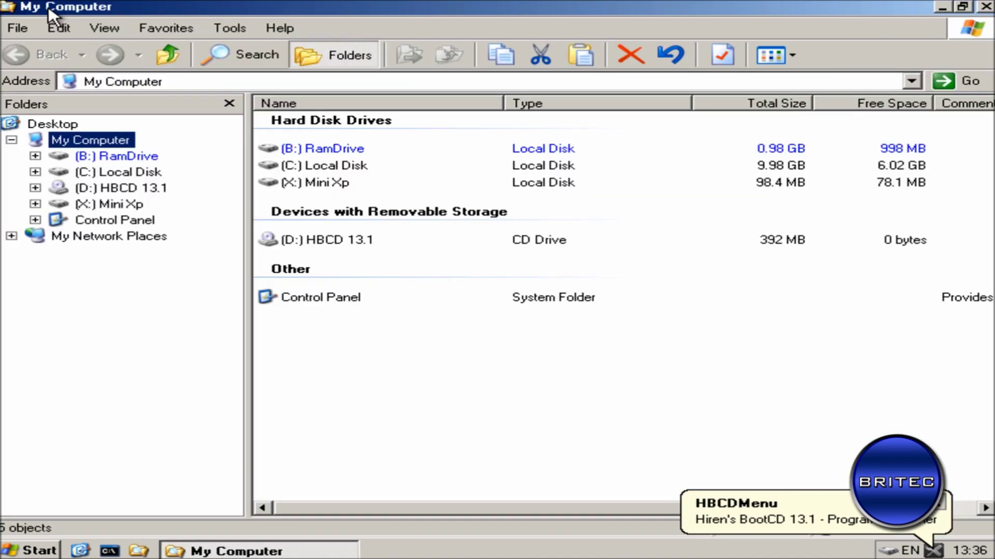
Step: Open the folder C:\Documents and Settings\Britec\Application Data
double_click(325, 166)
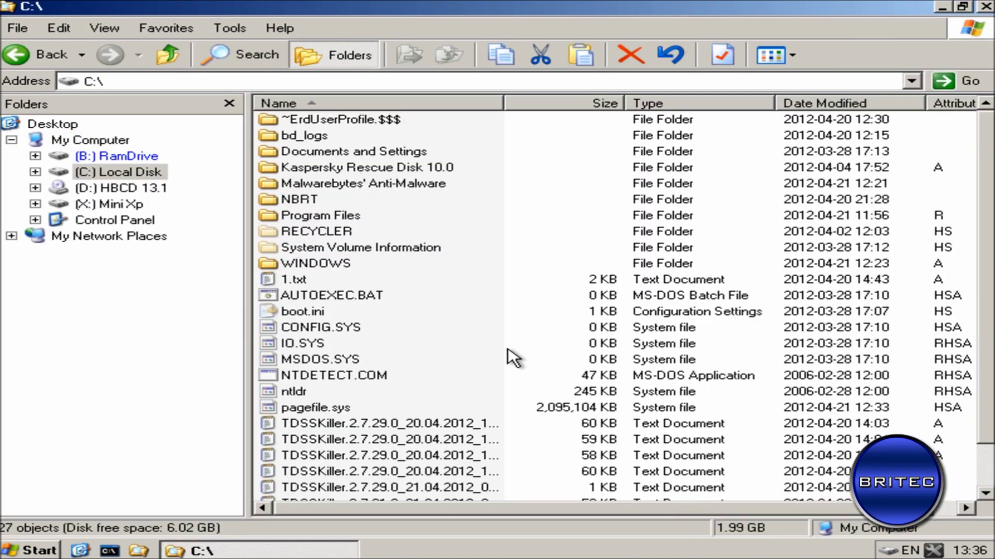
double_click(323, 151)
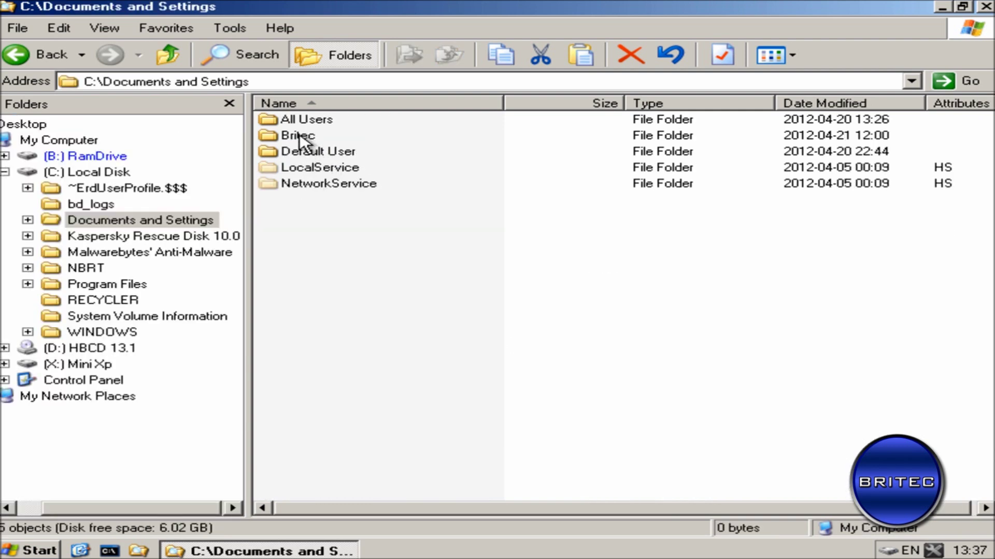
double_click(299, 138)
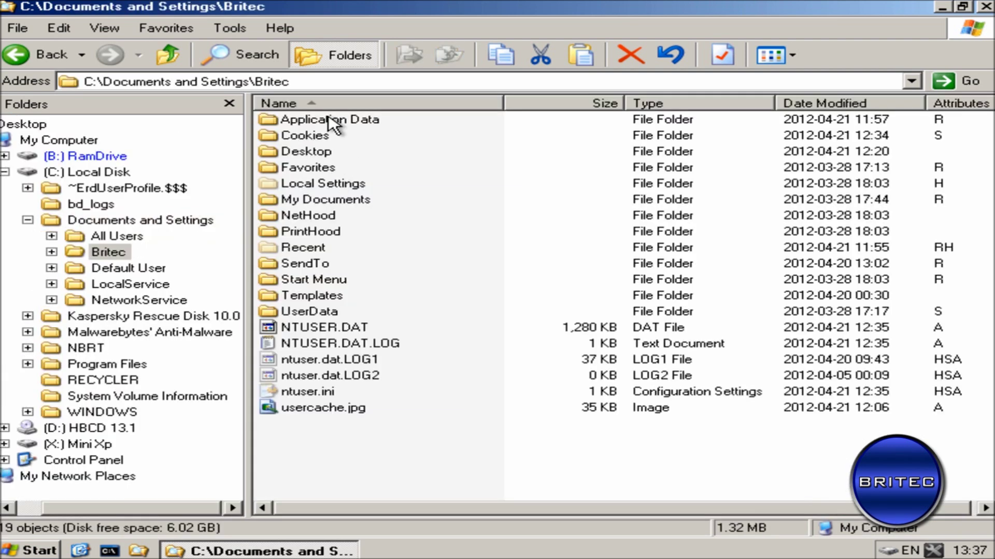
double_click(329, 122)
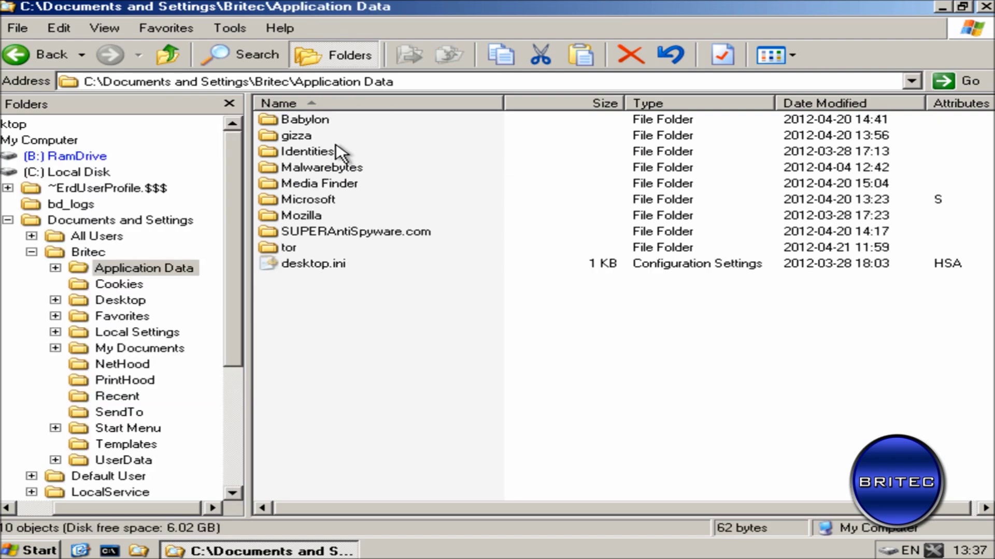
Step: Check the contents of the Babylon folder in Application Data and delete the folder
double_click(305, 119)
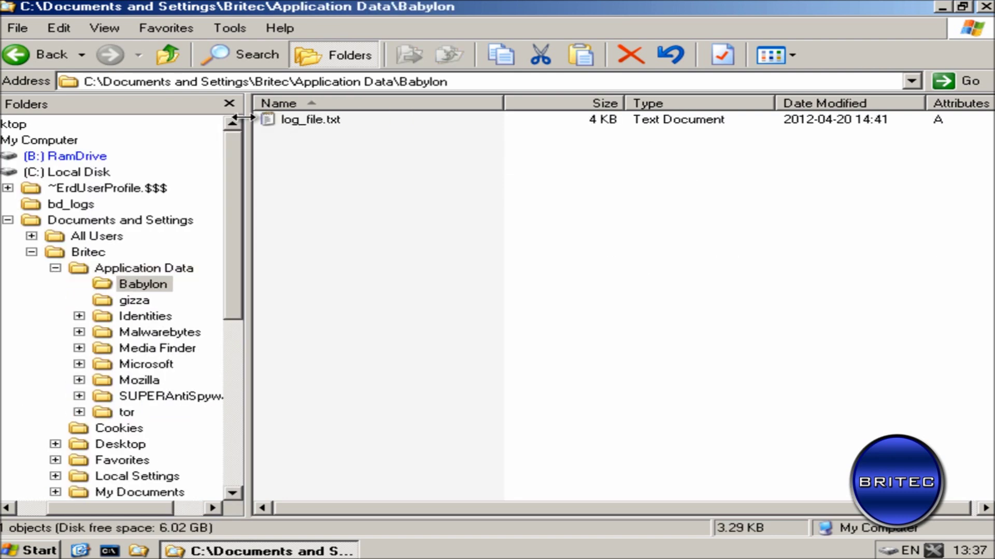
left_click(17, 54)
right_click(316, 122)
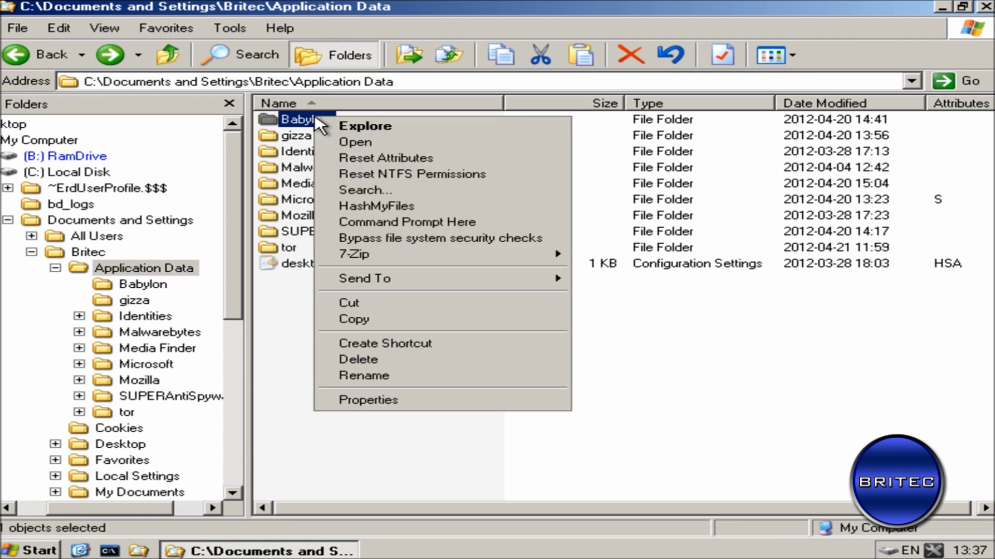
left_click(373, 358)
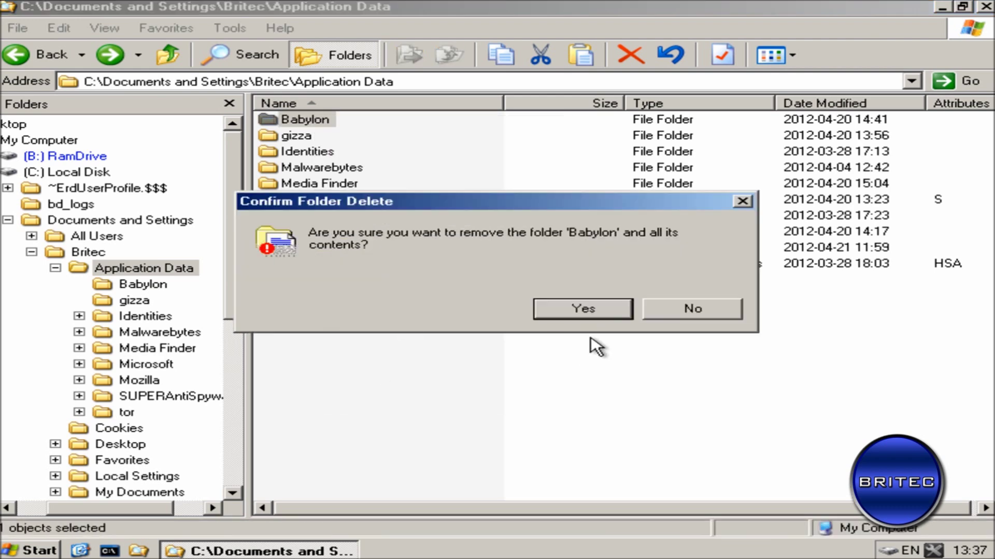
left_click(584, 310)
Step: Check the contents of the gizza folder in Application Data and delete the folder
double_click(295, 121)
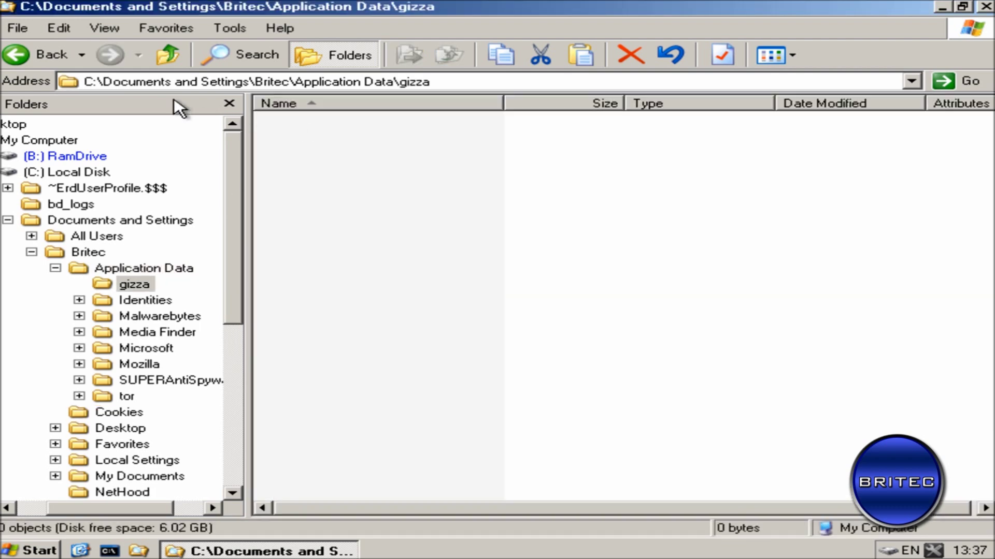
left_click(39, 56)
right_click(311, 124)
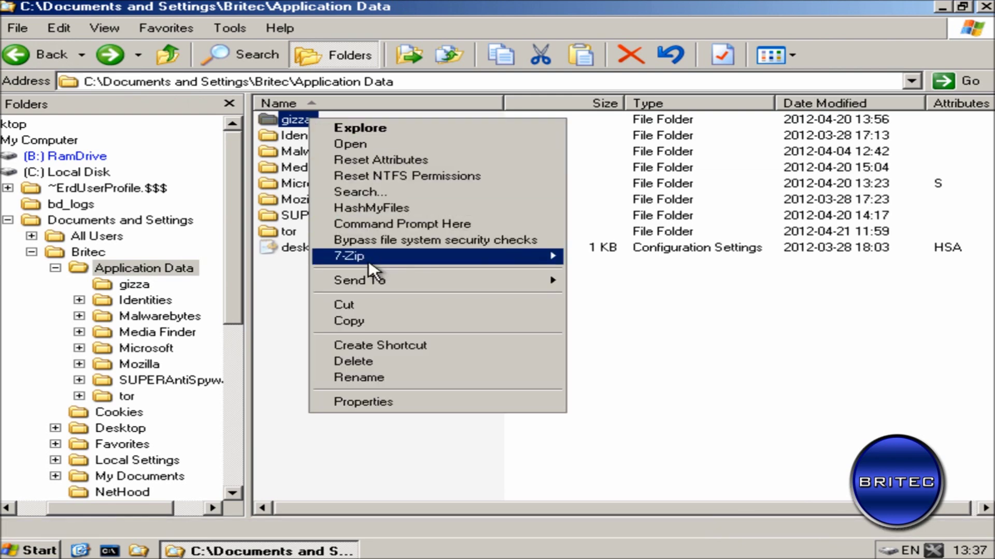
left_click(371, 359)
left_click(582, 309)
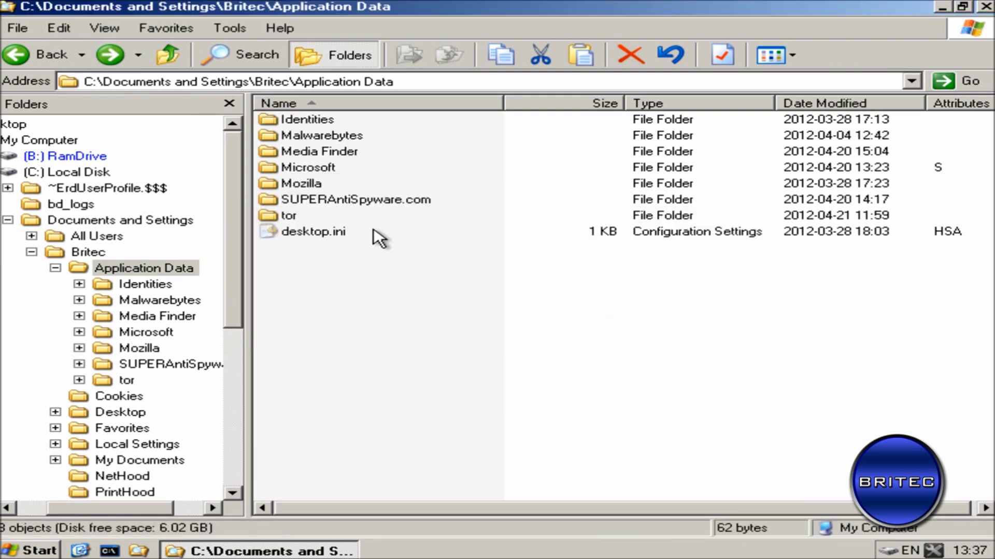
Step: Check the contents of the tor folder in Application Data and delete the folder
left_click(292, 216)
double_click(292, 216)
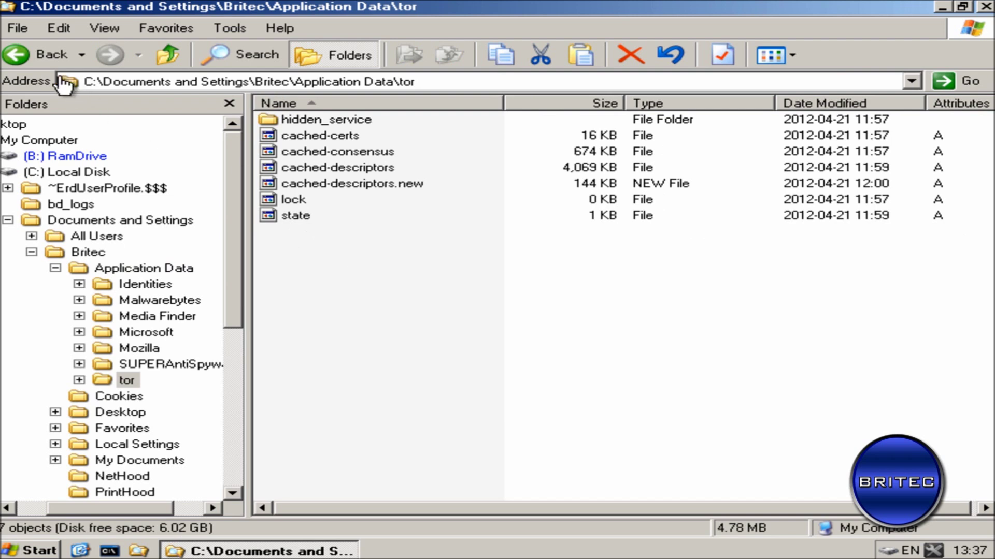
left_click(29, 59)
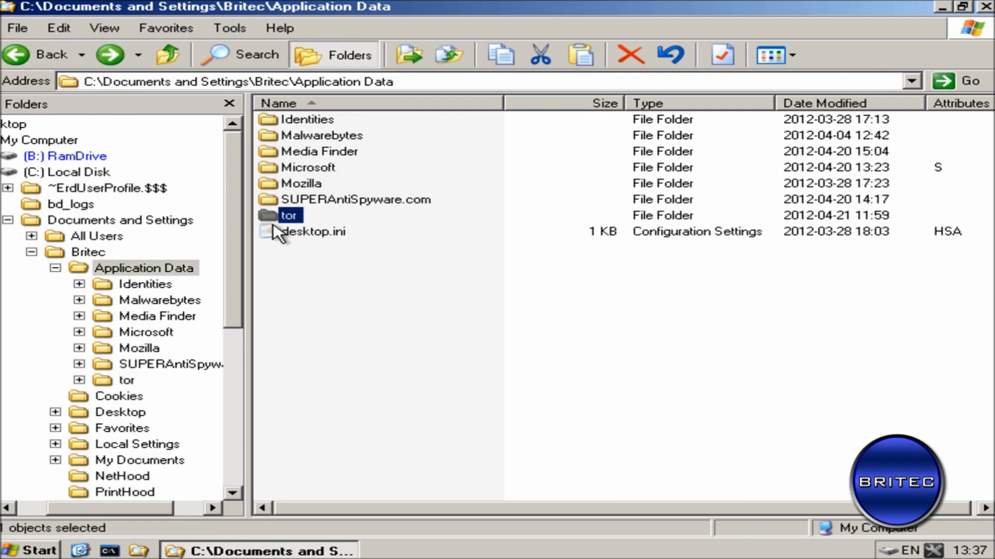
right_click(293, 218)
left_click(352, 454)
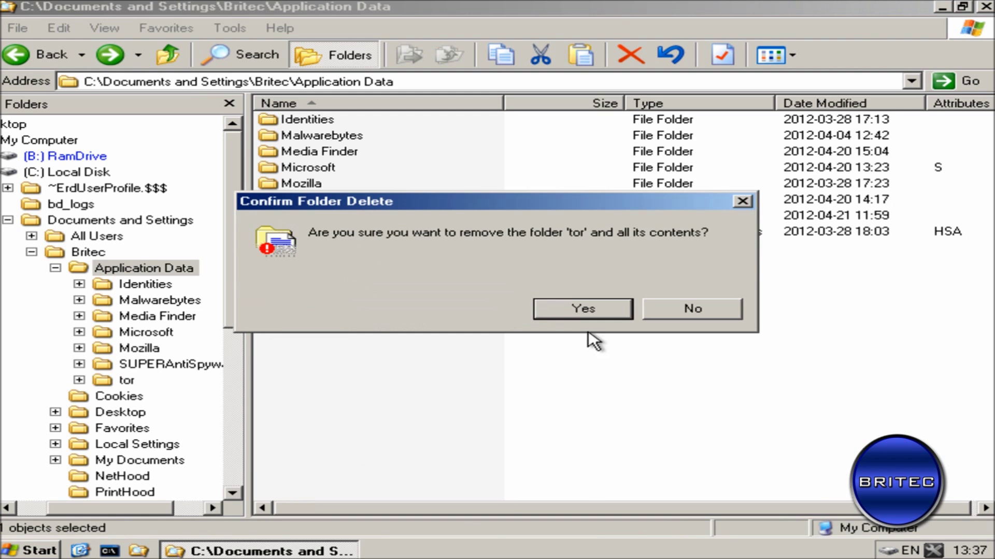
left_click(585, 310)
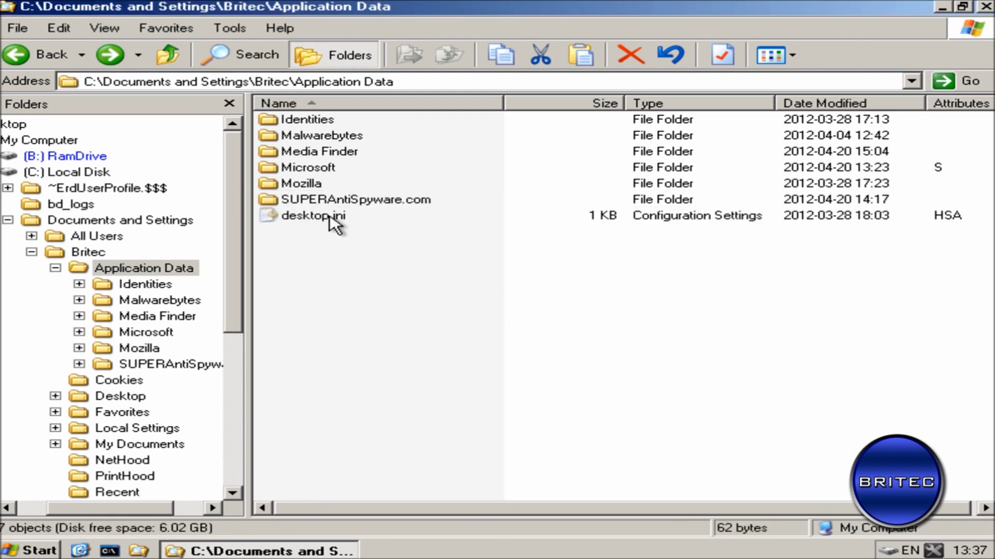
Step: Delete everything in the Britec profile's Local Settings\Temp folder, including all read-only and system files
left_click(19, 54)
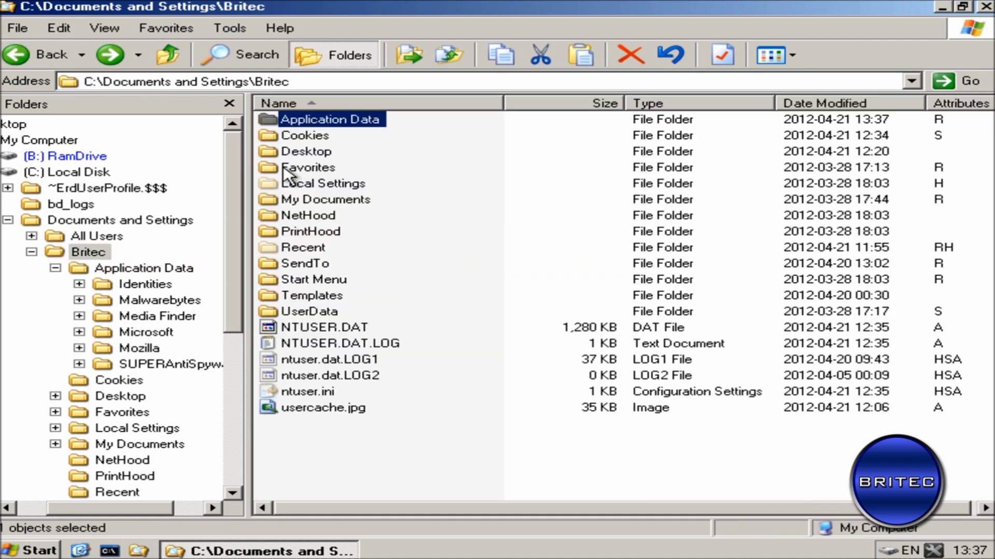
double_click(322, 184)
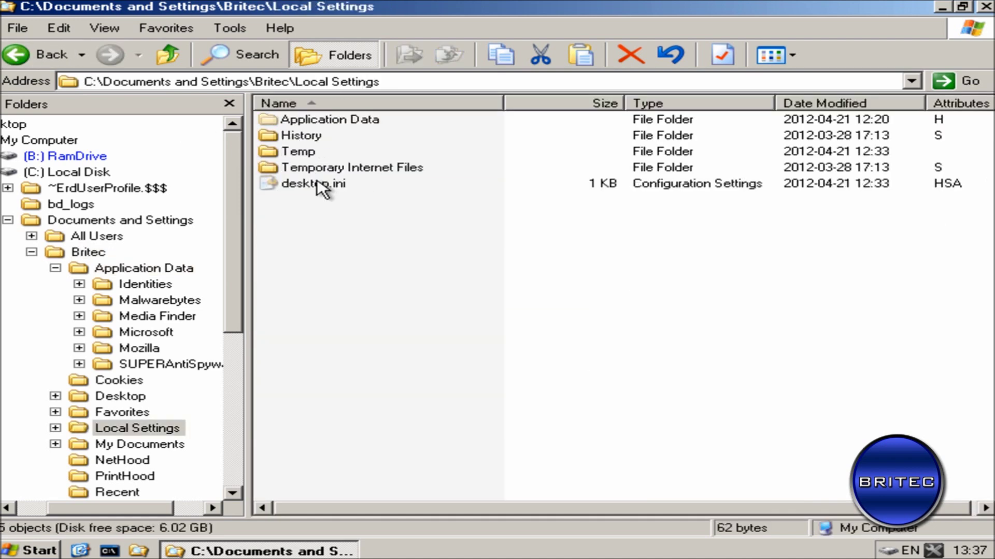
double_click(300, 152)
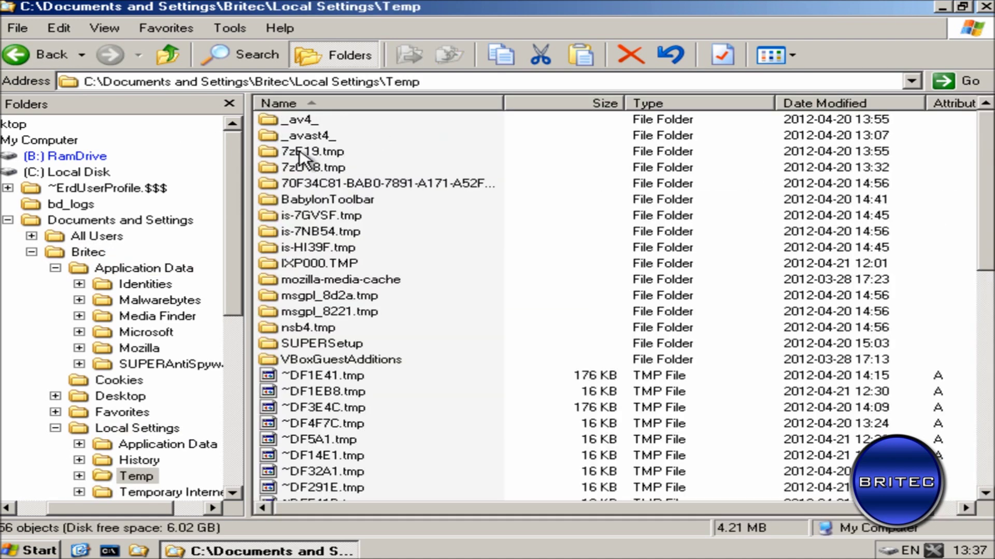
scroll(689, 313, "down", 2)
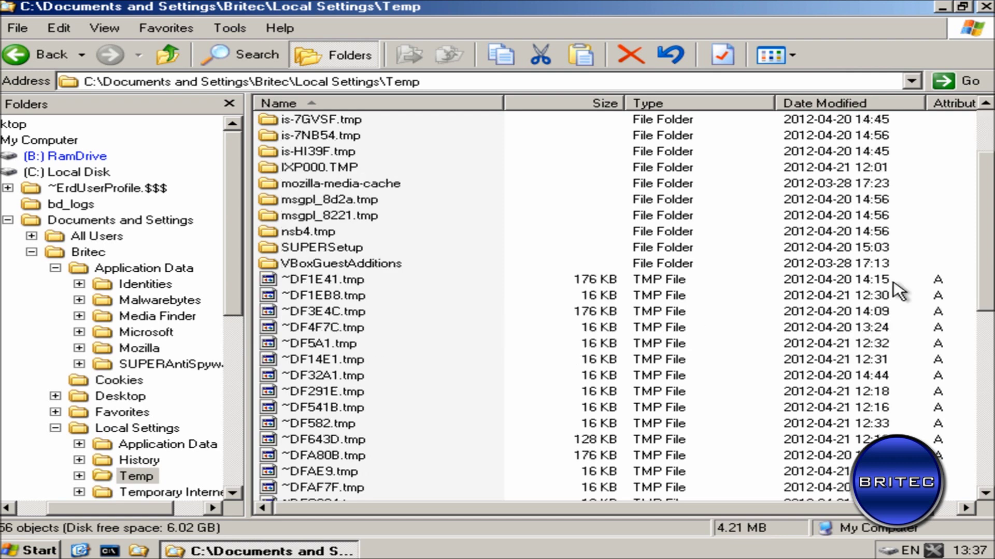
scroll(979, 240, "down", 8)
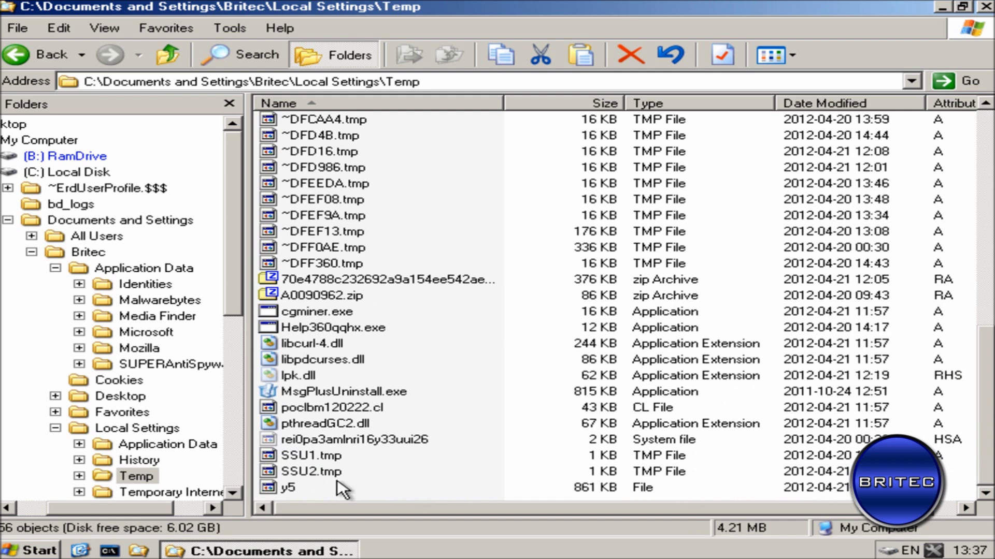
left_click(288, 488, "shift")
scroll(689, 183, "up", 10)
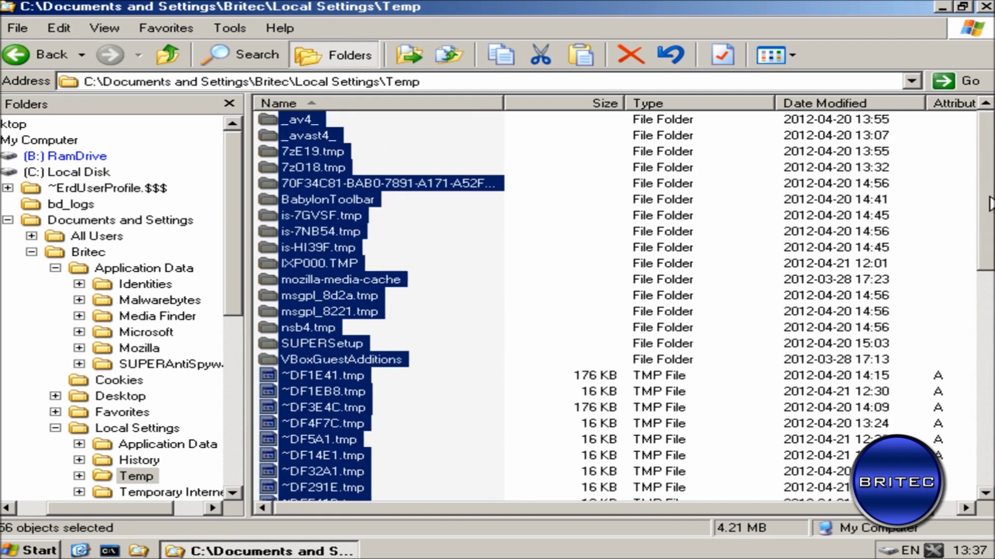
key("Delete")
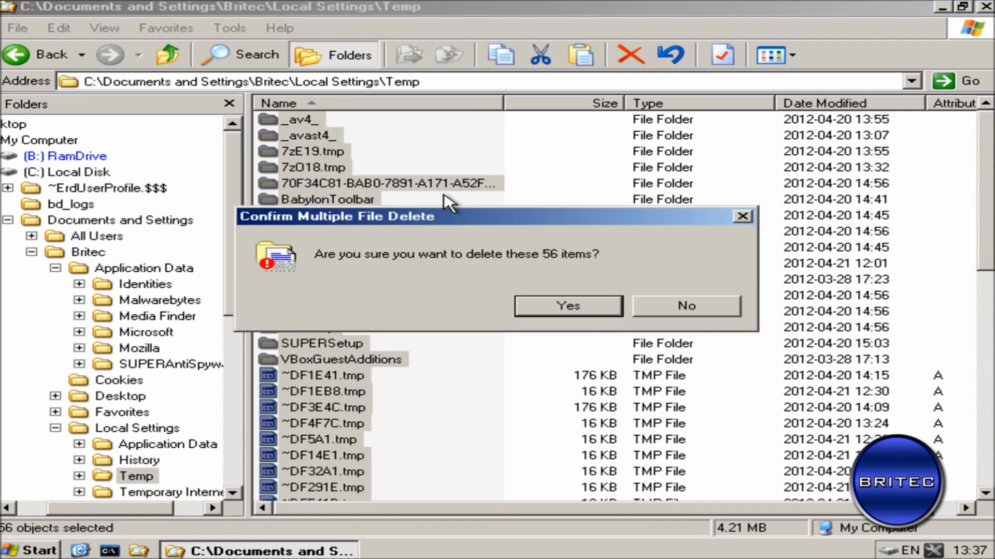
left_click(556, 315)
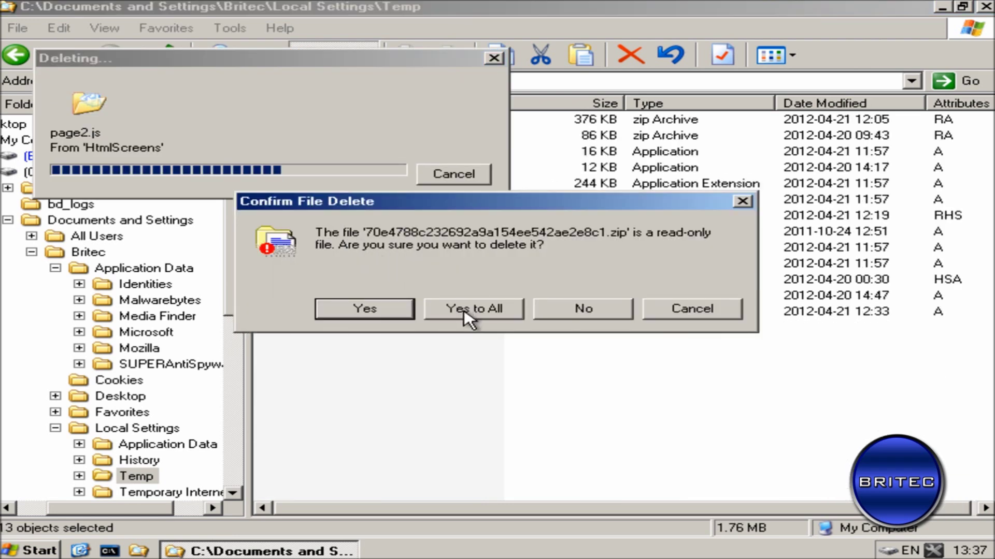
left_click(464, 308)
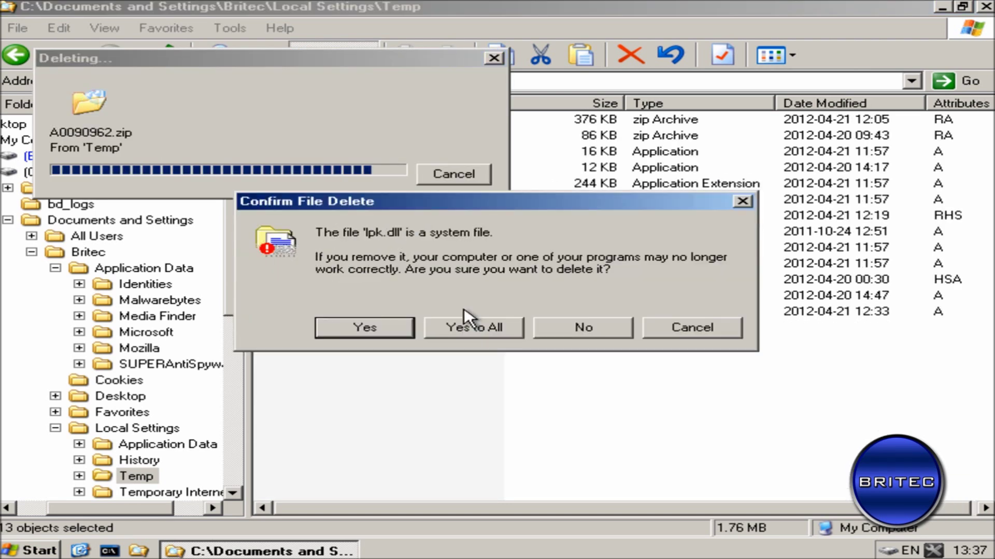
left_click(462, 327)
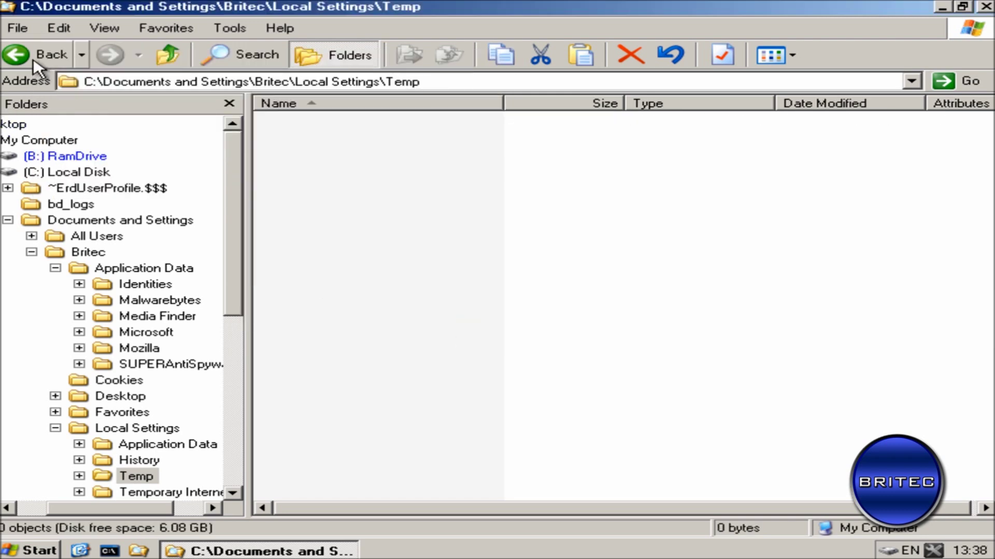
Step: Check the Babylon folder in Local Settings\Application Data and delete it with all its contents
left_click(16, 54)
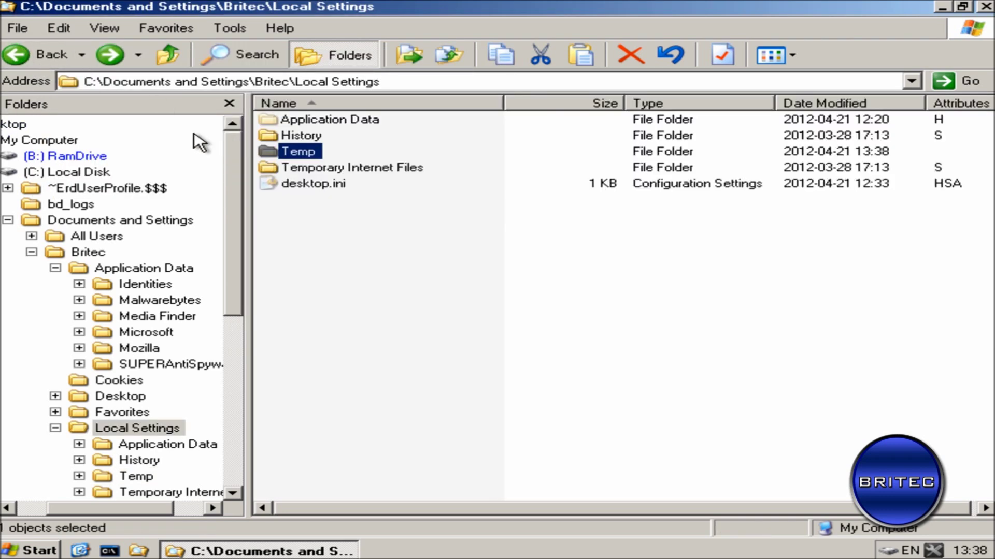
double_click(317, 120)
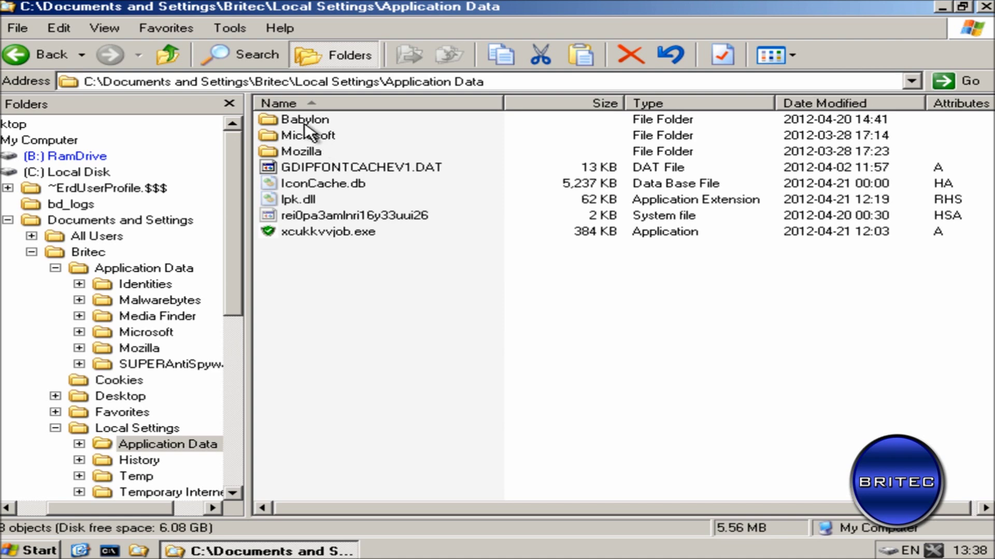
double_click(306, 119)
left_click(15, 54)
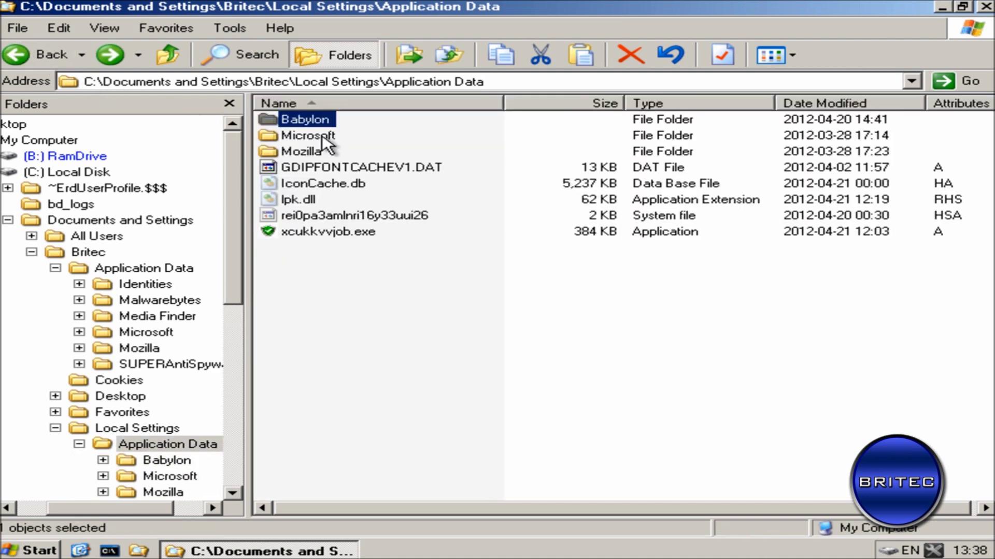
right_click(309, 123)
left_click(383, 362)
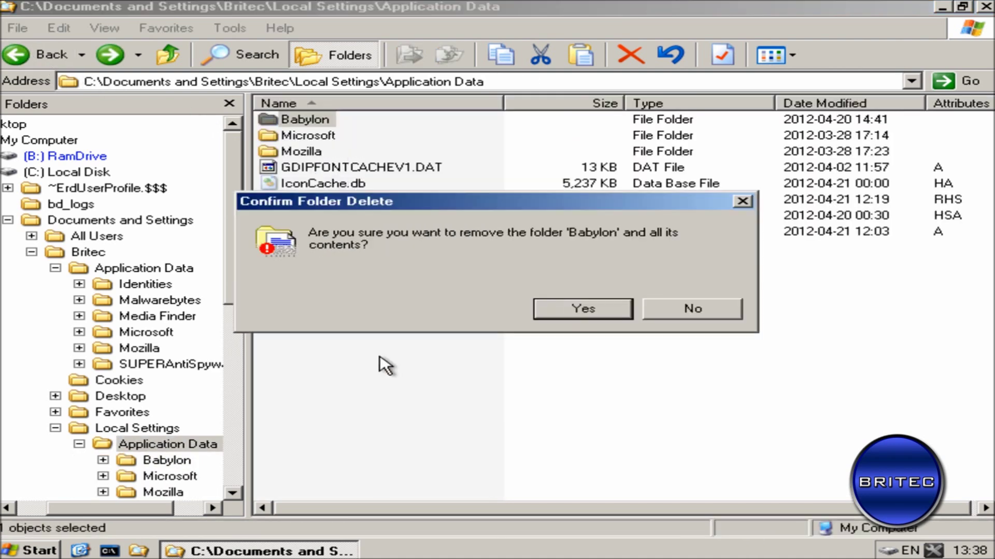
left_click(582, 306)
left_click(445, 330)
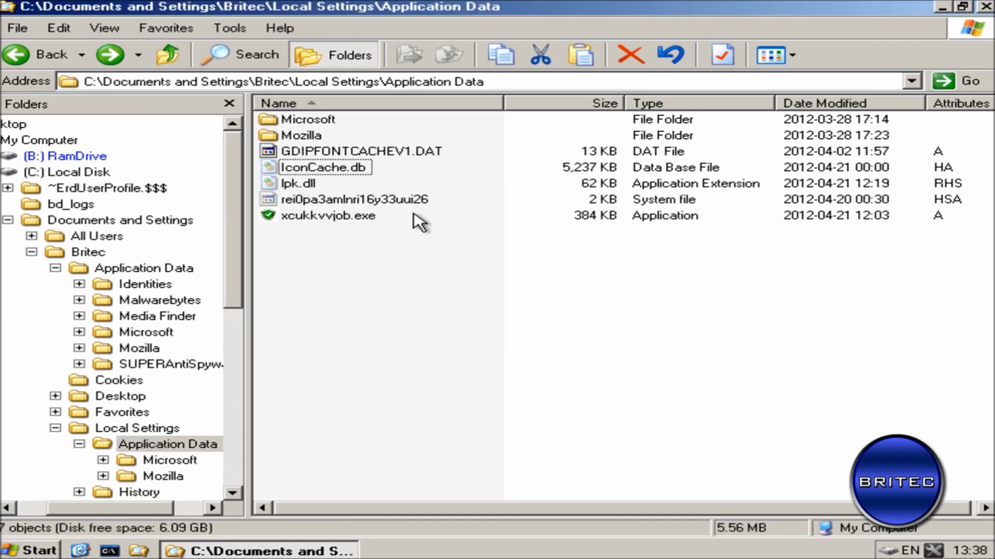
Step: Delete lpk.dll, rei0pa3amlnri16y33uui26 and xcukkvvjob.exe from the Britec profile's Local Settings\Application Data folder, accepting removal of all system files
left_click(327, 222)
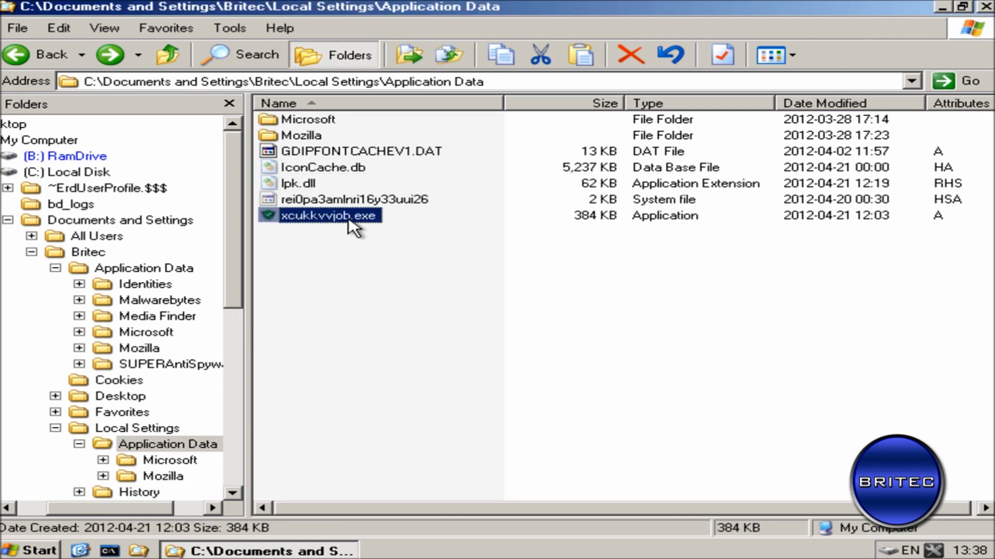
left_click(398, 203)
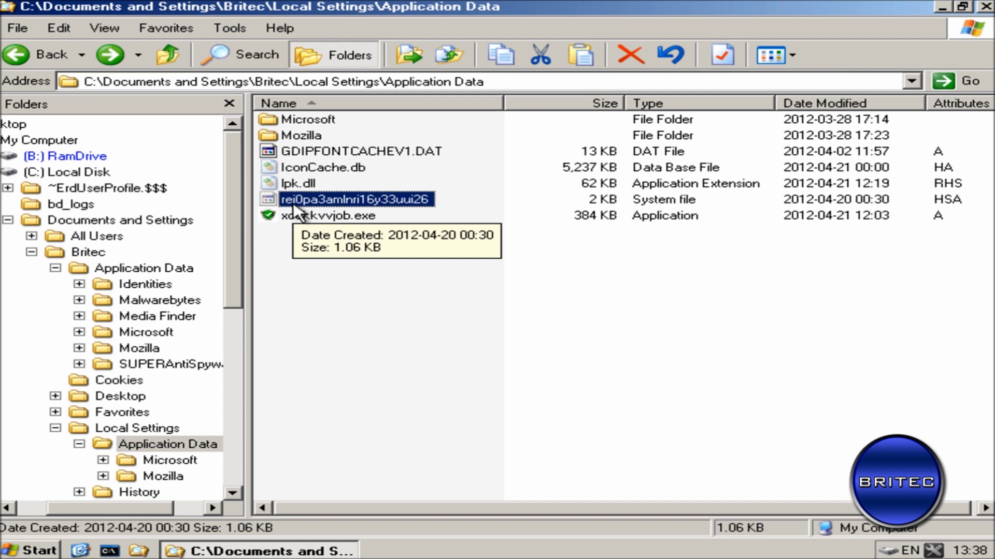
left_click(354, 260)
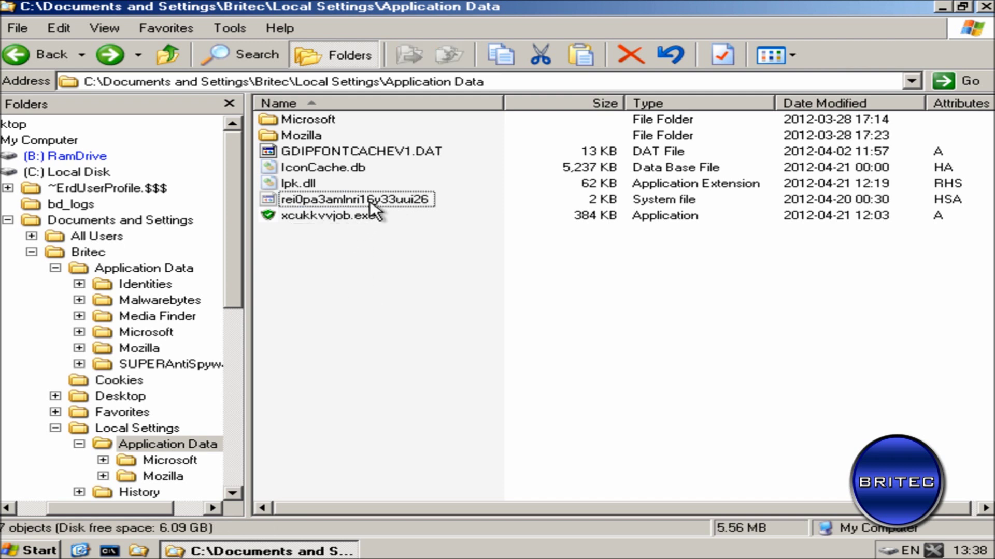
left_click(321, 217)
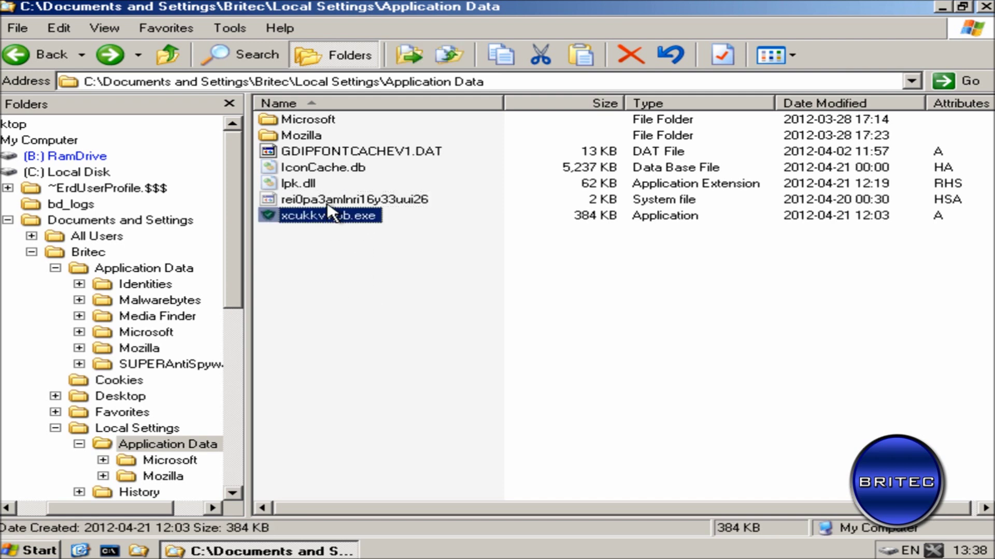
left_click(325, 201, "ctrl")
left_click(301, 189, "ctrl")
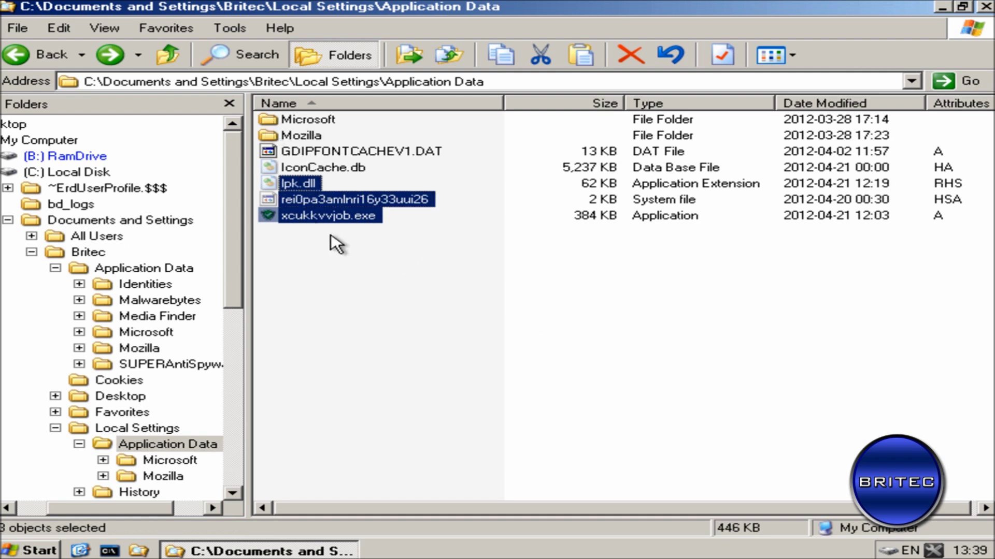
key("Delete")
left_click(560, 310)
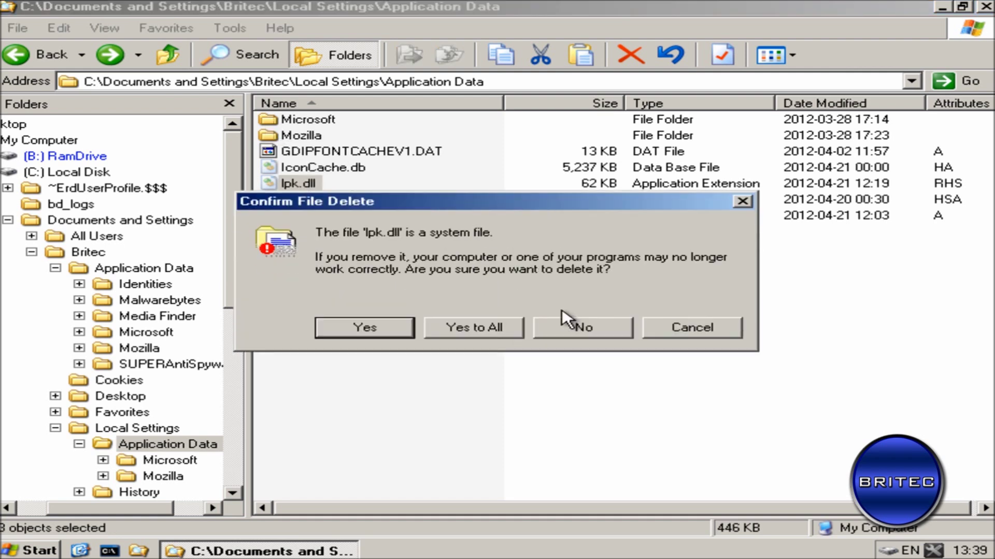
left_click(441, 331)
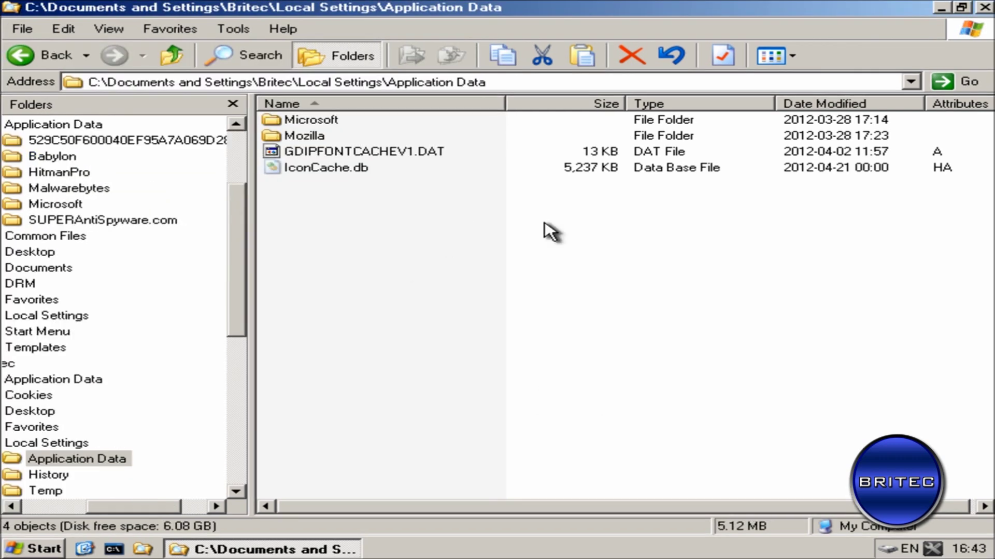
Step: Go back to Documents and Settings and open the All Users profile's Application Data folder
left_click(43, 62)
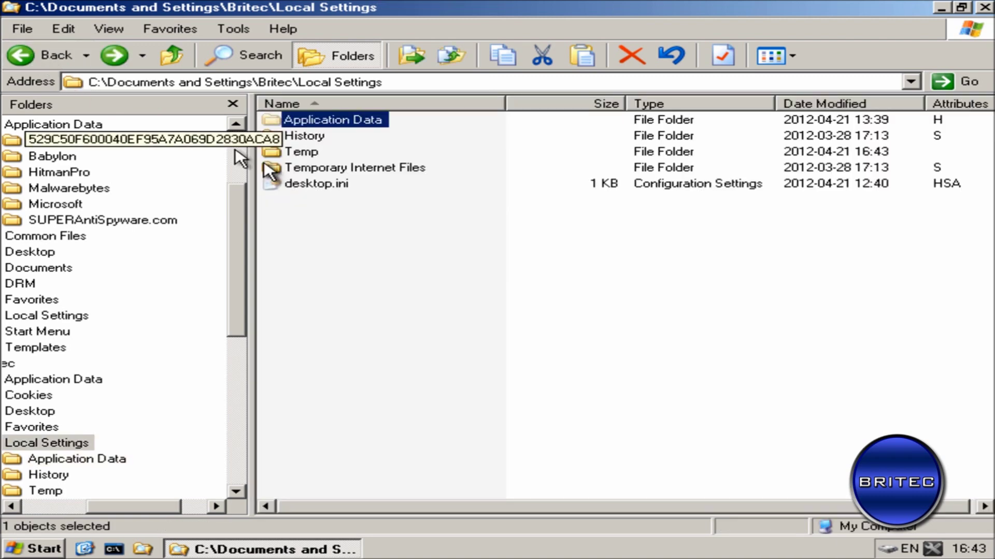
left_click(51, 56)
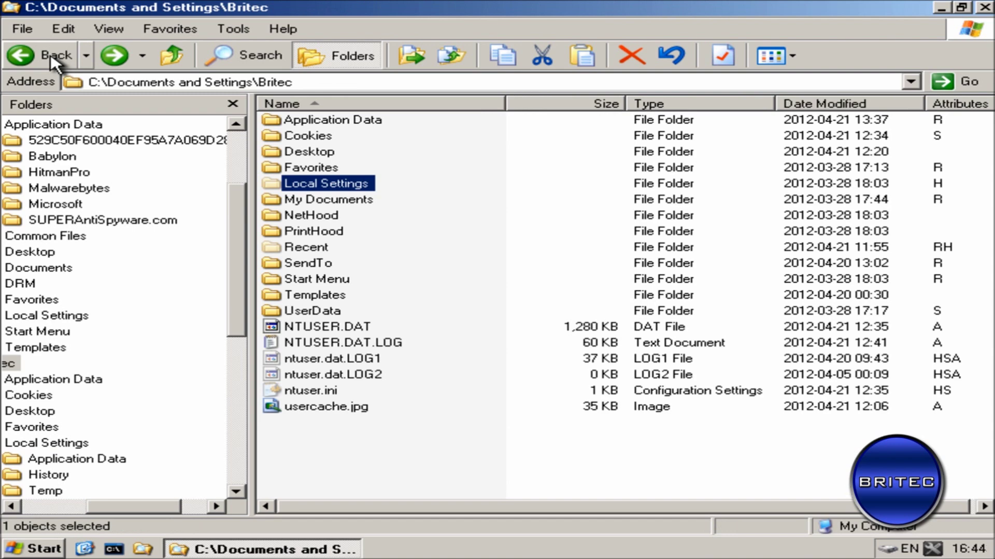
left_click(54, 61)
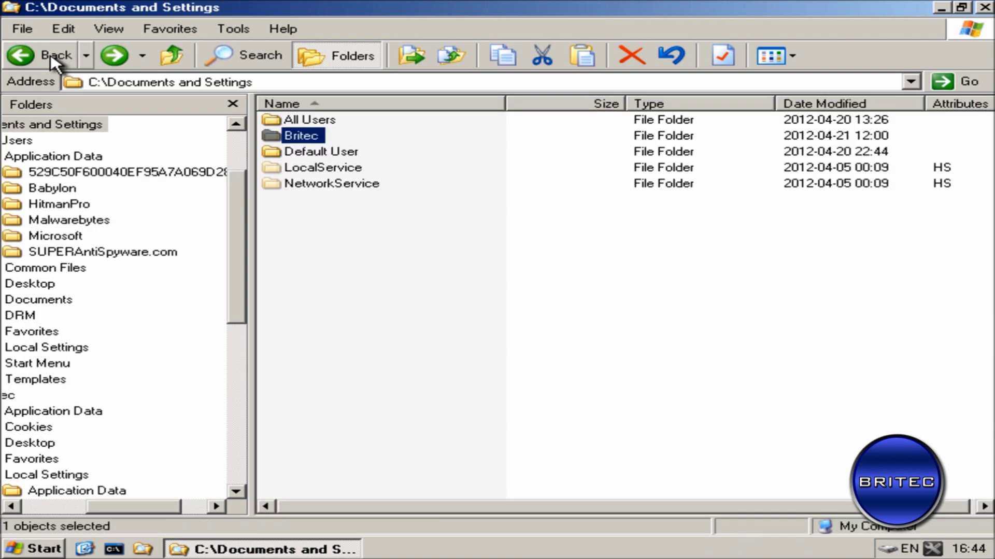
double_click(311, 120)
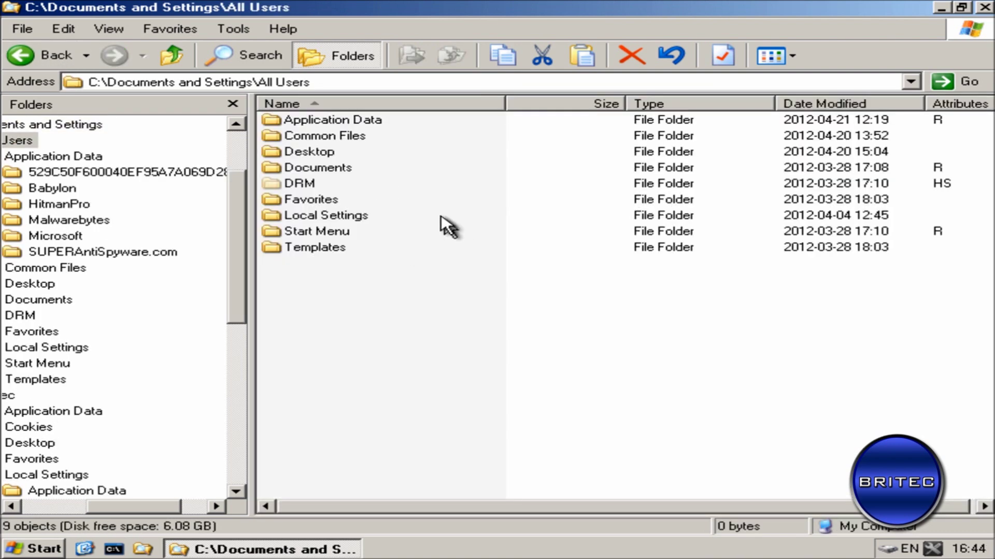
double_click(349, 122)
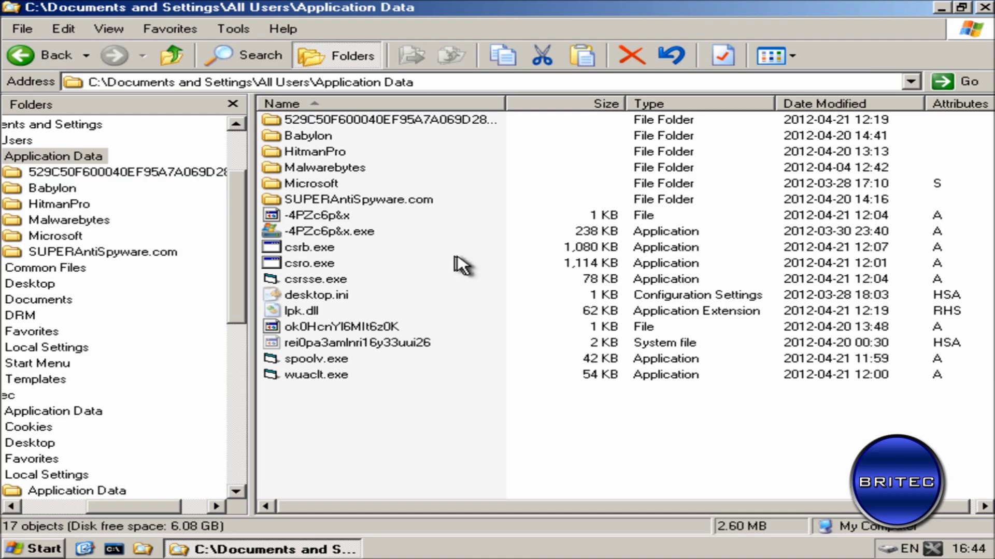
Step: Check the contents of the 529C50F600040EF95A7A069D2830ACA8 folder in All Users\Application Data and delete the folder, including its system files
double_click(389, 124)
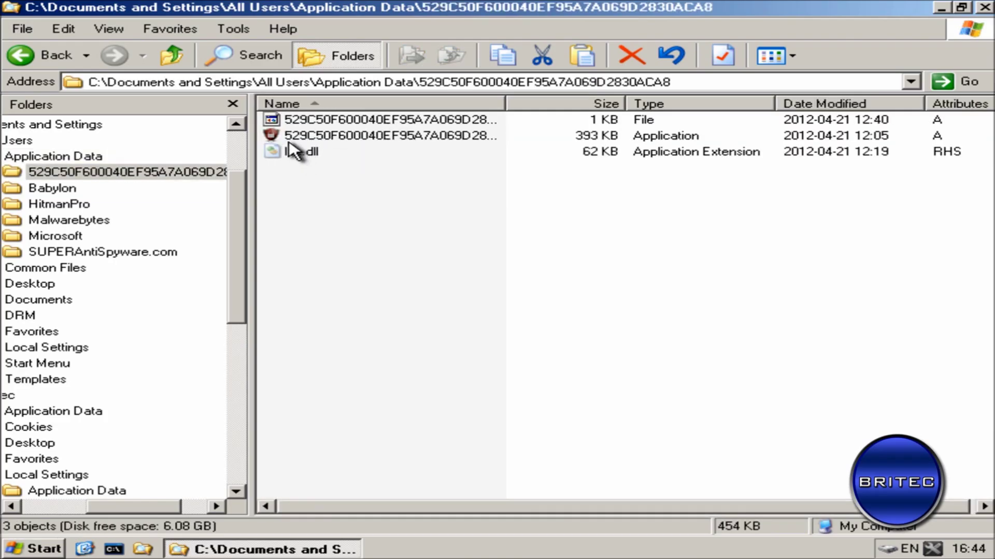
left_click(358, 136)
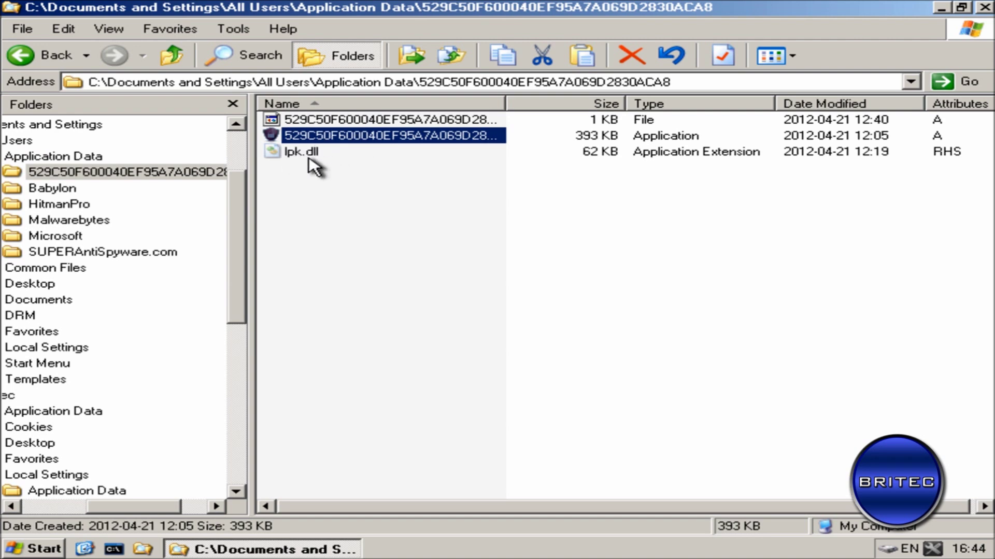
left_click(50, 56)
right_click(322, 117)
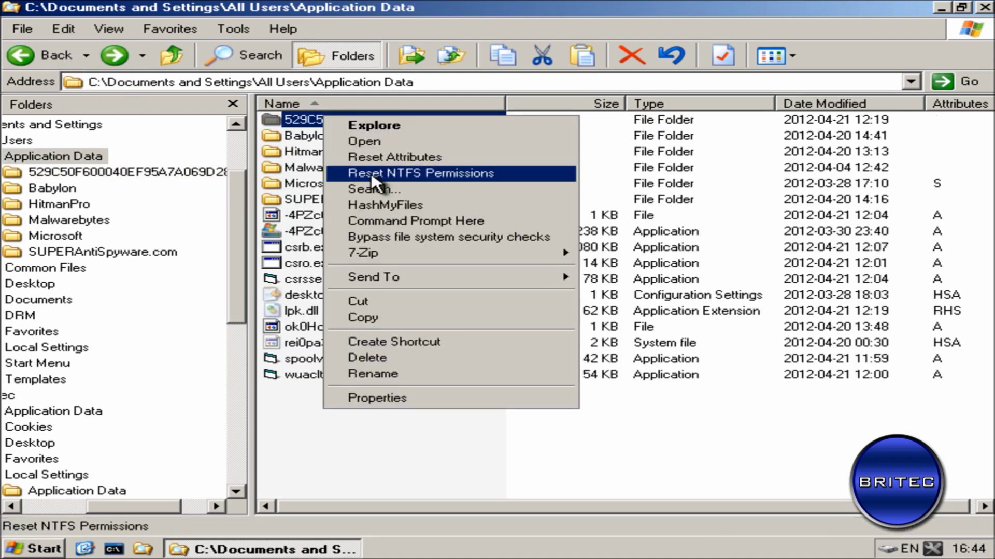
left_click(383, 360)
left_click(577, 311)
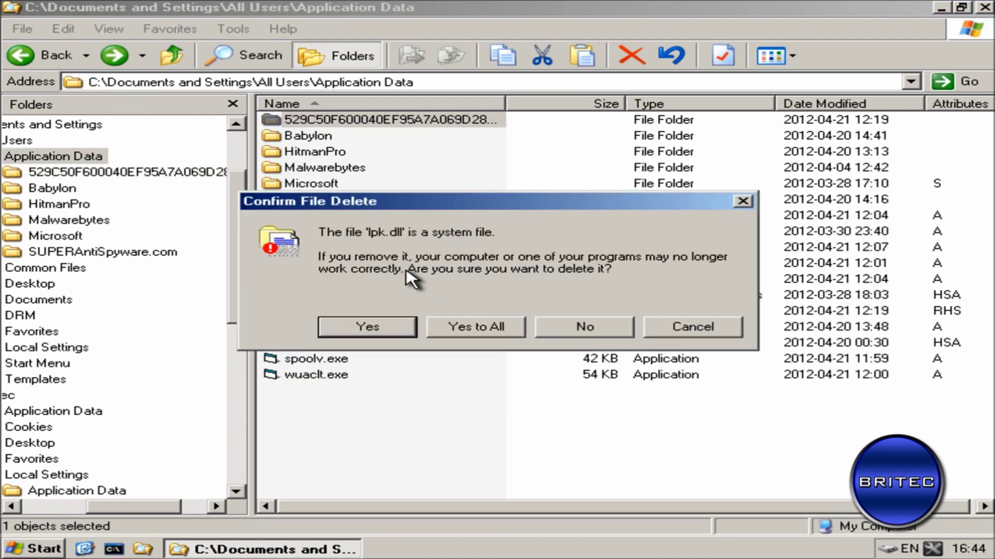
left_click(484, 332)
Step: Delete the Babylon folder from All Users\Application Data
right_click(313, 120)
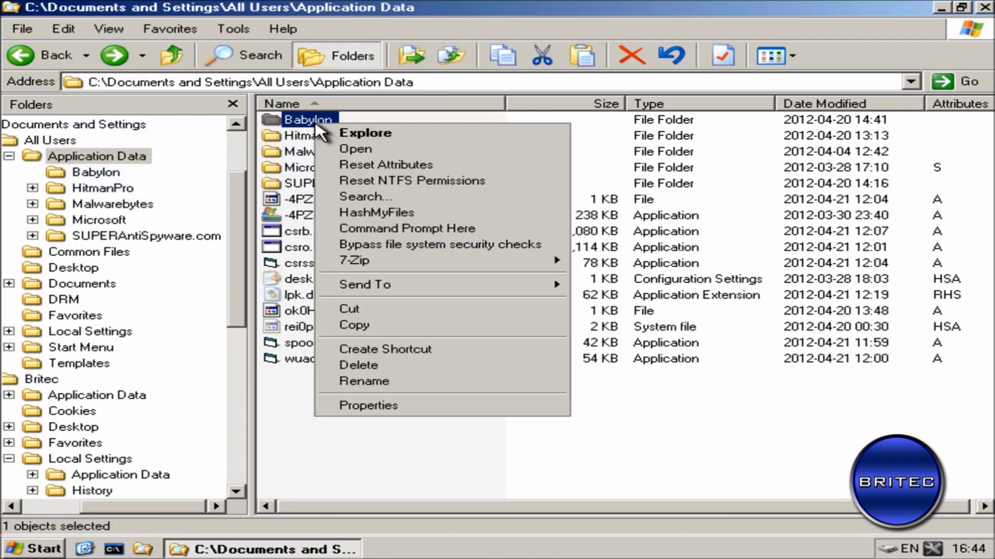
left_click(384, 366)
left_click(580, 307)
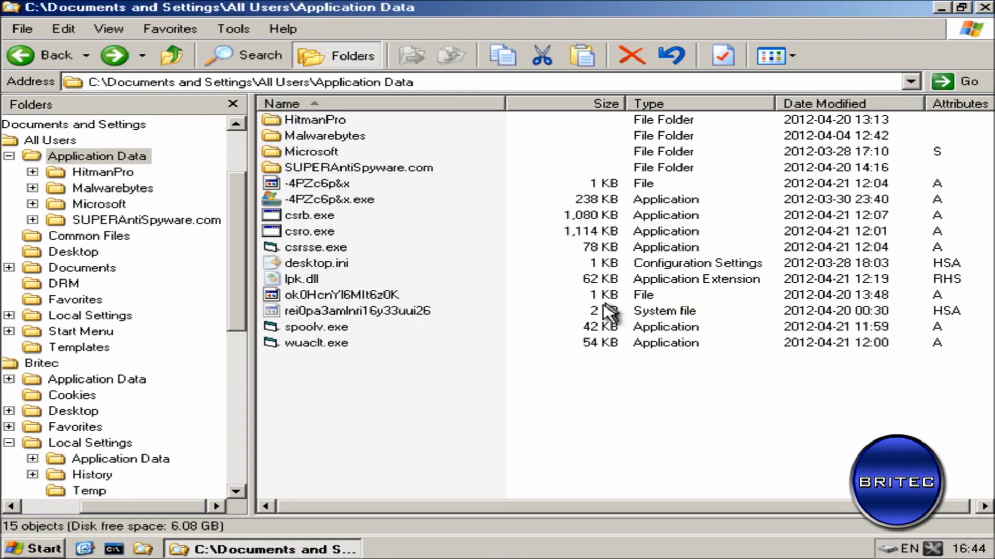
Step: Delete -4PZc6p&x, -4PZc6p&x.exe, csrb.exe, csro.exe, csrsse.exe, lpk.dll, ok0HcnYl6MIt6z0K, rei0pa3amlnri16y33uui26, spoolv.exe and wuaclt.exe from All Users\Application Data, including system files
left_click(342, 184)
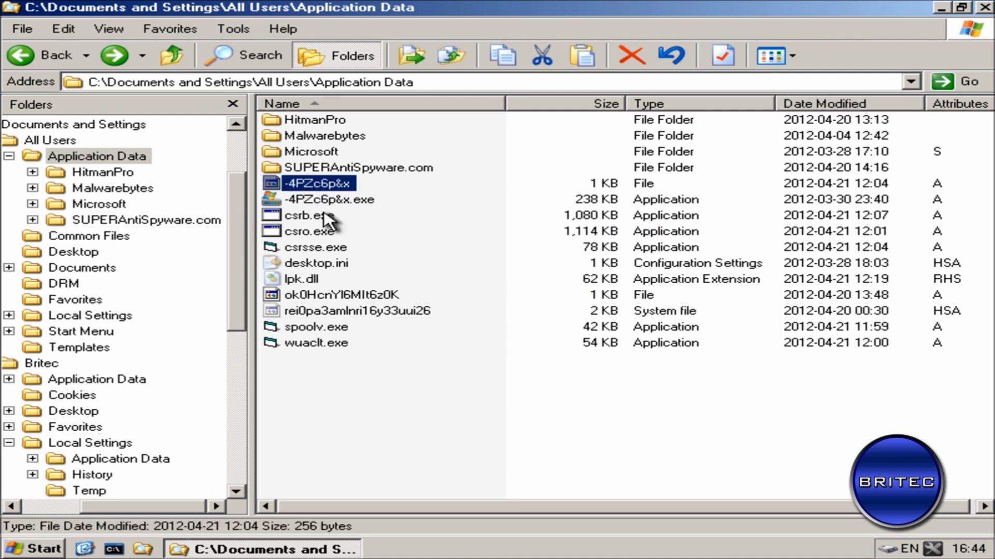
mouse_move(324, 204)
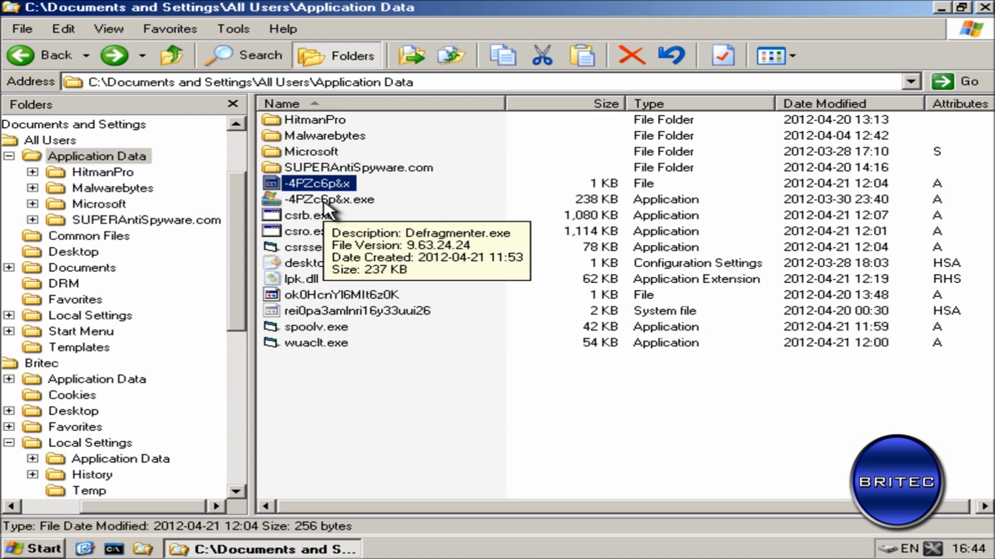
left_click(325, 201, "shift")
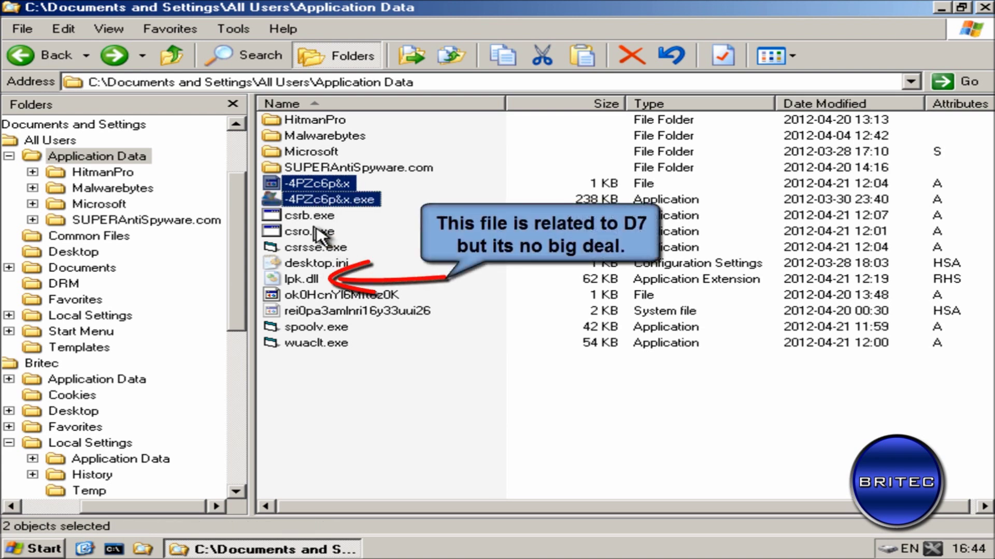
left_click(315, 216, "shift")
left_click(320, 232, "shift")
left_click(324, 247, "shift")
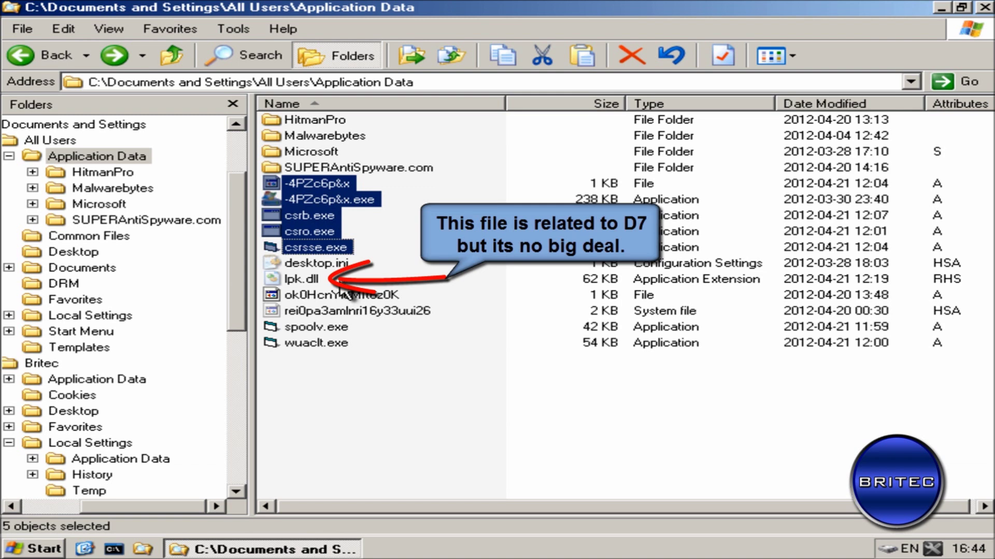
left_click(306, 280, "ctrl")
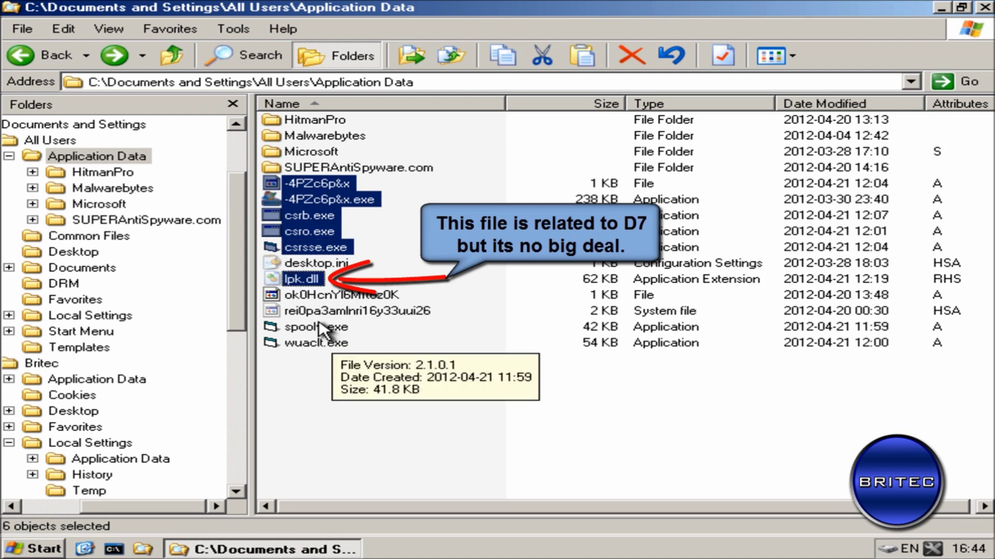
left_click(331, 297, "ctrl")
left_click(337, 311, "ctrl")
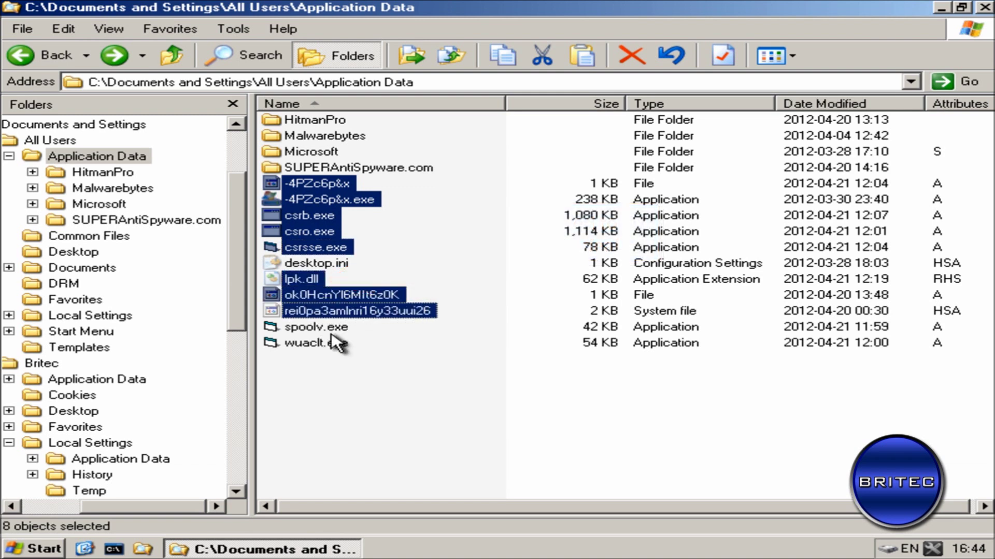
left_click(321, 327, "ctrl")
left_click(319, 343, "ctrl")
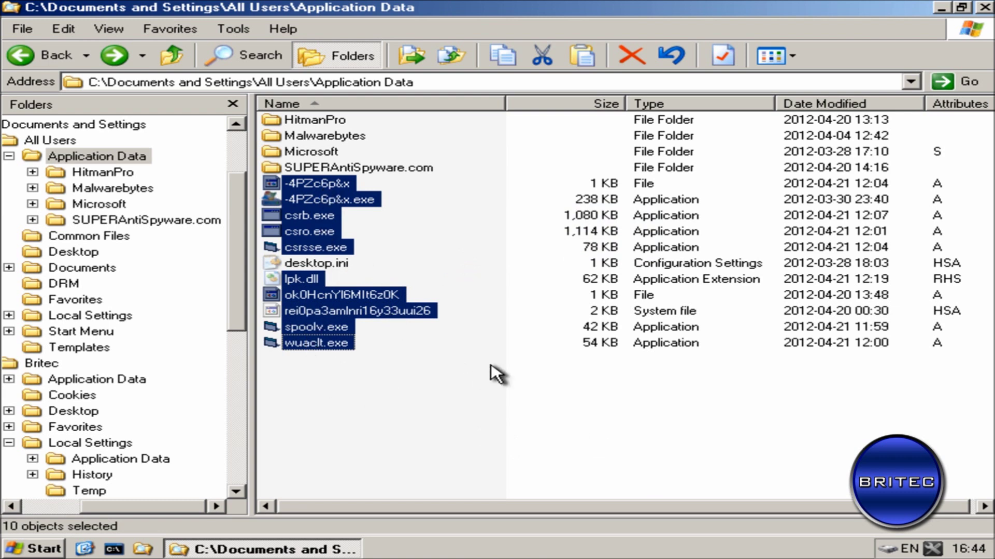
key("Delete")
left_click(596, 317)
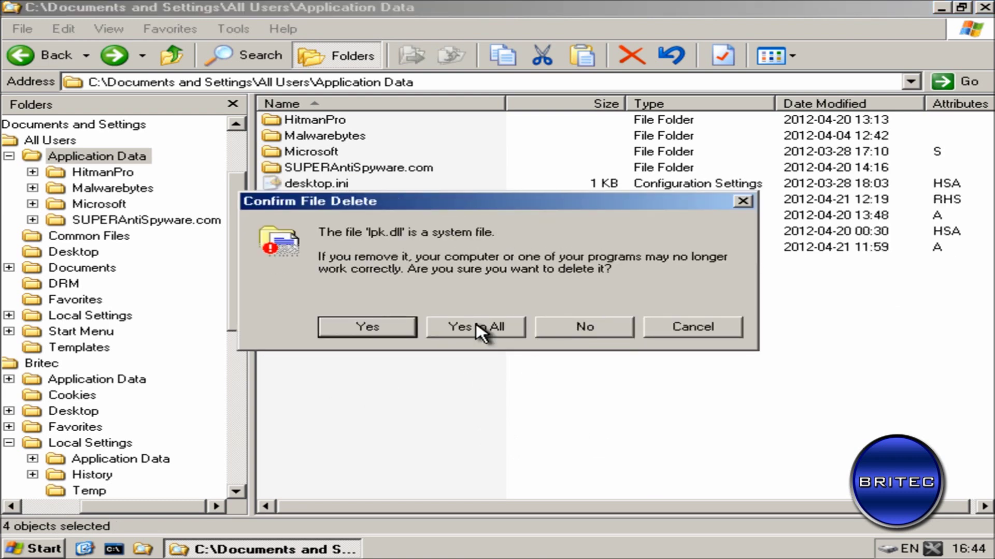
left_click(489, 332)
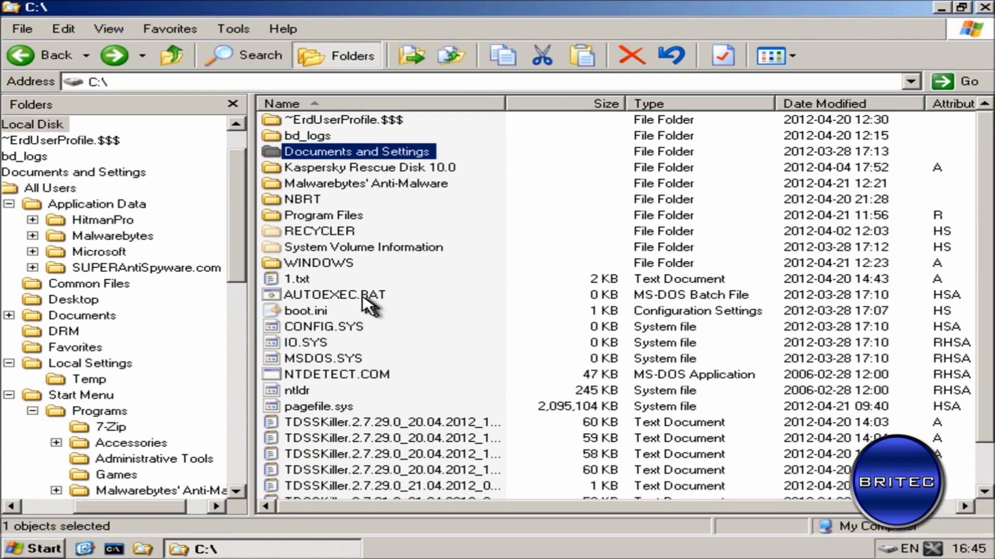
Step: Open C:\WINDOWS and try to view the contents of the hidden $NtUninstallKB28258$ folder
double_click(331, 263)
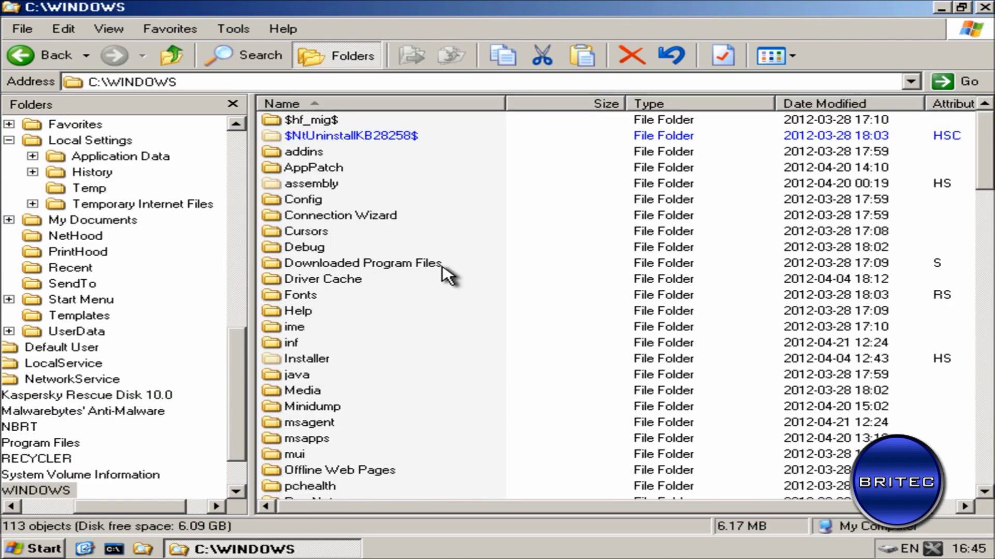
left_click(337, 135)
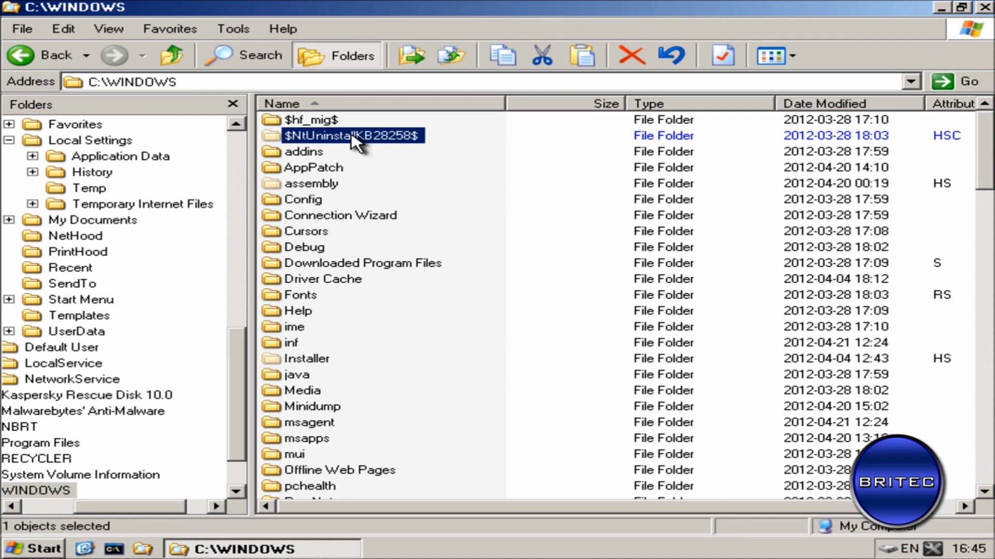
double_click(353, 136)
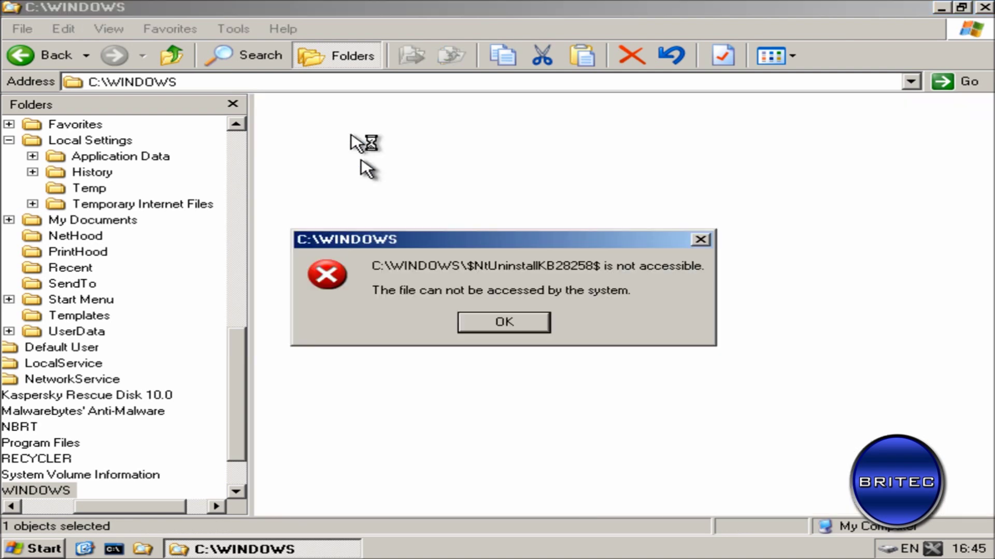
left_click(518, 333)
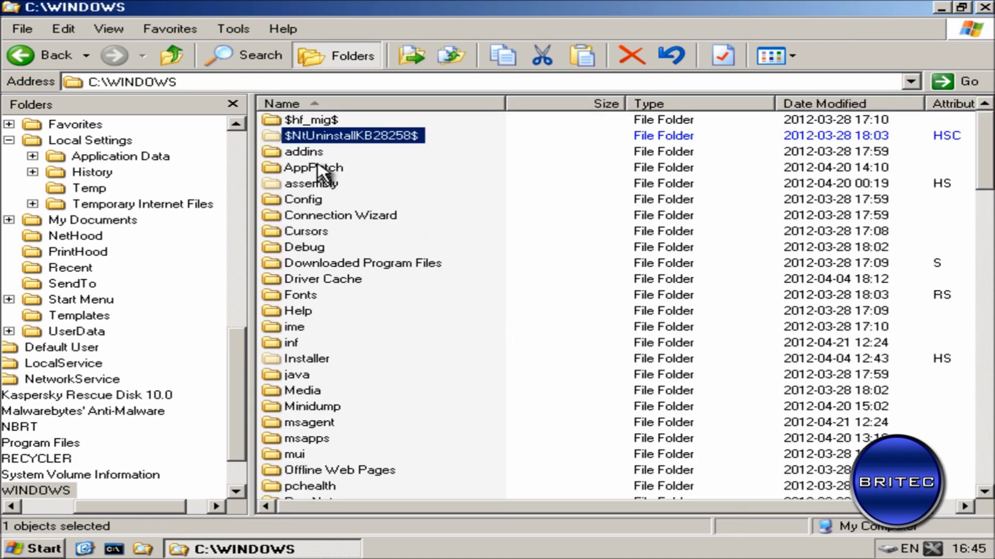
double_click(321, 137)
left_click(497, 324)
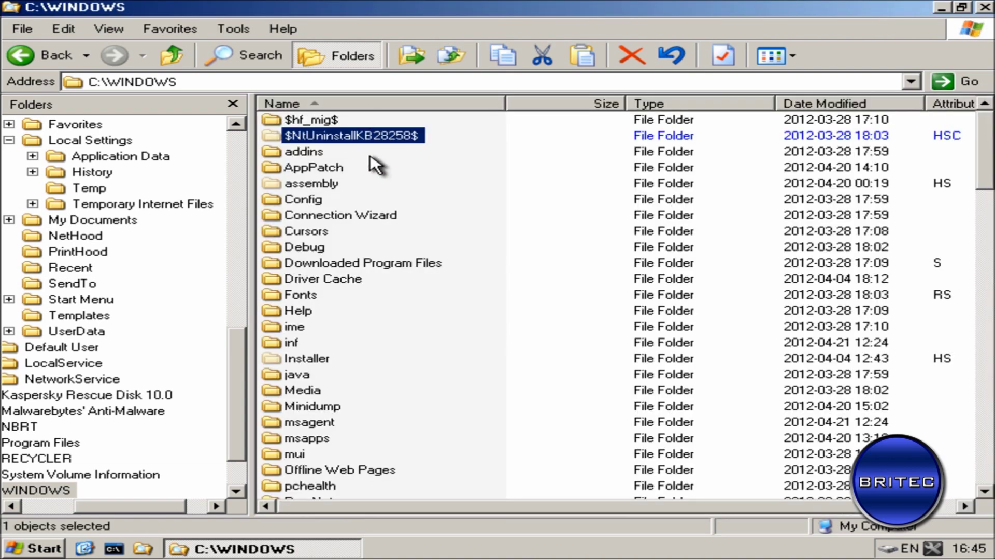
Step: Try to delete the $NtUninstallKB28258$ folder from C:\WINDOWS
right_click(333, 136)
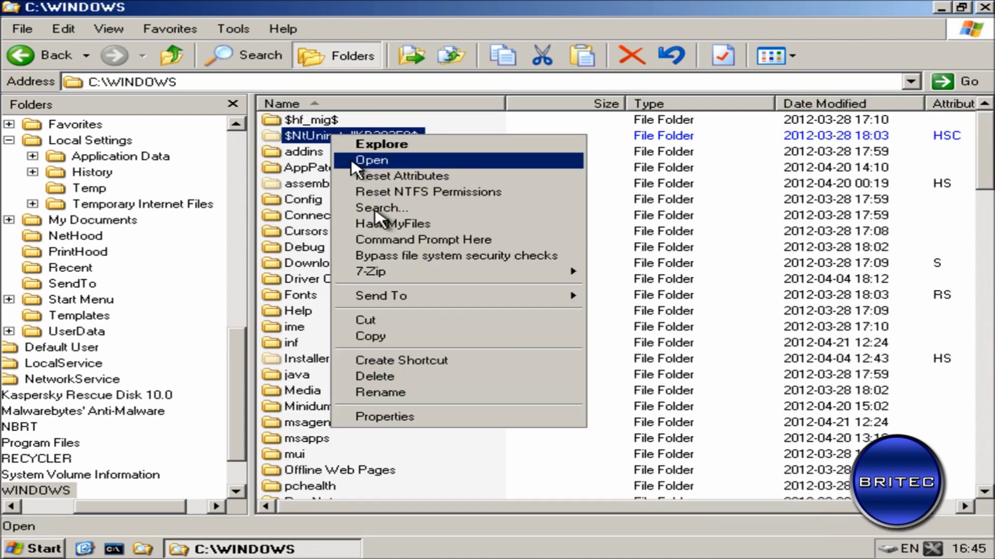
left_click(406, 379)
left_click(570, 315)
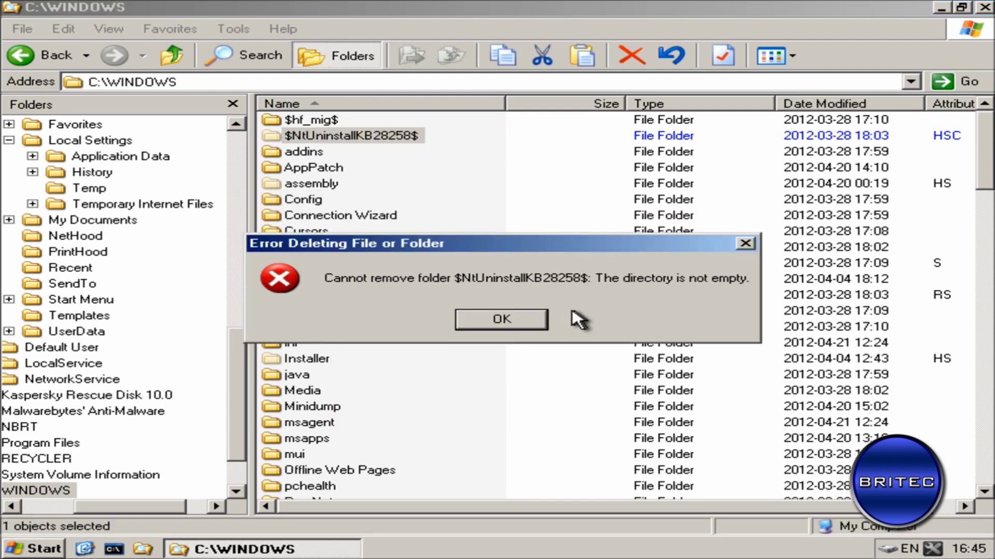
left_click(508, 322)
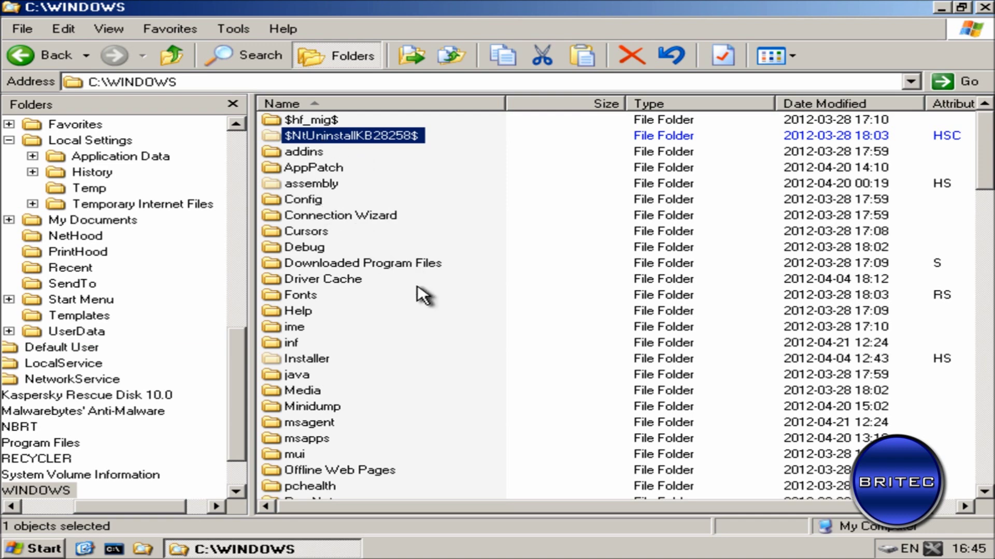
Step: Return to the C: drive and open the C:\WINDOWS\system32 folder
scroll(417, 296, "down", 2)
scroll(362, 218, "up", 2)
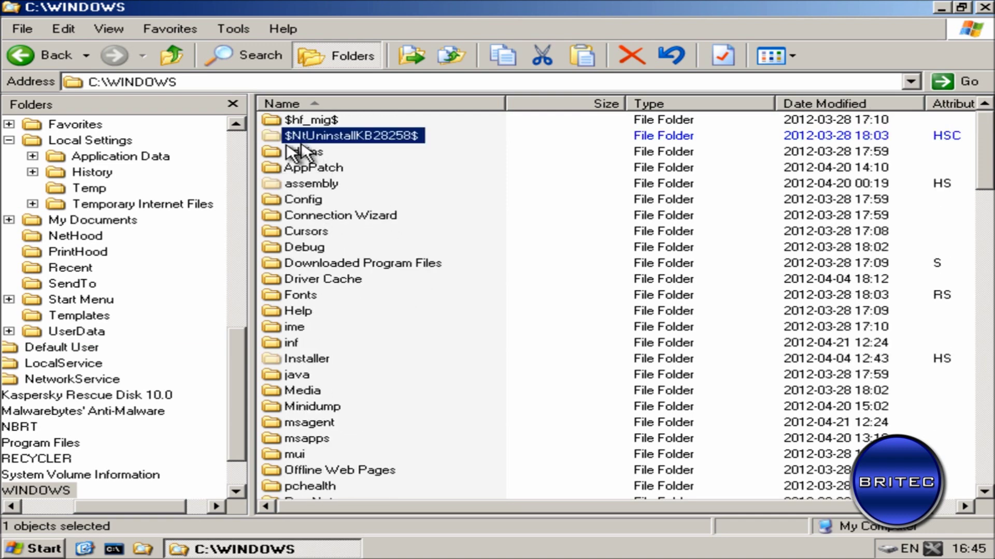
left_click(37, 61)
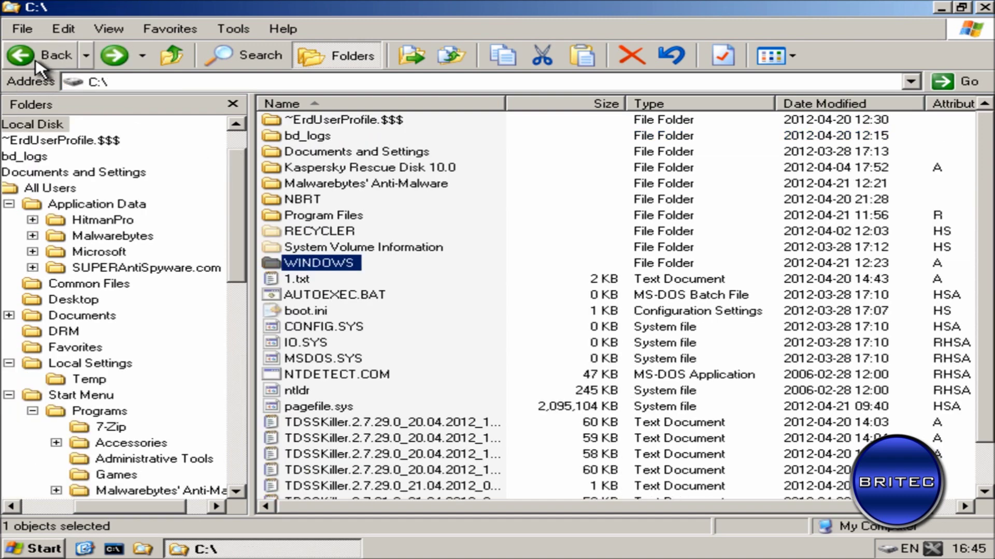
left_click(37, 63)
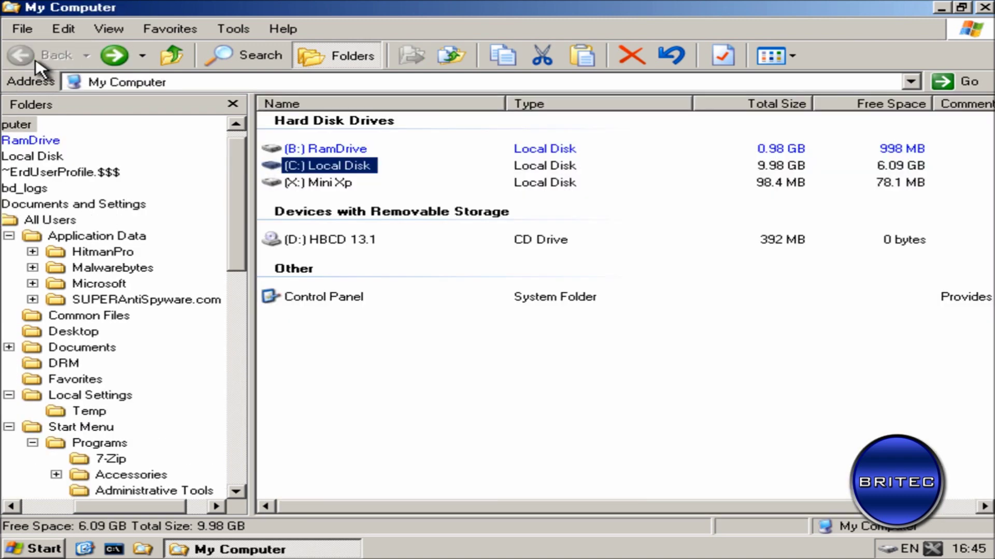
double_click(319, 167)
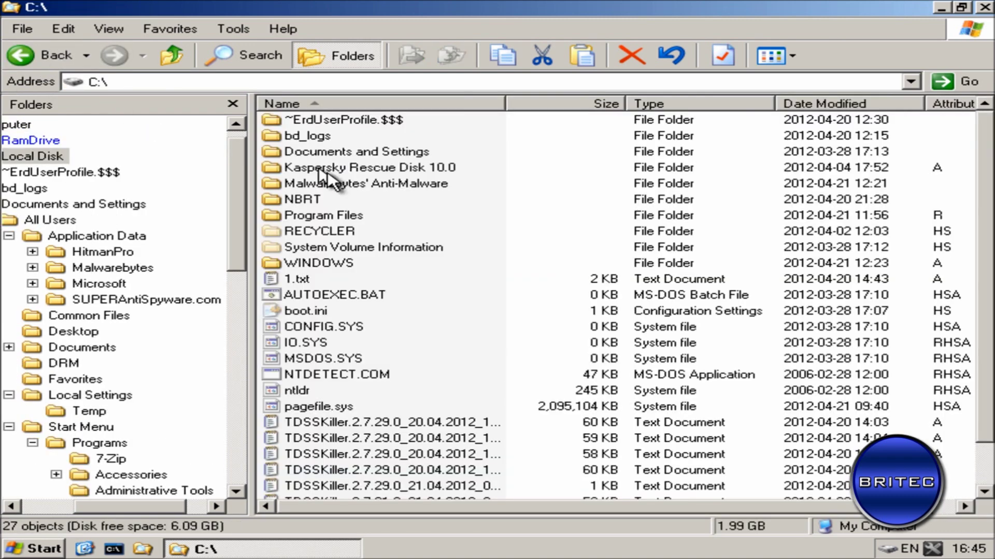
double_click(318, 264)
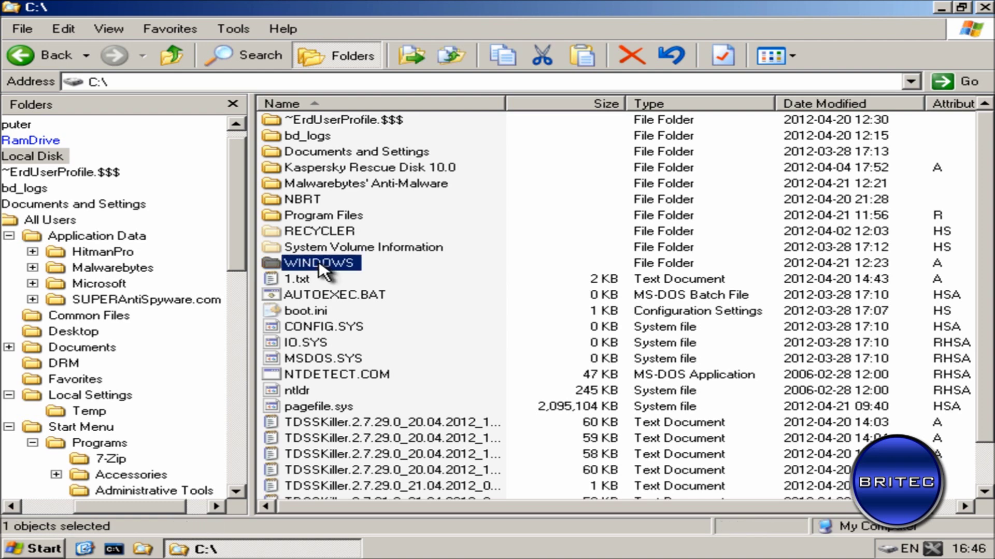
scroll(383, 404, "down", 2)
scroll(381, 406, "down", 6)
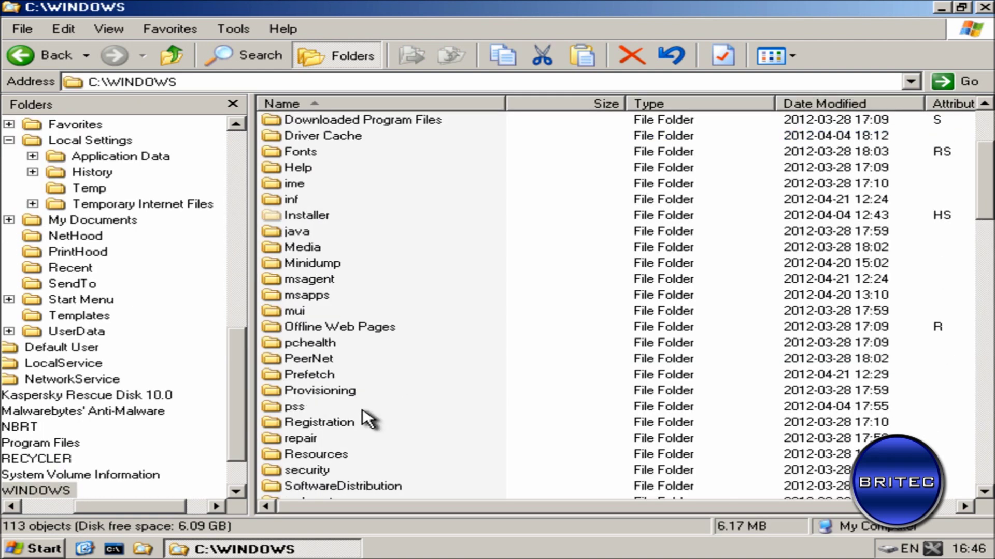
double_click(322, 295)
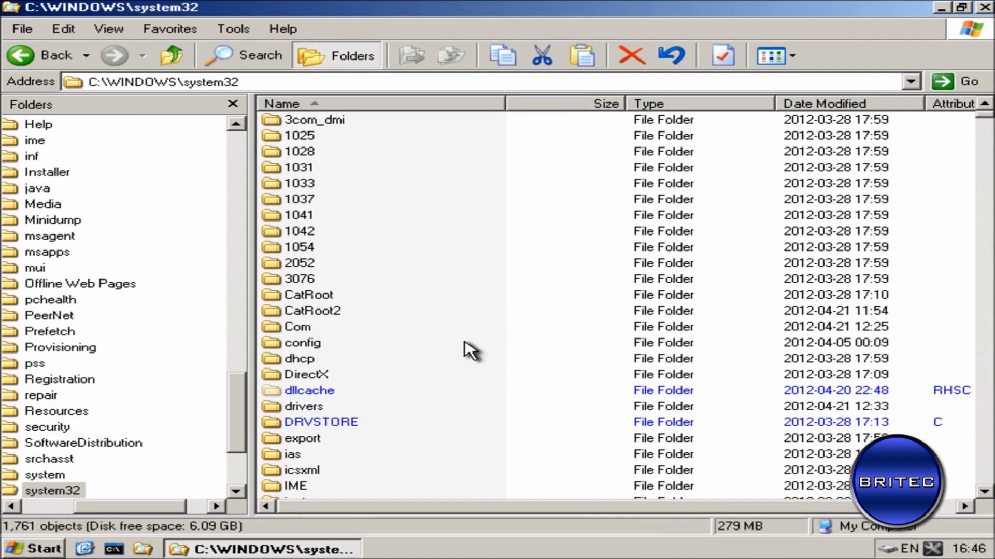
Step: Sort the system32 contents by modification date and go to the most recently modified files
scroll(471, 351, "down", 9)
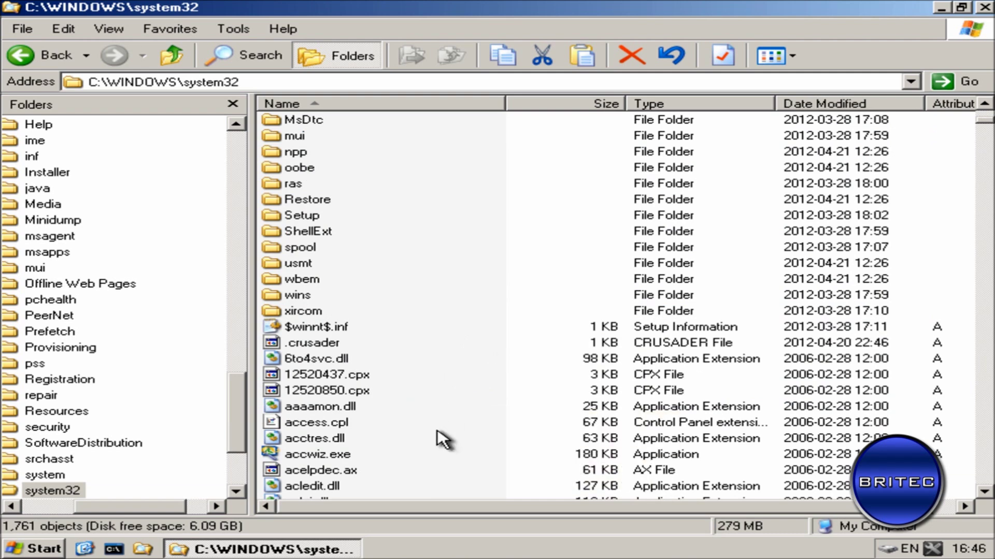
scroll(450, 435, "down", 15)
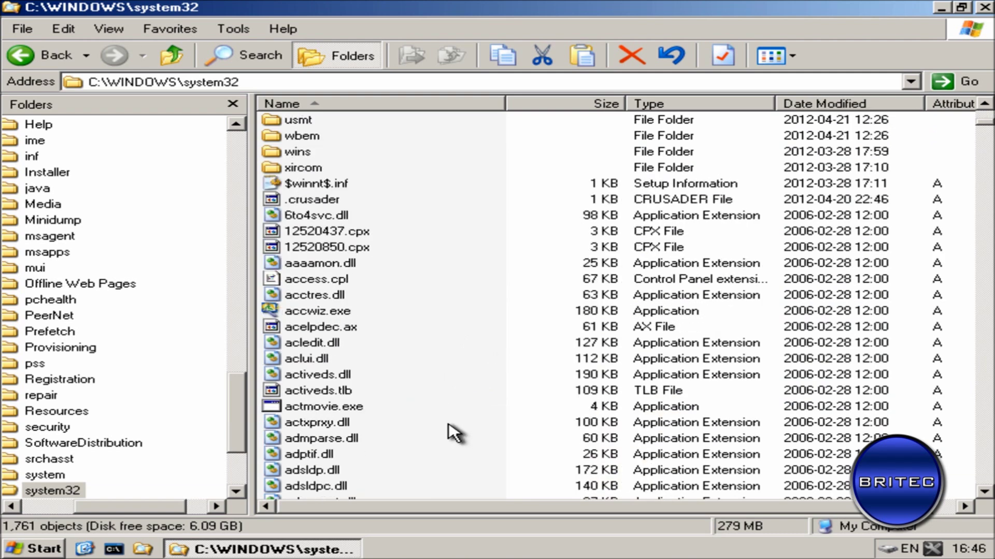
left_click(844, 104)
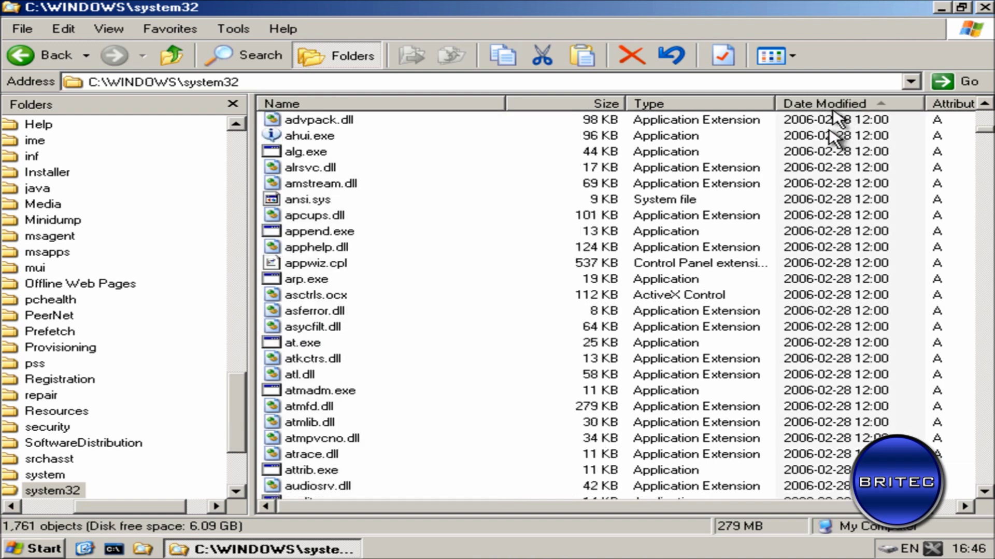
left_click_drag(987, 137, 953, 489)
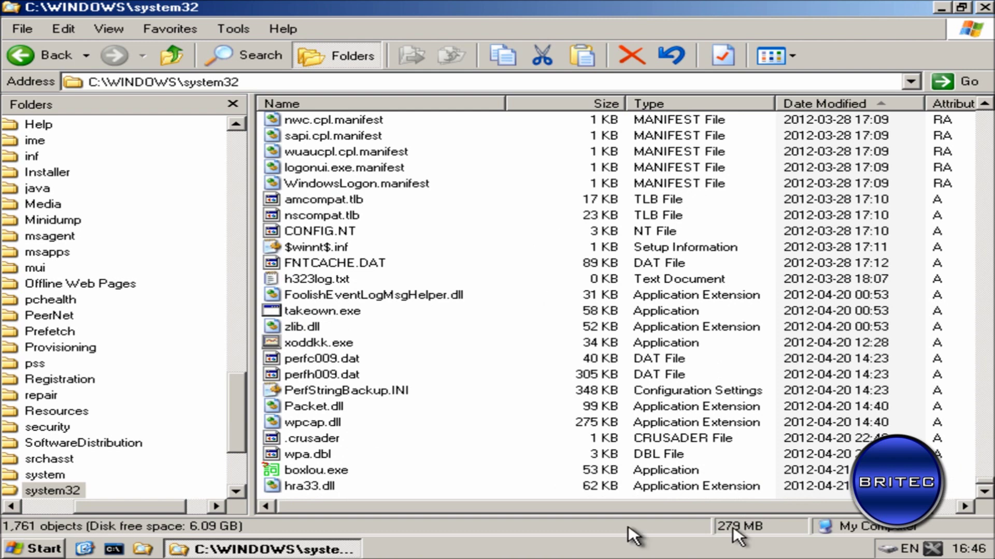
Step: Delete boxlou.exe and hra33.dll from C:\WINDOWS\system32
left_click(317, 471)
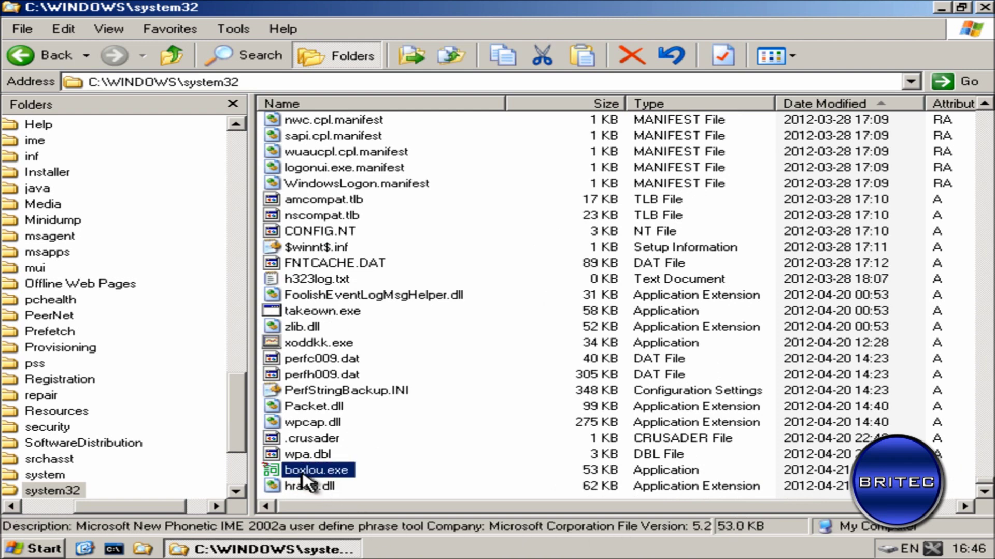
right_click(318, 472)
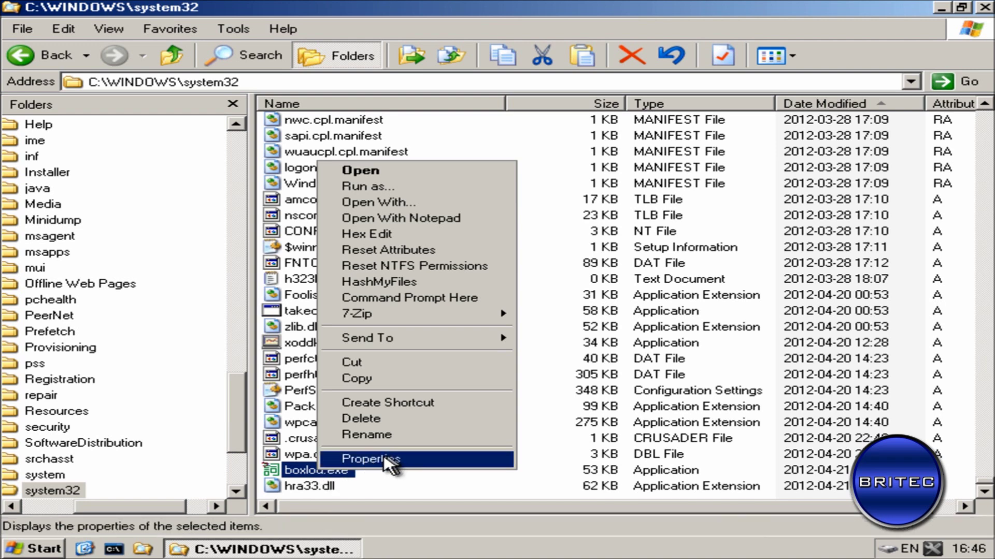
left_click(370, 419)
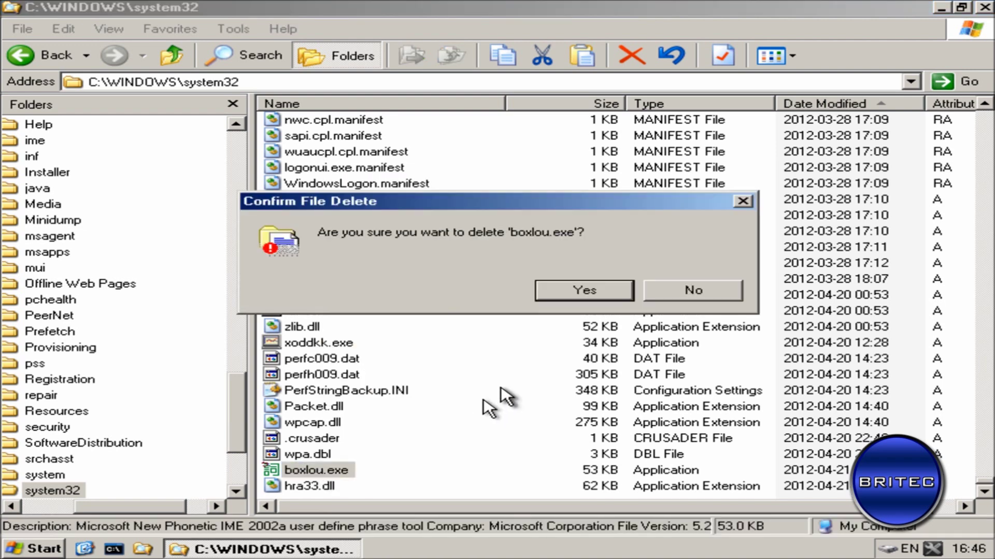
left_click(595, 292)
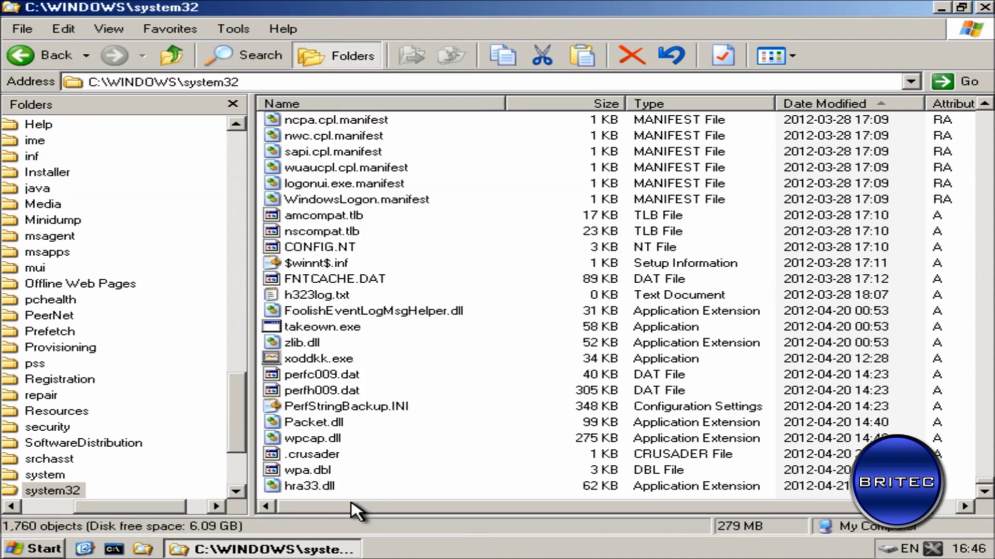
right_click(309, 492)
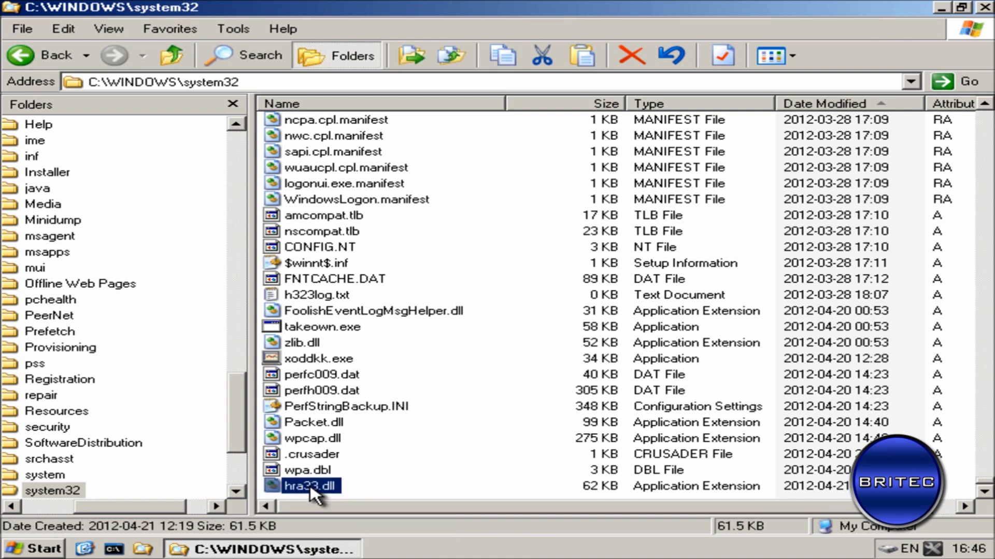
left_click(337, 448)
left_click(591, 280)
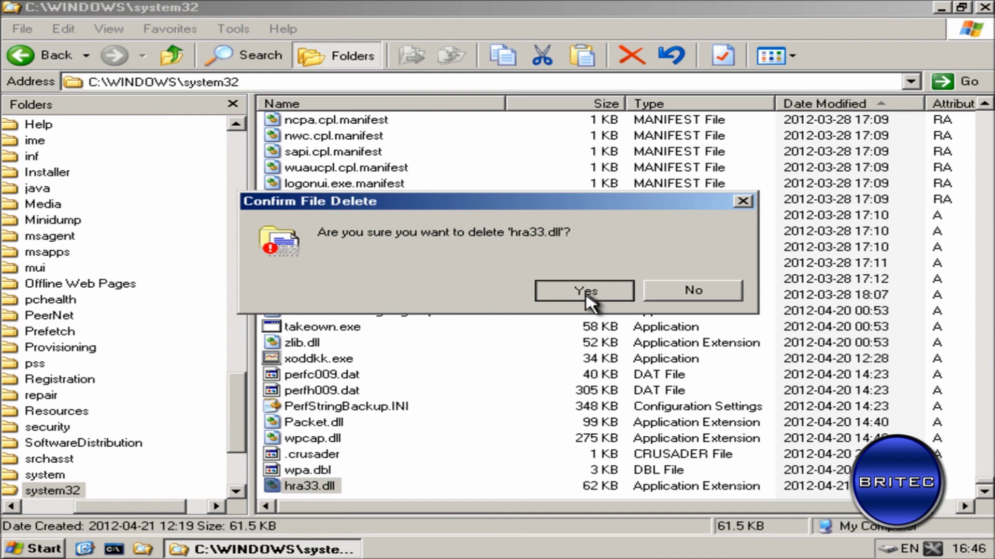
Step: Delete xoddkk.exe from C:\WINDOWS\system32
left_click(313, 378)
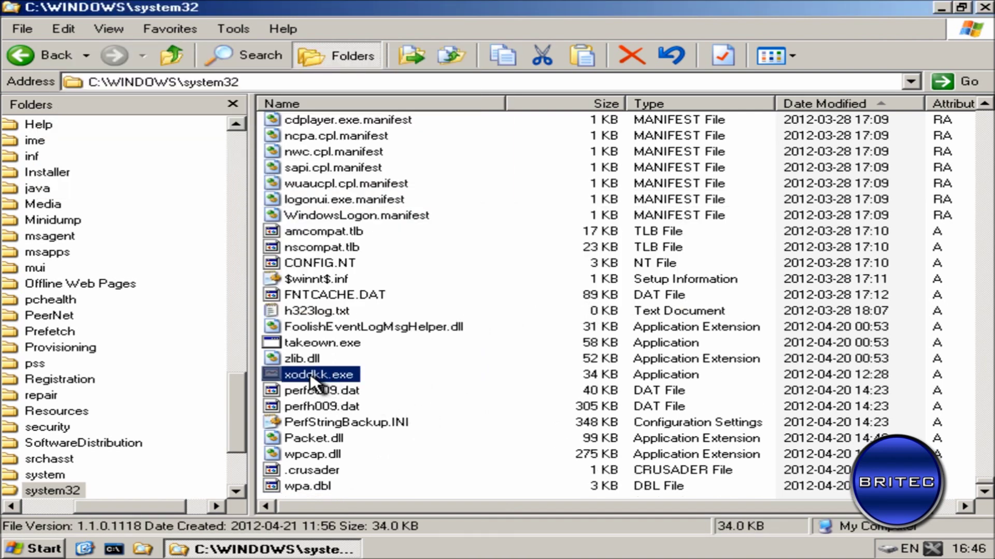
right_click(312, 380)
left_click(356, 324)
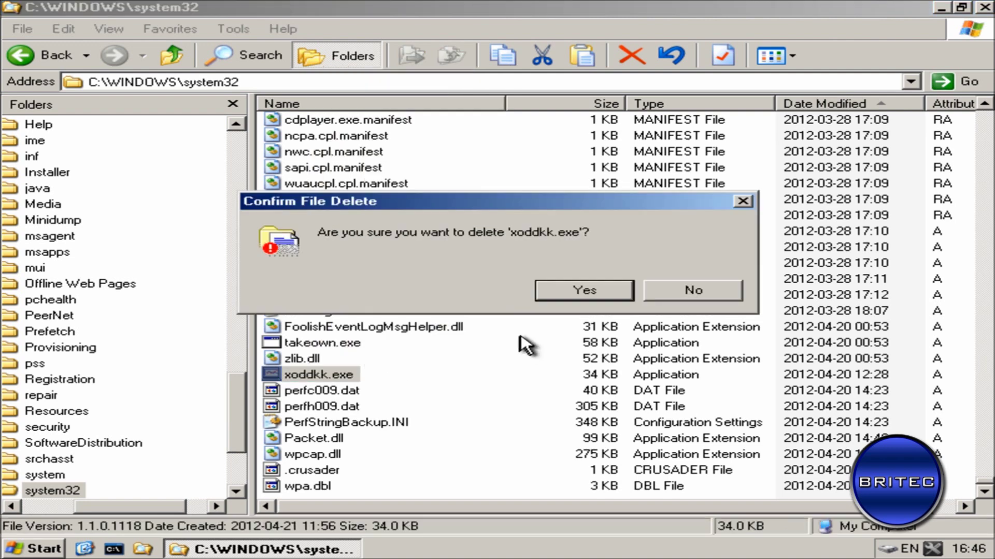
left_click(569, 290)
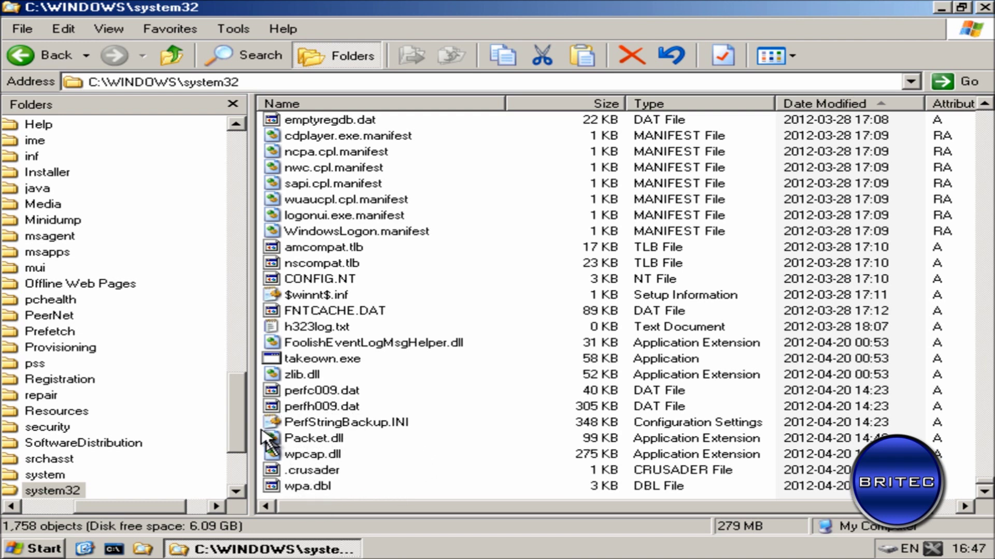
Step: Close the system32 window and restart the computer from Mini Windows XP
left_click(986, 7)
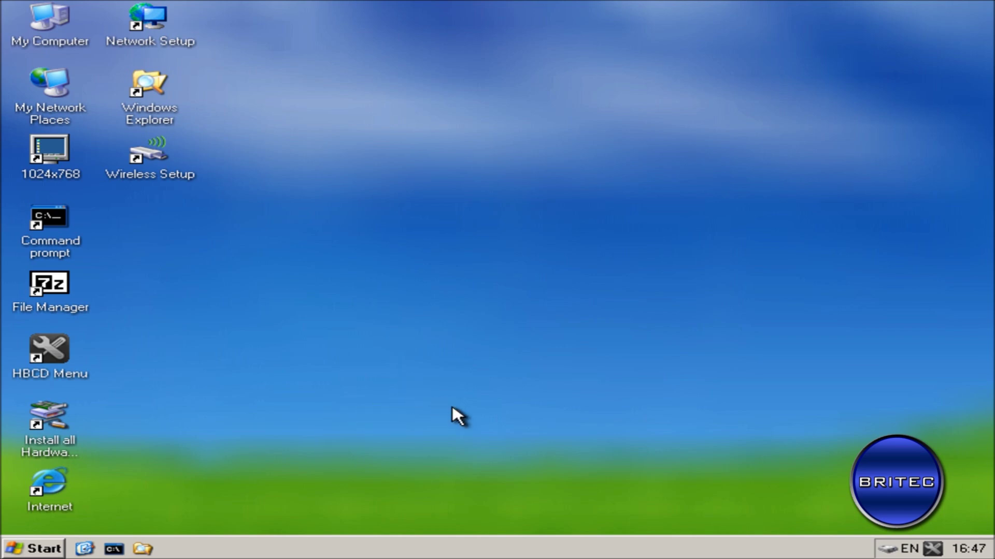
left_click(62, 547)
left_click(120, 519)
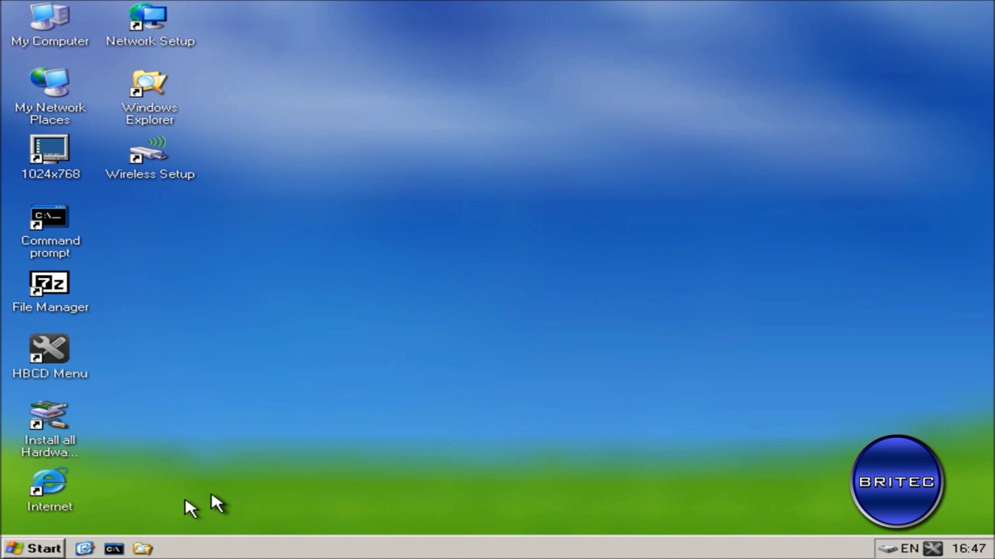
left_click(497, 252)
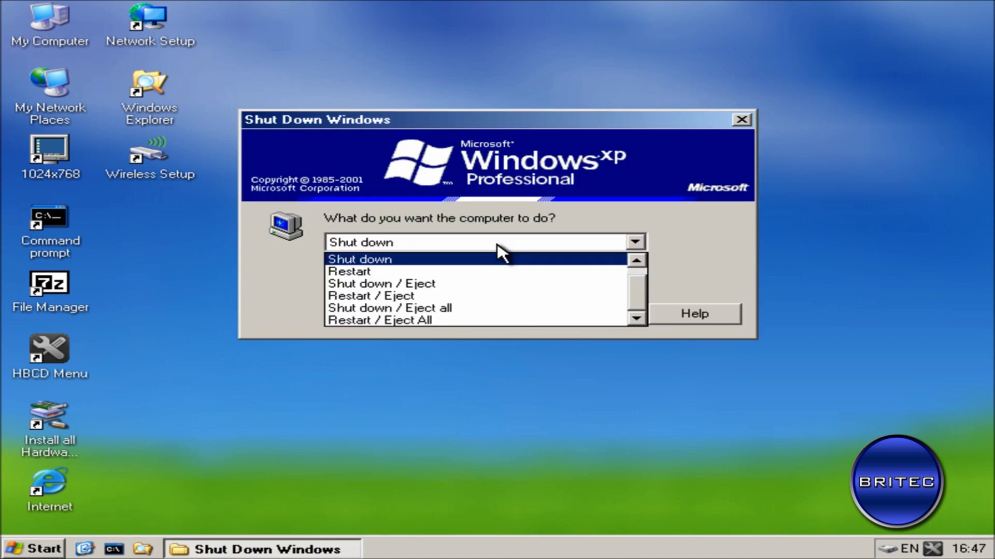
left_click(469, 272)
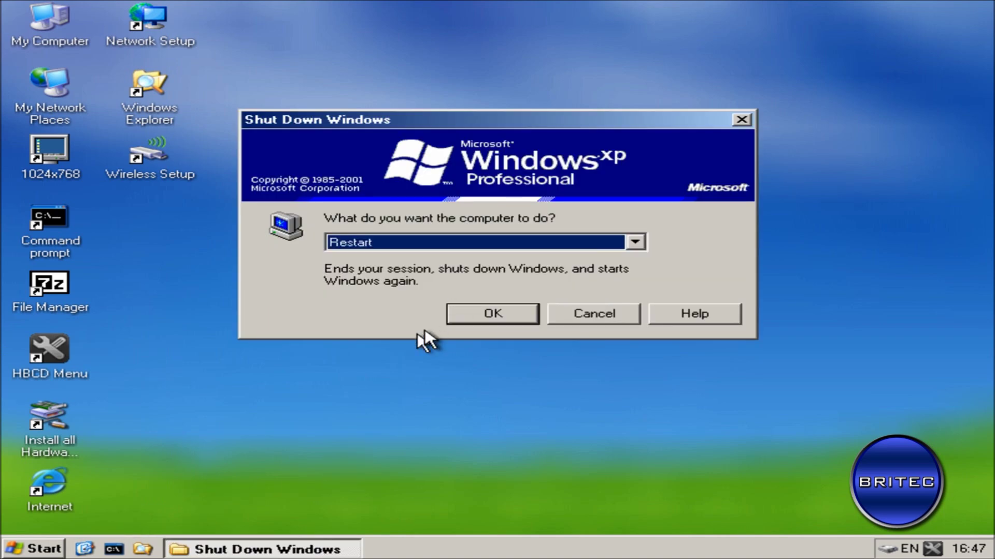
left_click(495, 318)
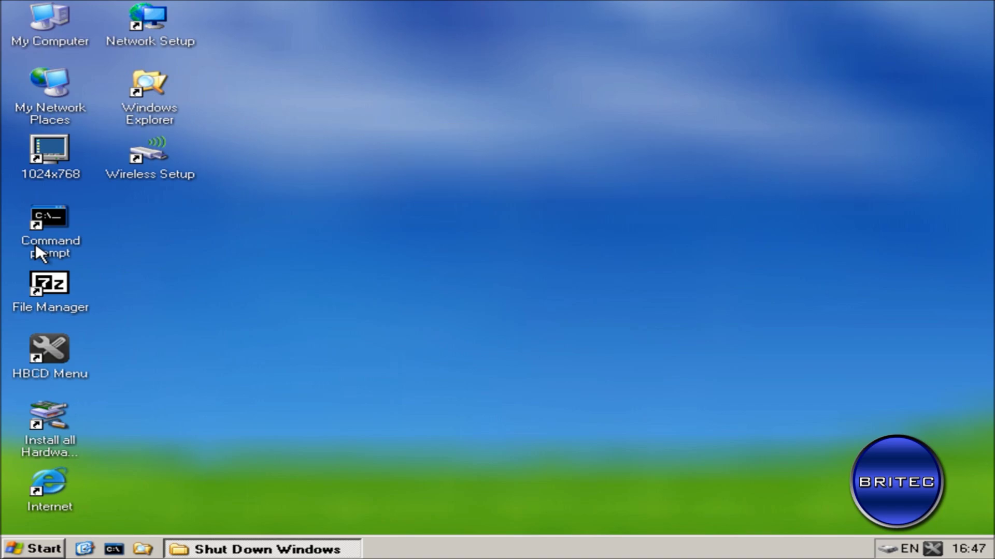
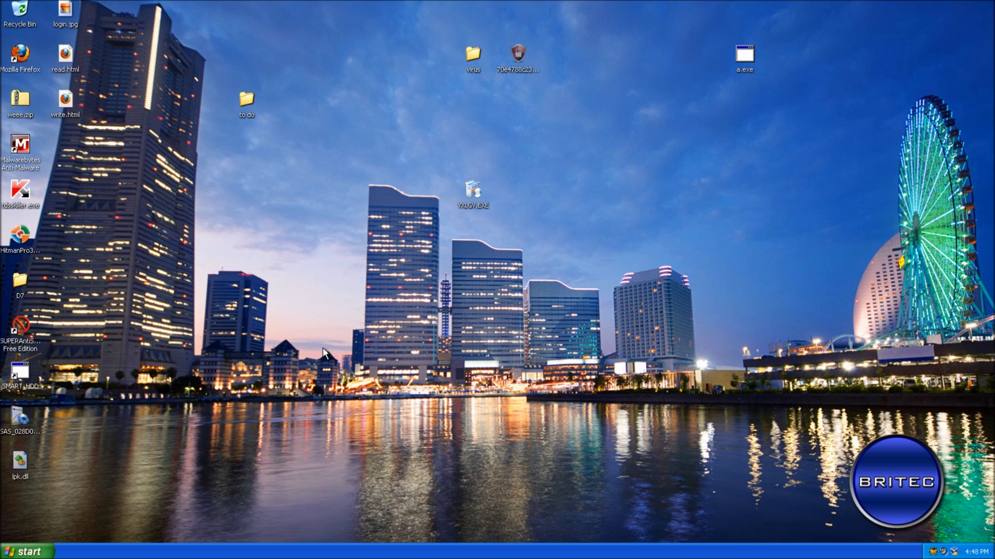
Step: Send the virus folder, the file starting with 70e4788c23 and a.exe from the desktop to the Recycle Bin
left_click_drag(611, 105, 403, 23)
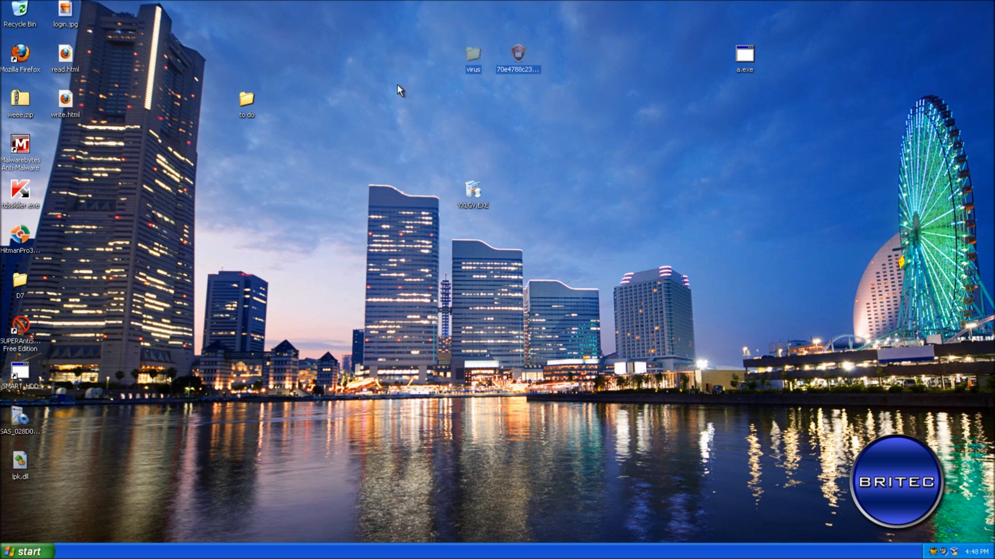
key("Delete")
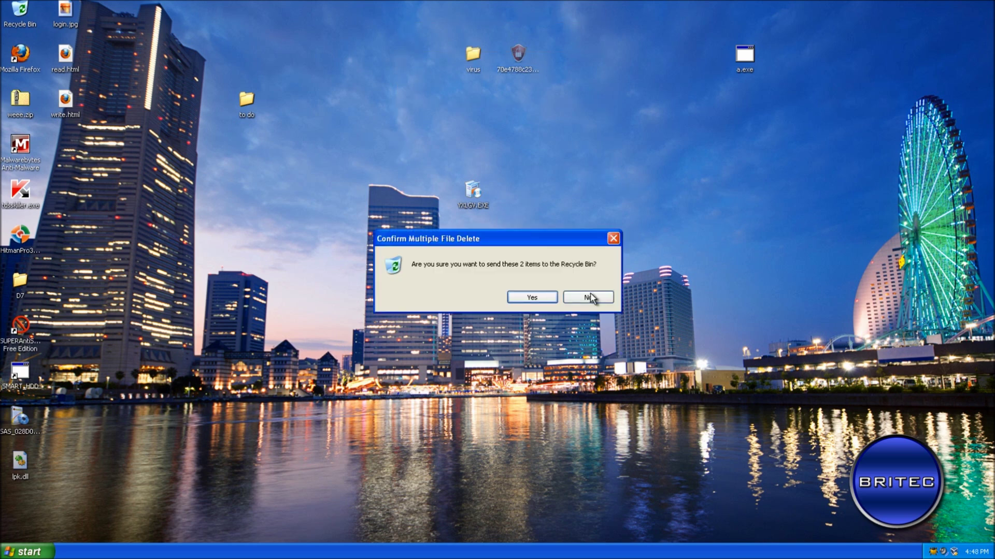
left_click(532, 296)
left_click(487, 311)
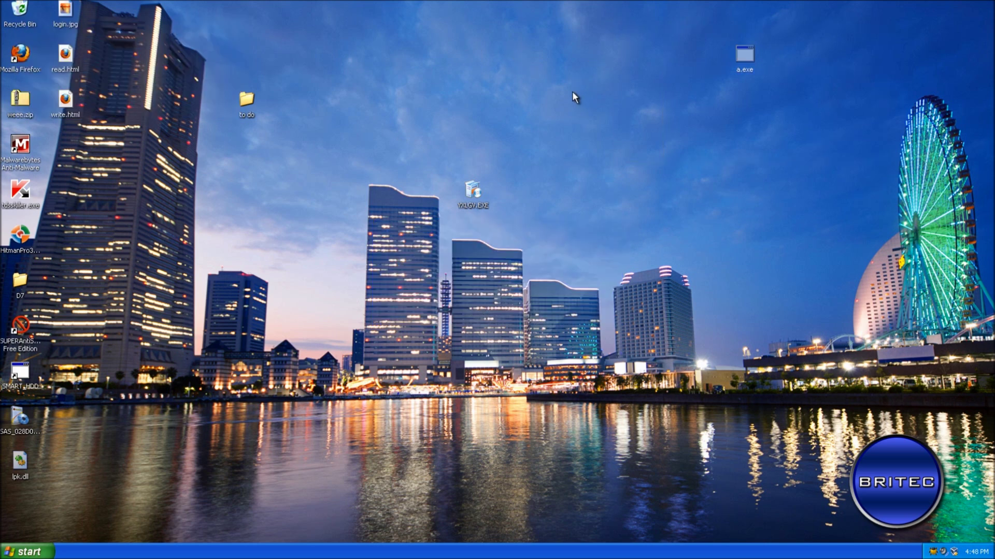
key("Delete")
left_click(551, 290)
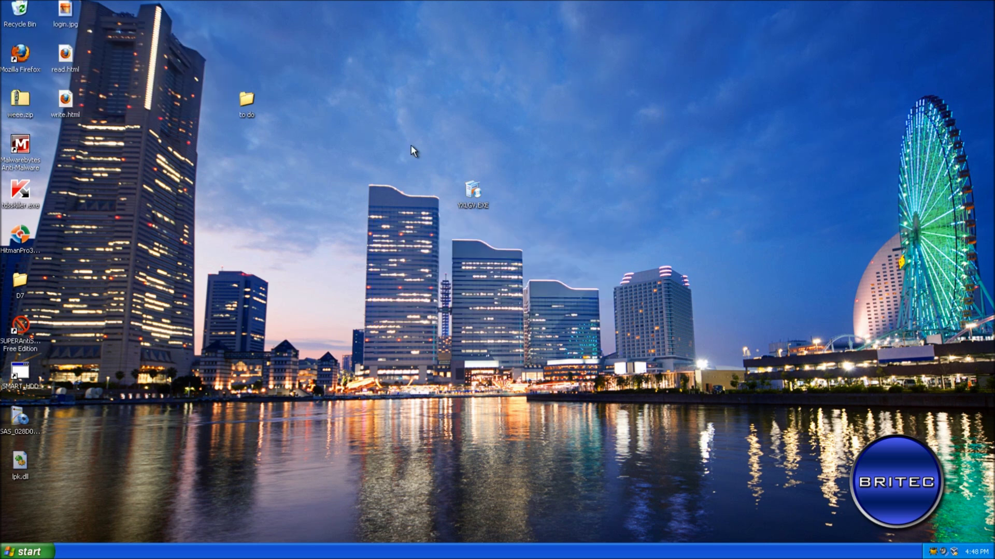
Step: Try to delete the desktop folder to do, and send YXLGV.EXE to the Recycle Bin
key("Delete")
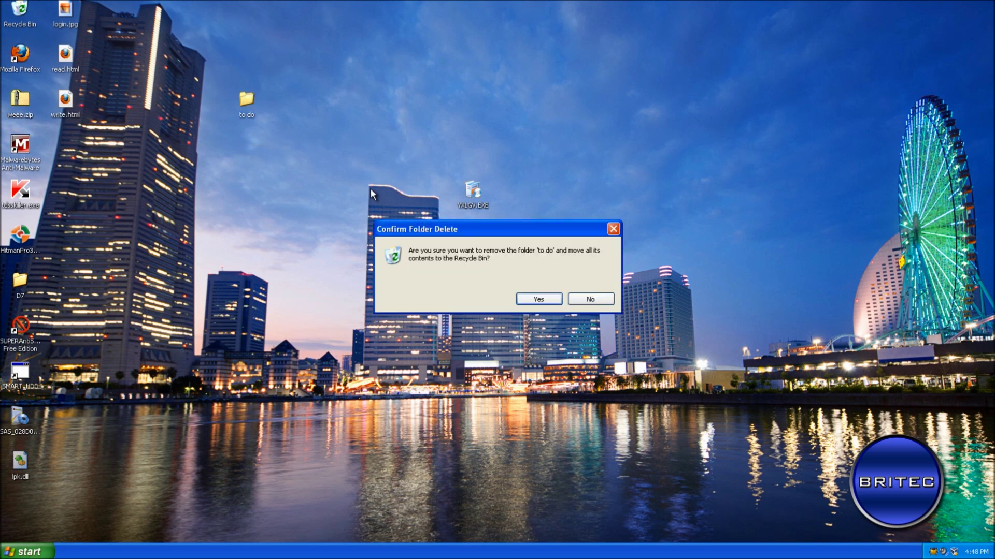
left_click(532, 298)
left_click_drag(489, 218, 378, 150)
key("Delete")
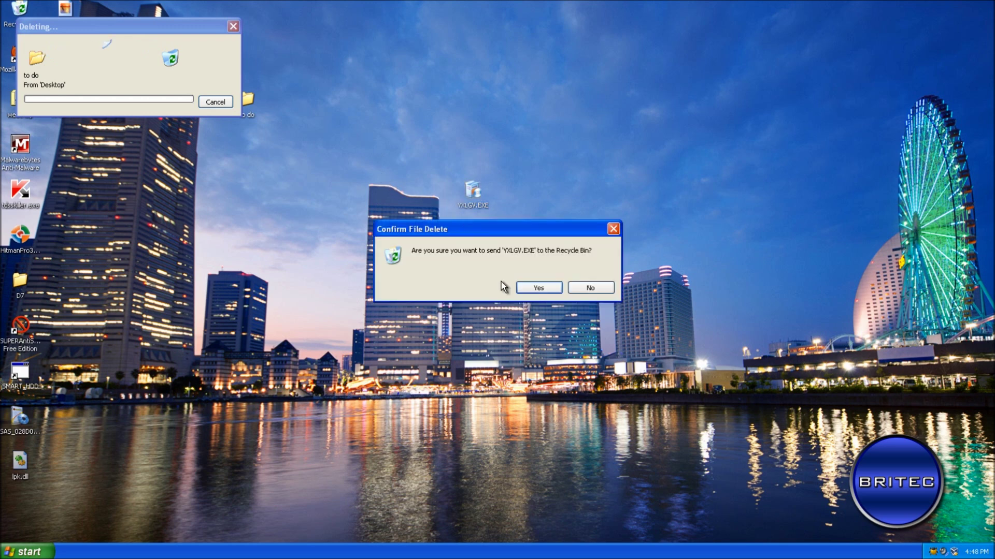
left_click(533, 286)
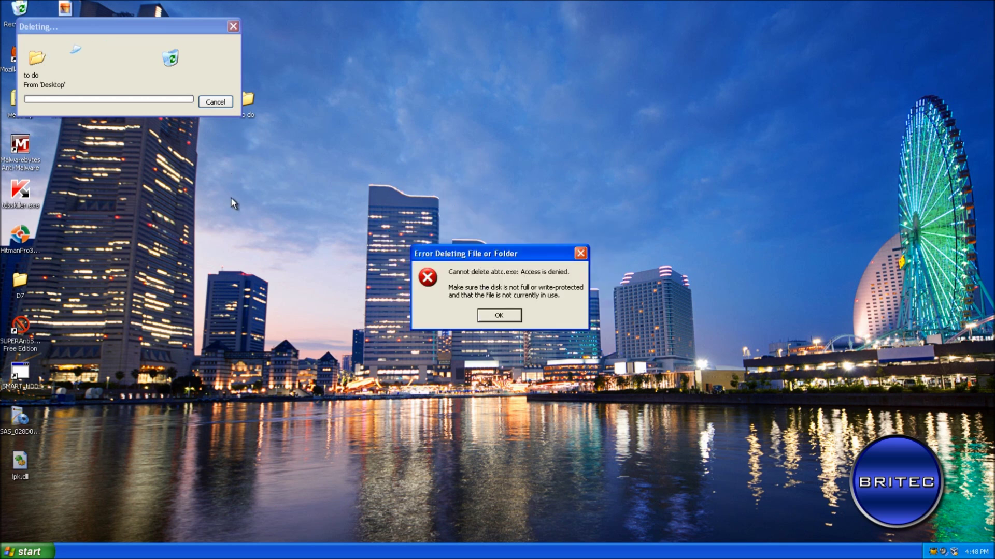
left_click(500, 315)
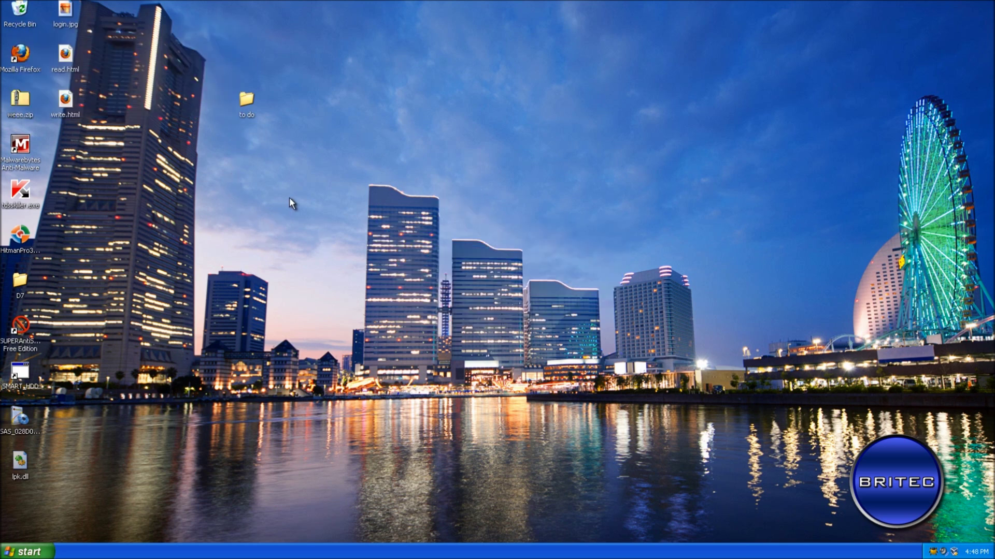
Step: Send login.jpg, read.html, write.html, the SMART_HDD item and lpk.dll from the desktop to the Recycle Bin
left_click_drag(91, 125, 117, 16)
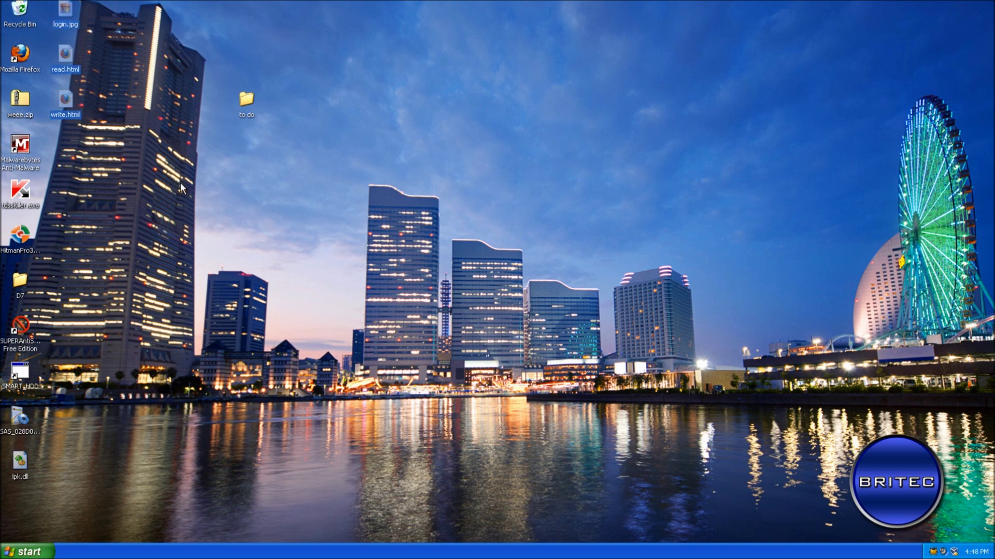
key("Delete")
left_click(526, 297)
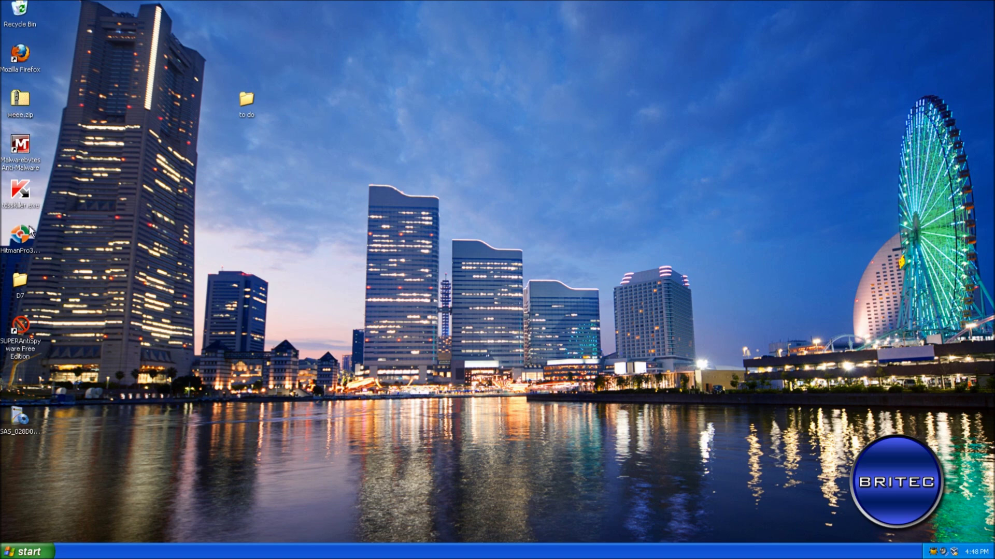
Step: Run a rootkit scan with Kaspersky TDSSKiller using its default parameters and close the utility
left_click(26, 196)
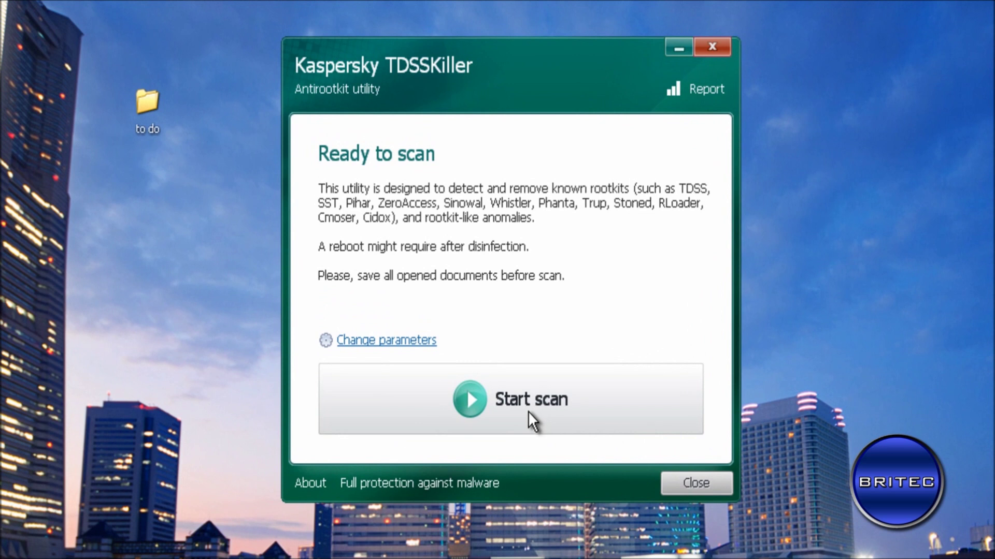
left_click(477, 287)
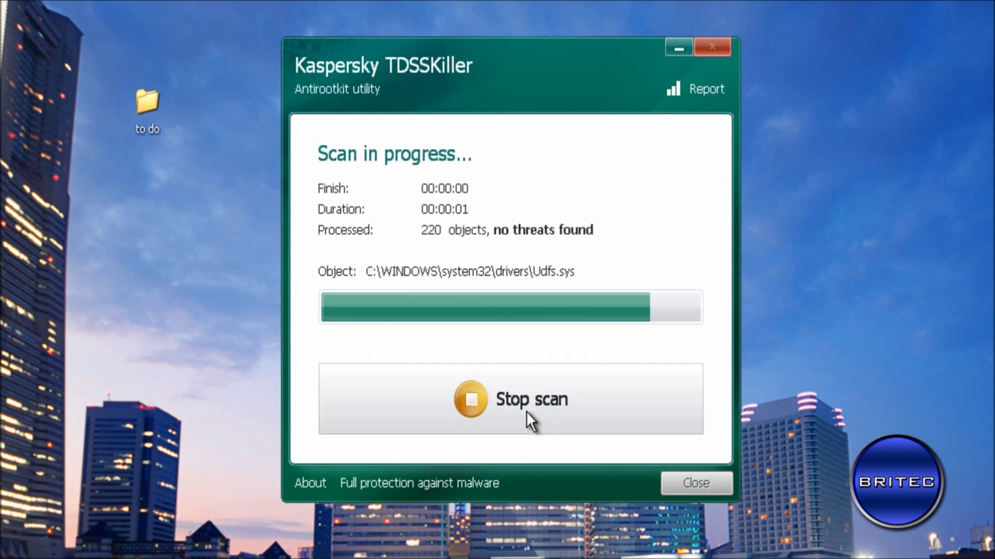
left_click(695, 487)
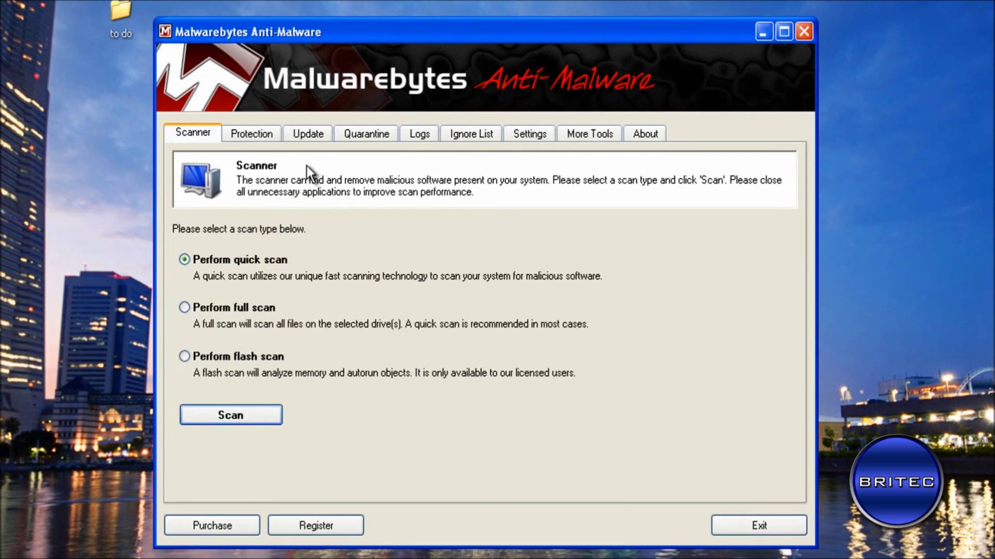
Step: Update the Malwarebytes Anti-Malware database and dismiss the update notice
left_click(308, 133)
left_click(222, 315)
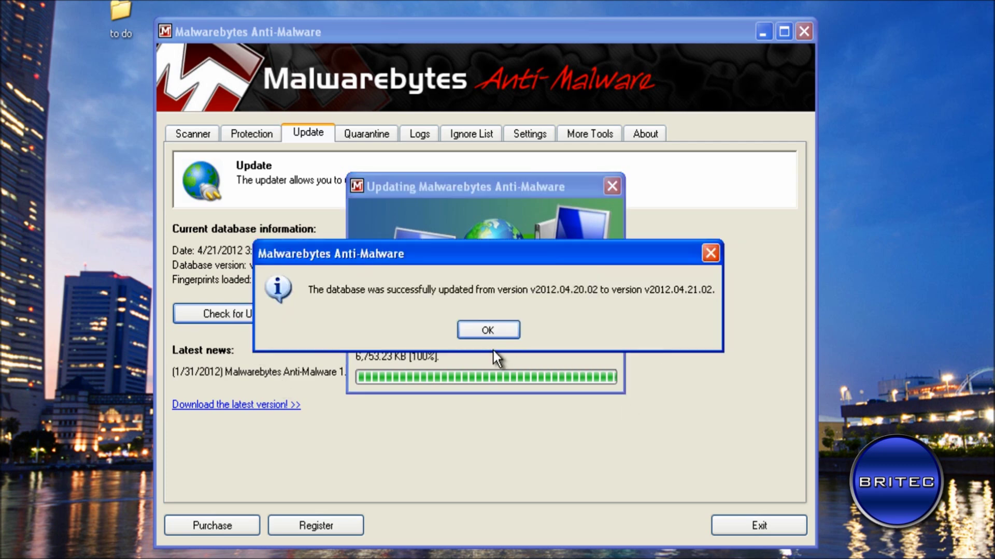
left_click(489, 328)
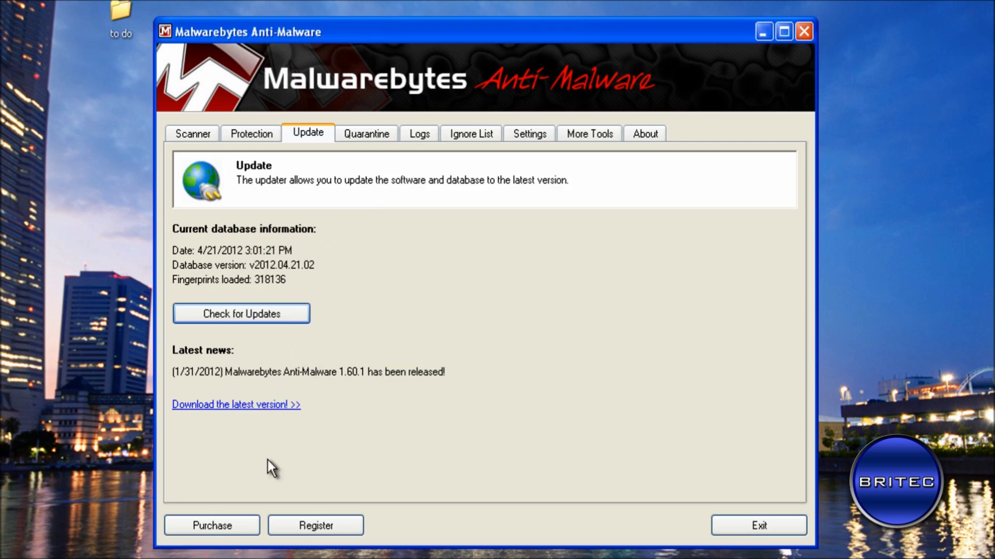
Step: Perform a Malwarebytes quick scan and show the list of detected objects
left_click(197, 135)
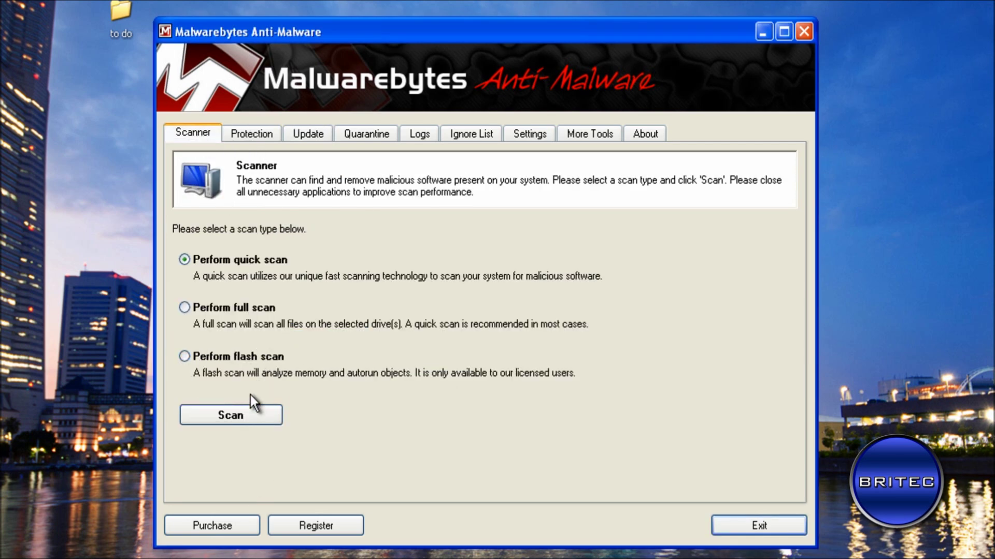
left_click(241, 410)
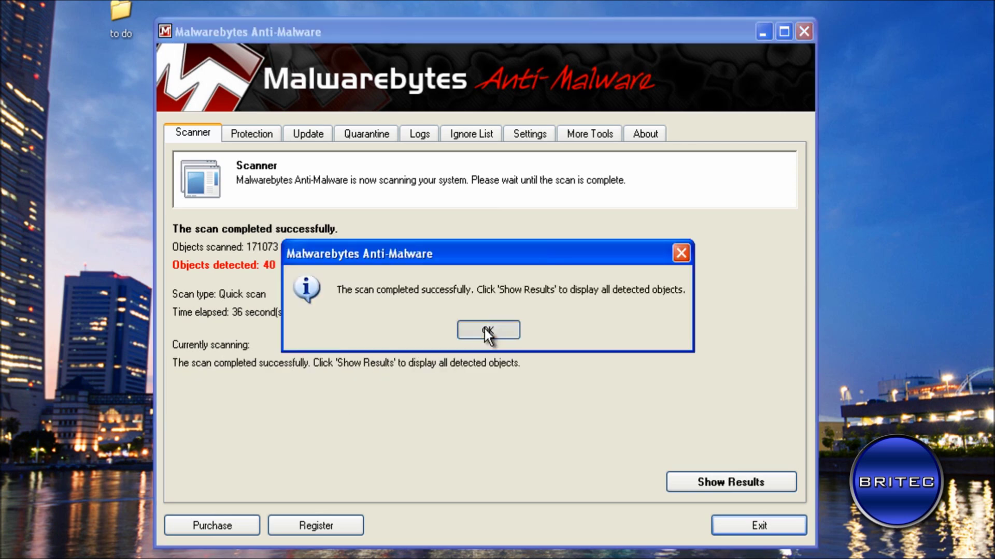
left_click(484, 329)
left_click(743, 483)
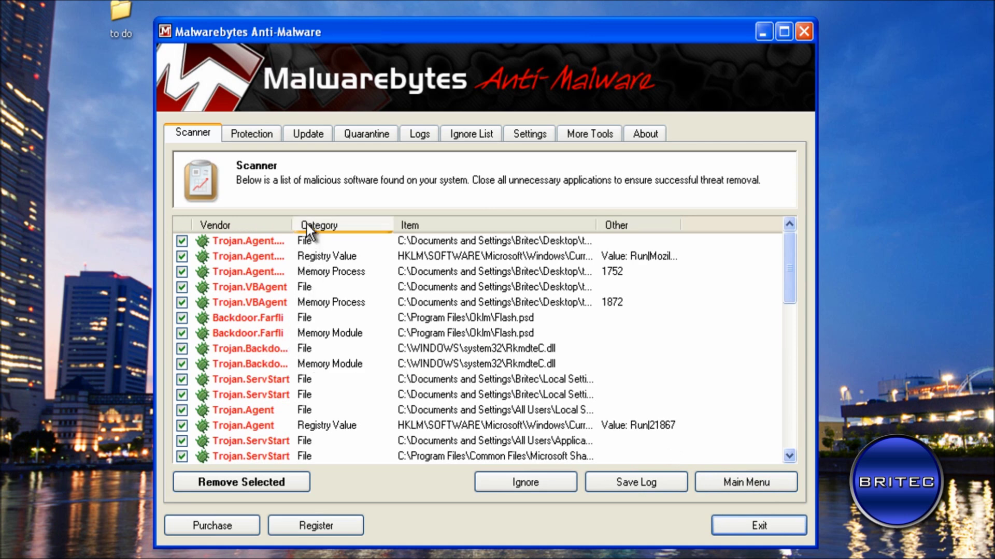
Step: Widen the Vendor column, review all the detected threats and remove every selected item
left_click_drag(294, 225, 342, 227)
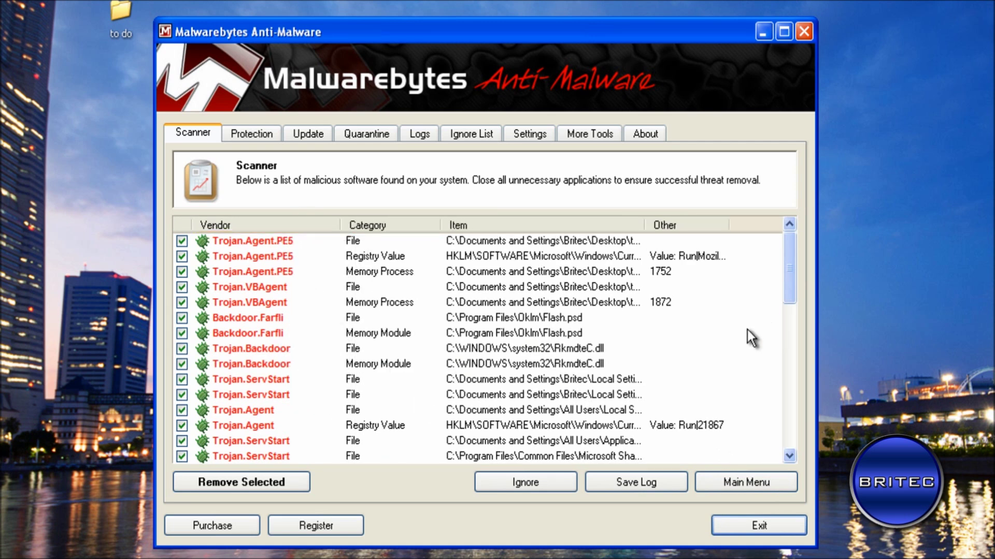
left_click_drag(788, 252, 784, 336)
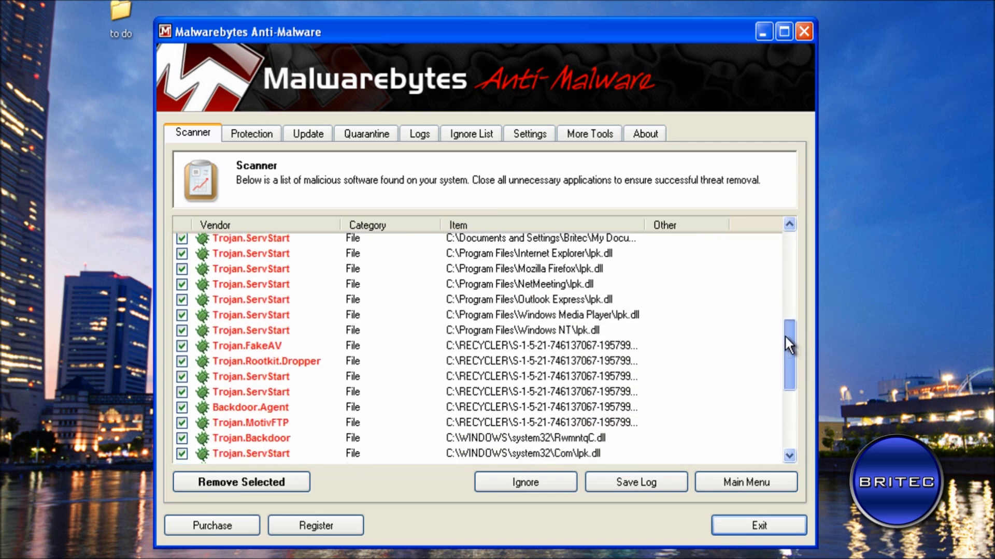
left_click_drag(785, 339, 783, 440)
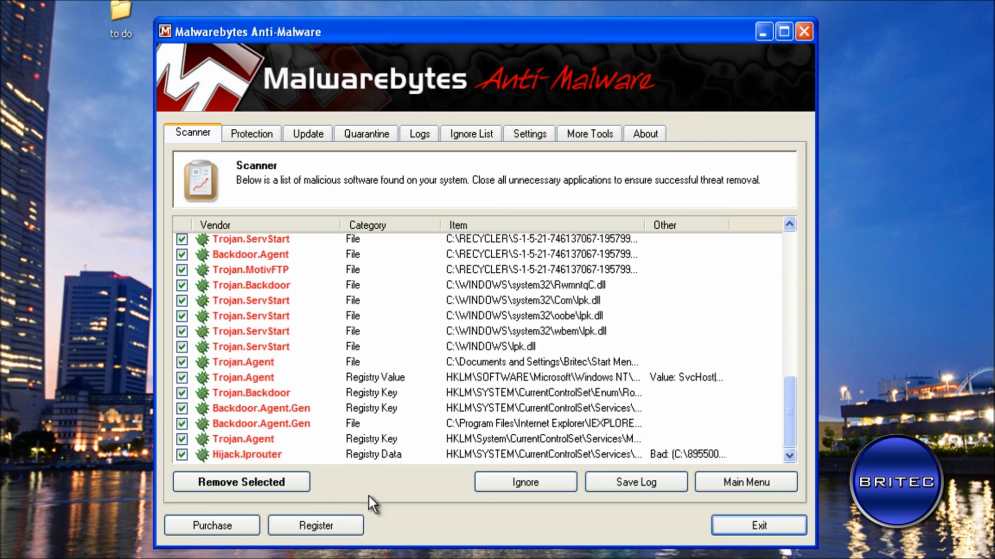
left_click(241, 480)
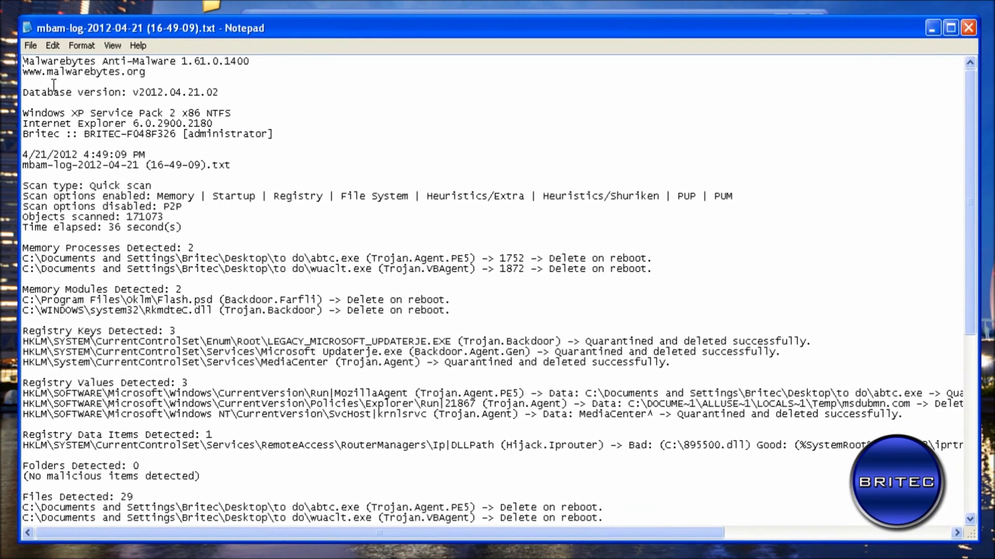
Step: Save the Malwarebytes log to the desktop under its existing name, close it and restart the system to complete the threat removal
left_click(30, 46)
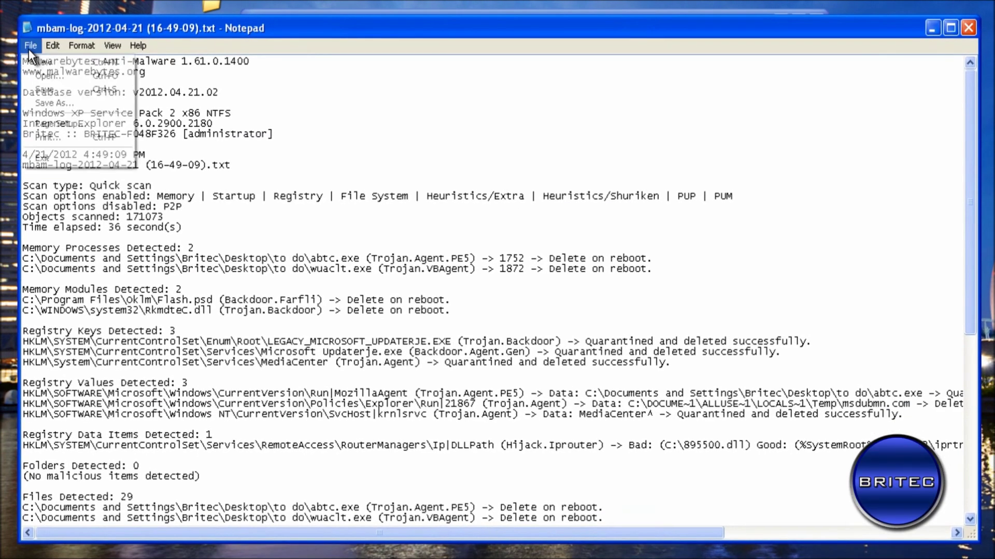
left_click(52, 106)
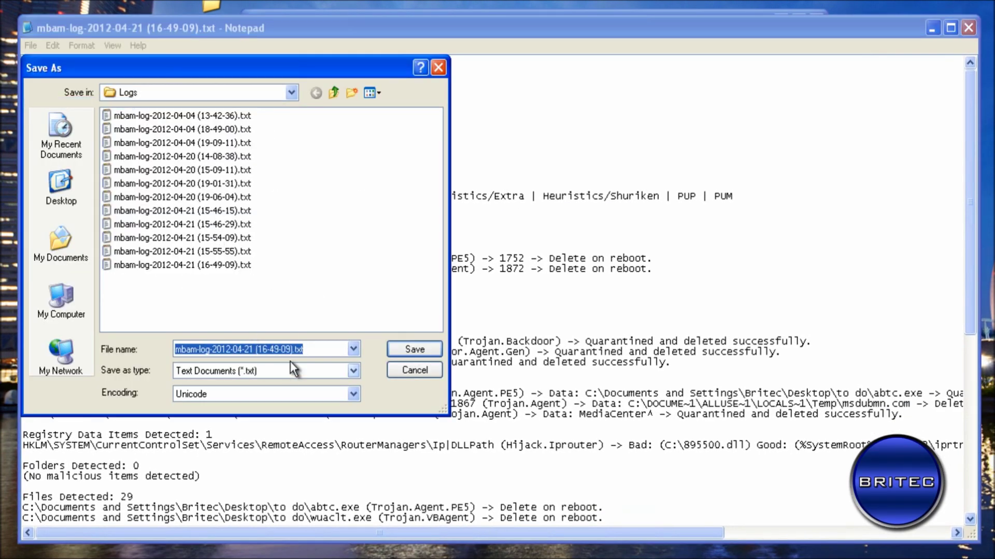
left_click(61, 187)
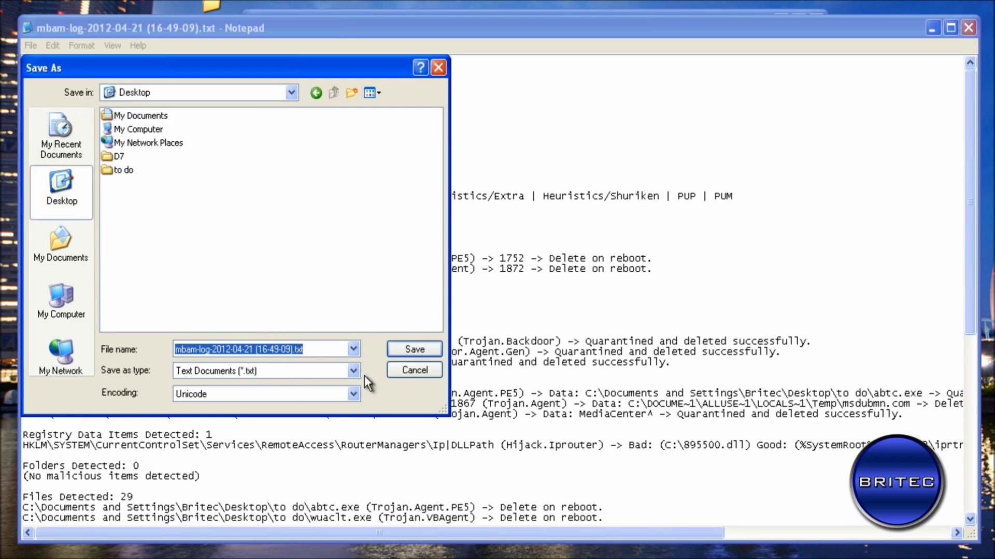
left_click(415, 346)
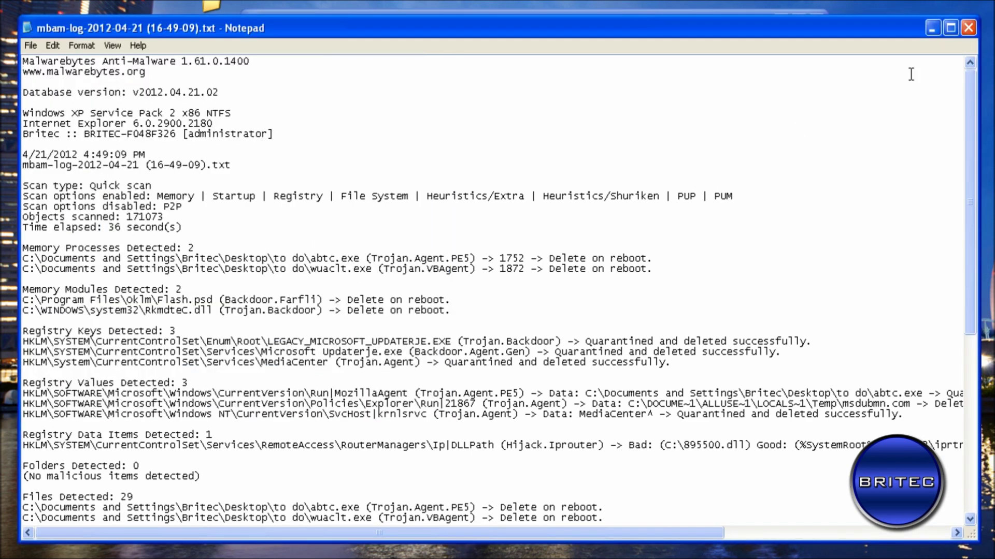
left_click(968, 27)
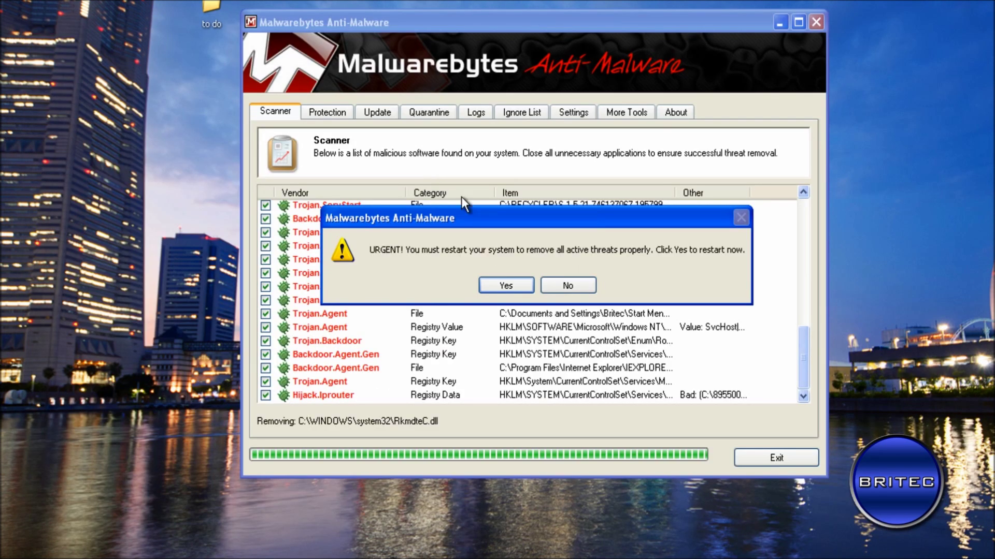
left_click(497, 286)
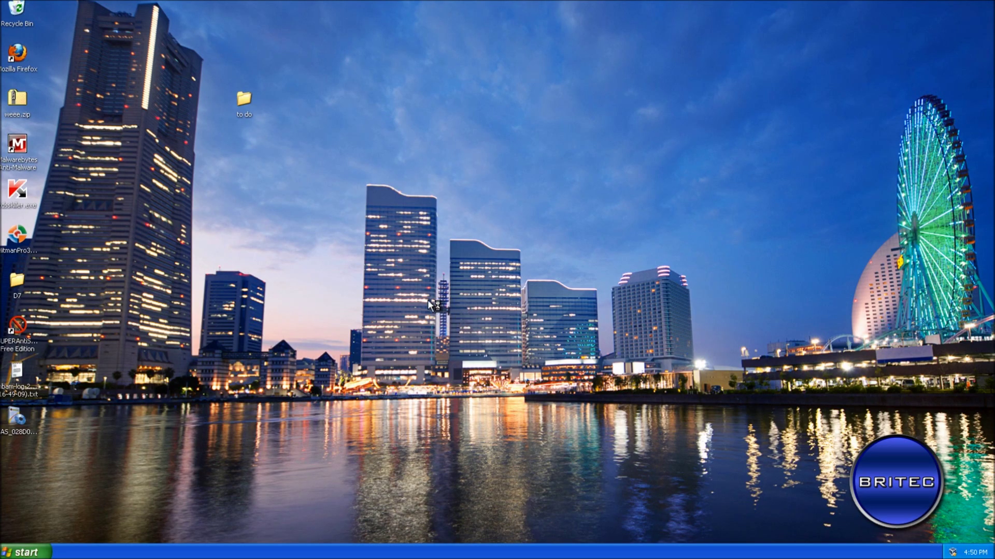
Step: Send weee.zip from the desktop to the Recycle Bin and empty the Recycle Bin
right_click(23, 97)
left_click(59, 237)
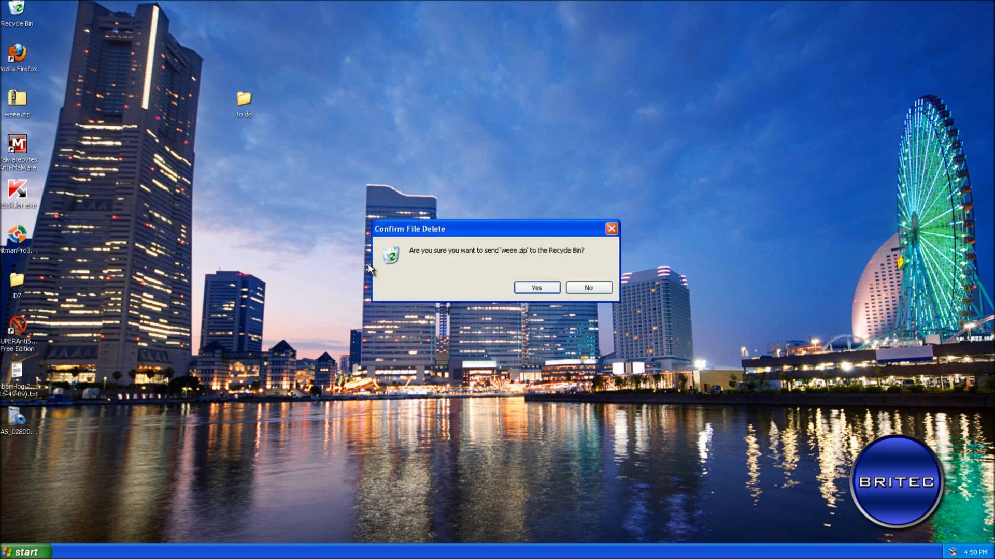
left_click(534, 288)
right_click(12, 7)
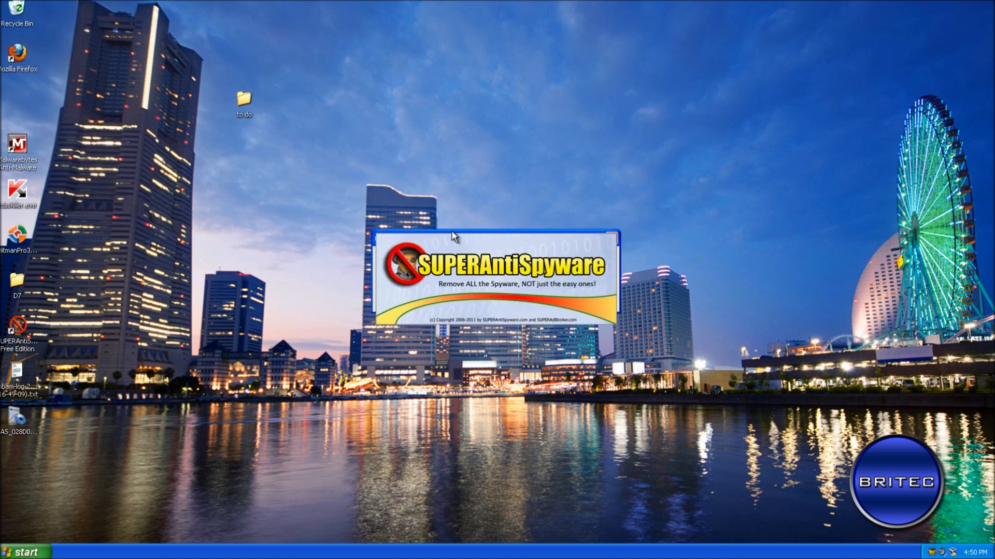
left_click(513, 207)
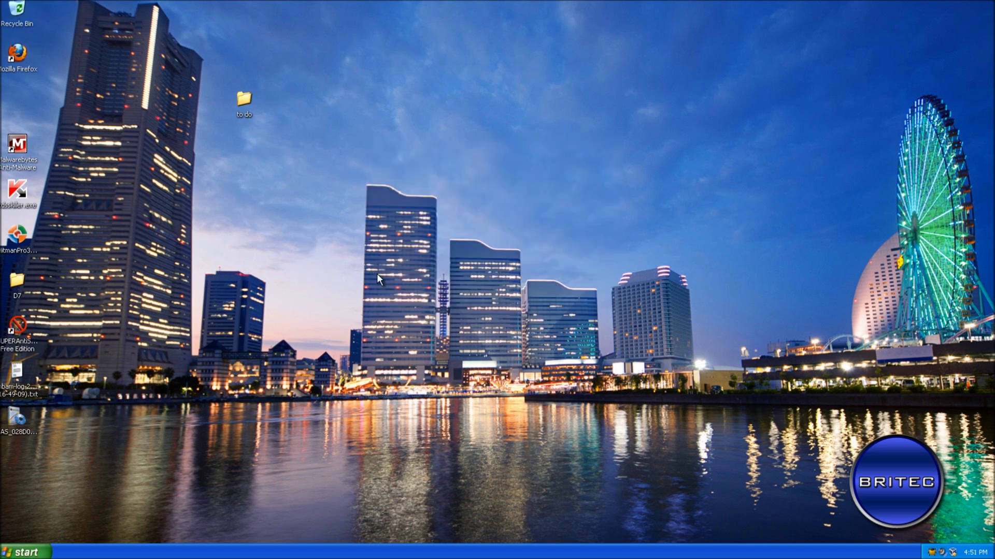
Step: Launch HitmanPro from the desktop and start a one-time scan without storing a copy of the program
double_click(20, 235)
left_click(595, 422)
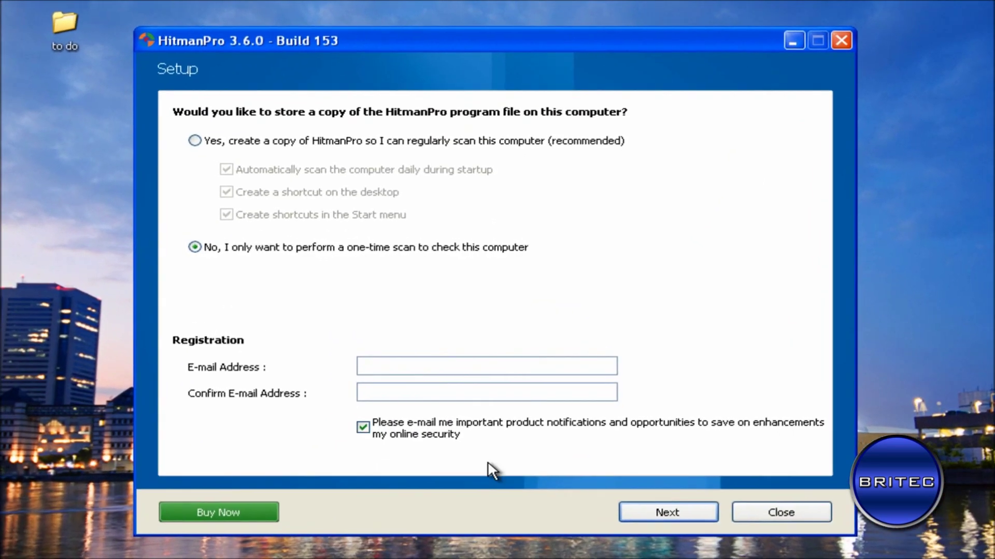
left_click(601, 422)
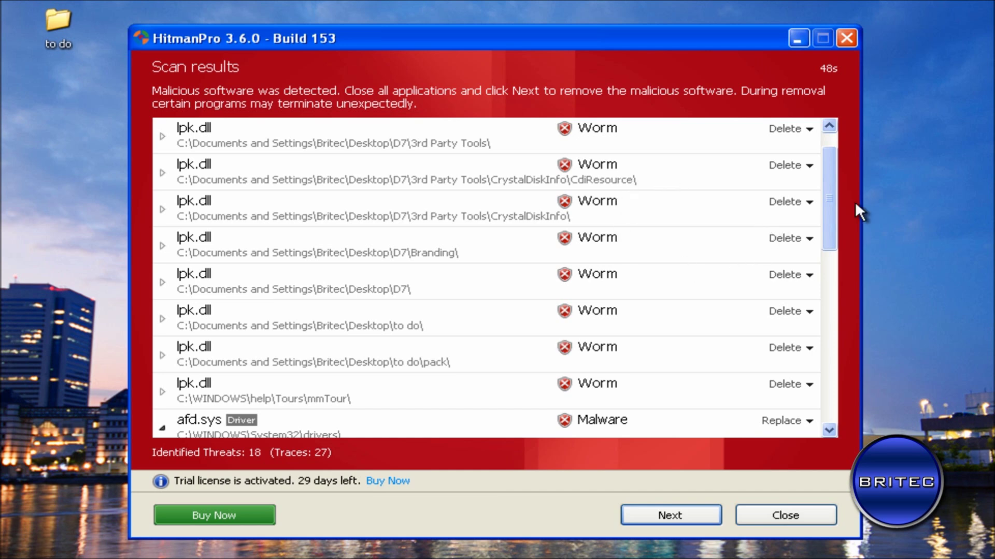
Step: Set Bootstrap.exe and 210112-JU.exe to Delete in the HitmanPro results and start removing the malicious software
left_click_drag(825, 217, 825, 389)
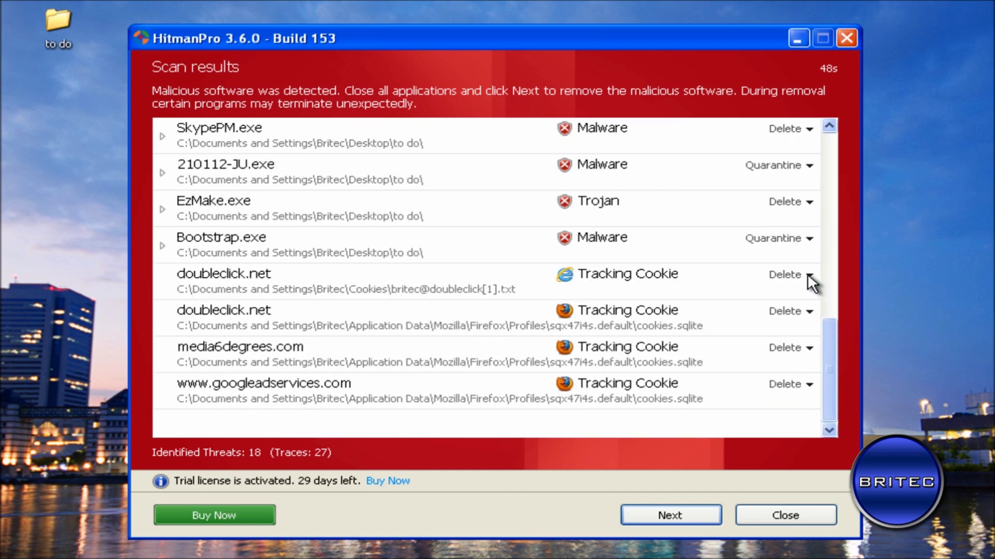
left_click(798, 245)
left_click(741, 260)
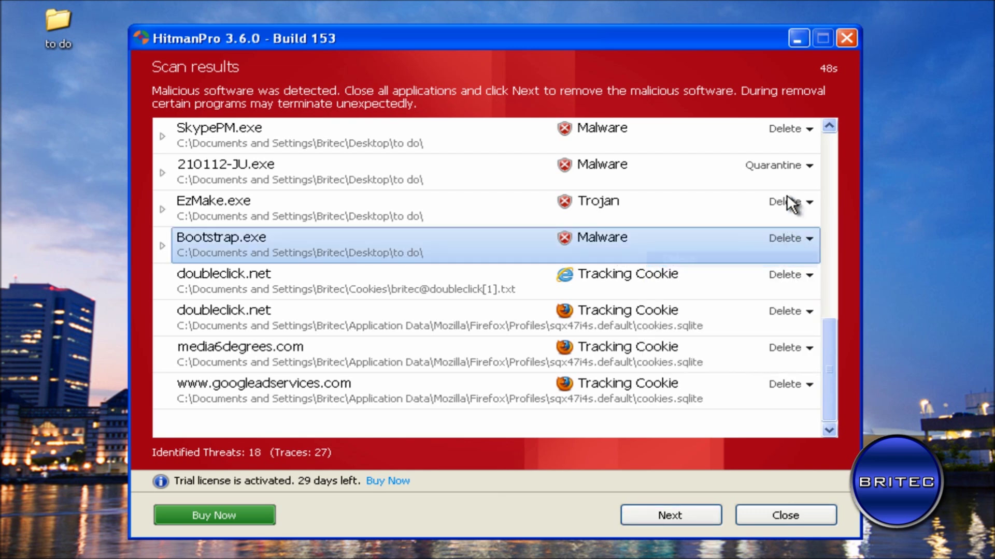
left_click(798, 166)
left_click(750, 187)
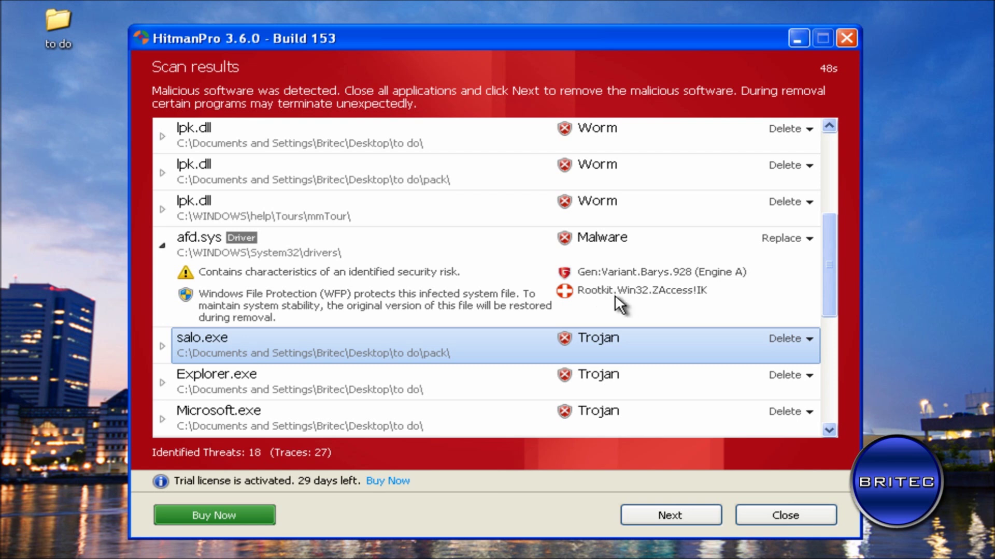
left_click(682, 516)
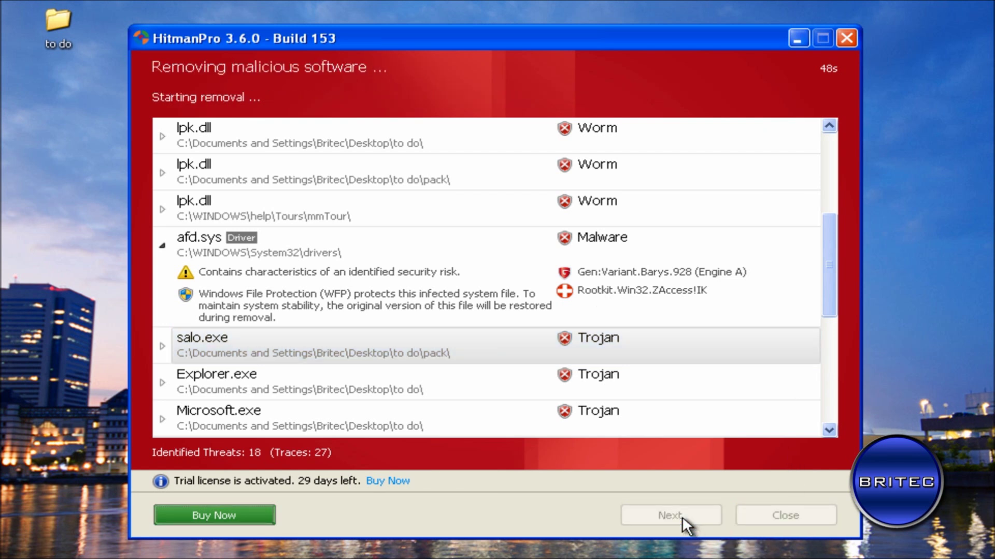
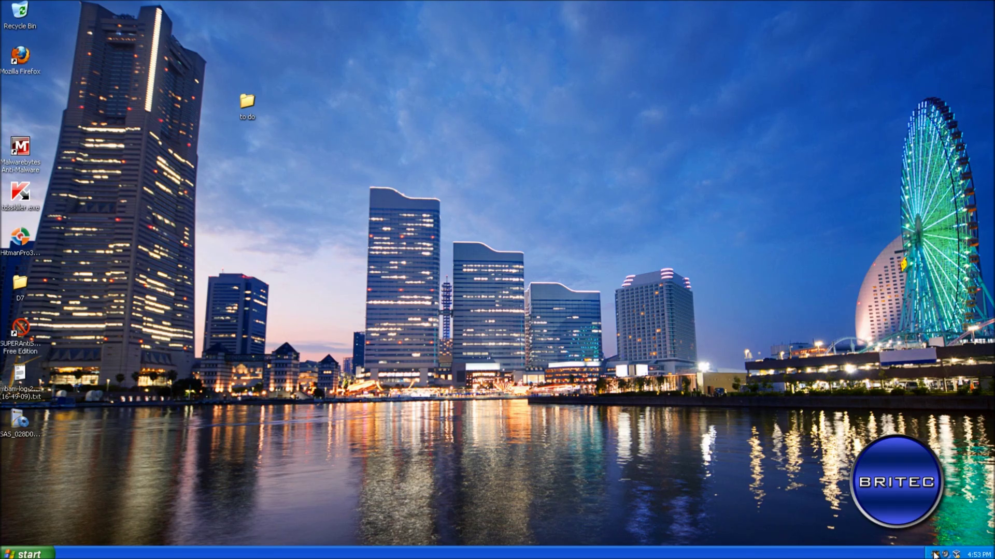
Step: Open SUPERAntiSpyware, update its definitions and close the update notice
double_click(935, 554)
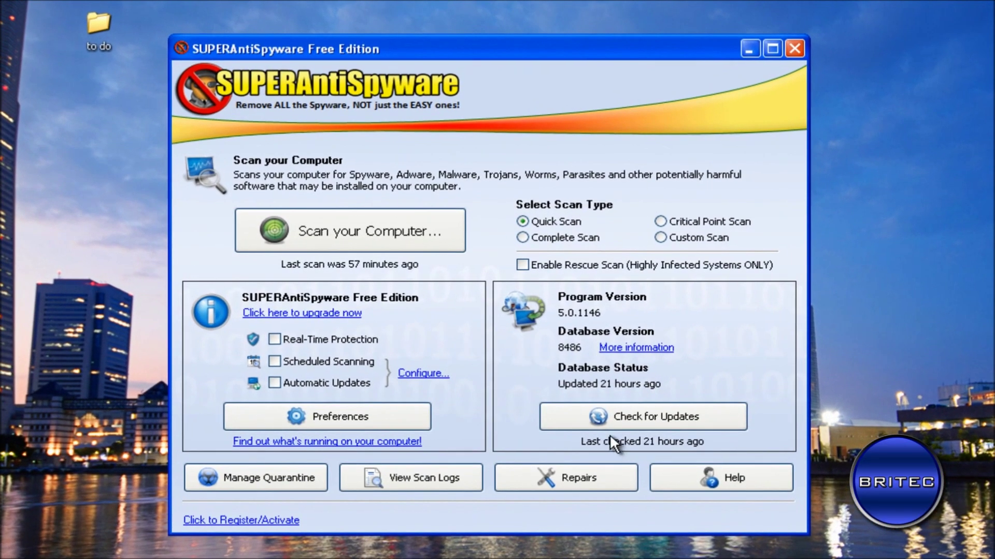
left_click(614, 423)
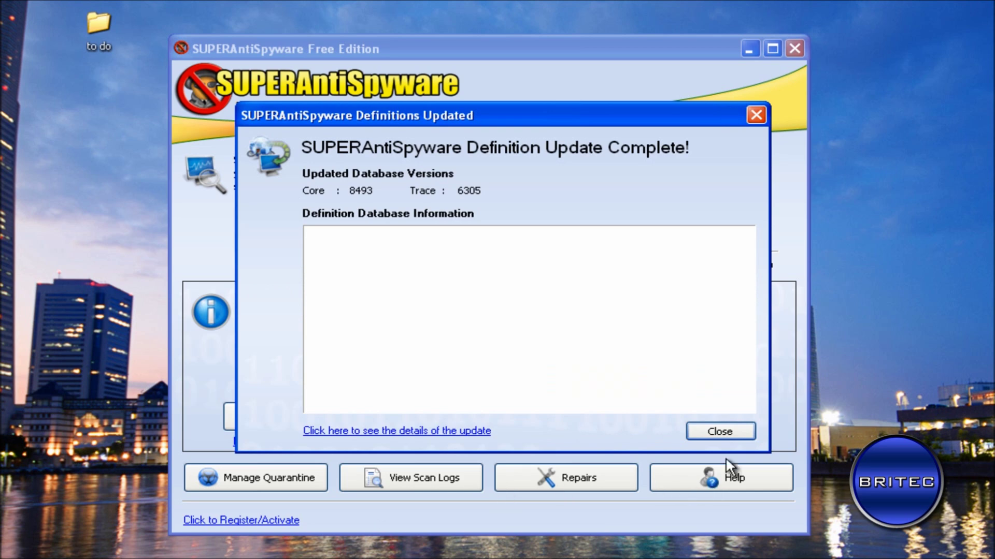
left_click(719, 430)
Step: Run a SUPERAntiSpyware quick scan, confirm deletion of the D7 folder while it runs, and continue to the scan results
left_click(354, 237)
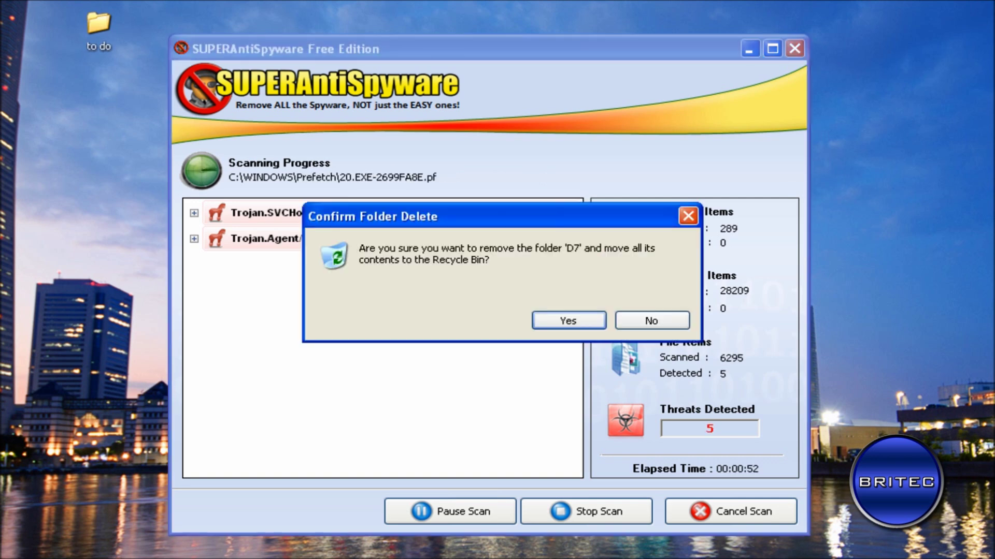
left_click(569, 319)
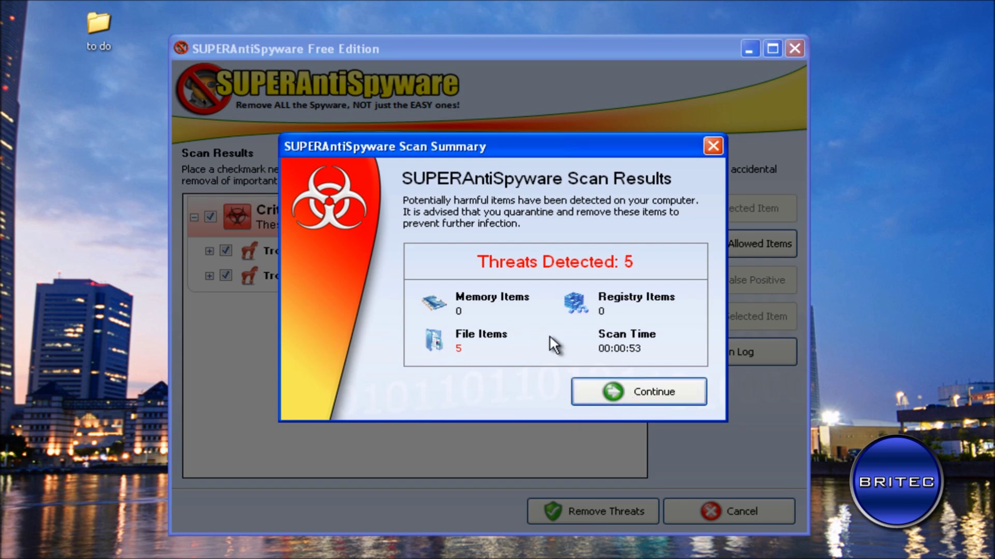
left_click(631, 391)
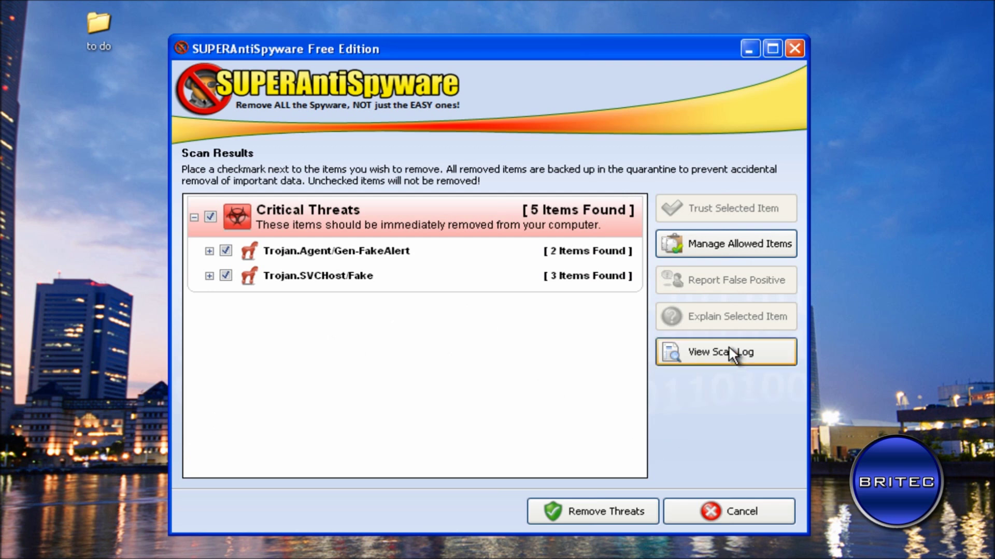
Step: Remove the threats found by the SUPERAntiSpyware scan and reboot the computer immediately
left_click(597, 517)
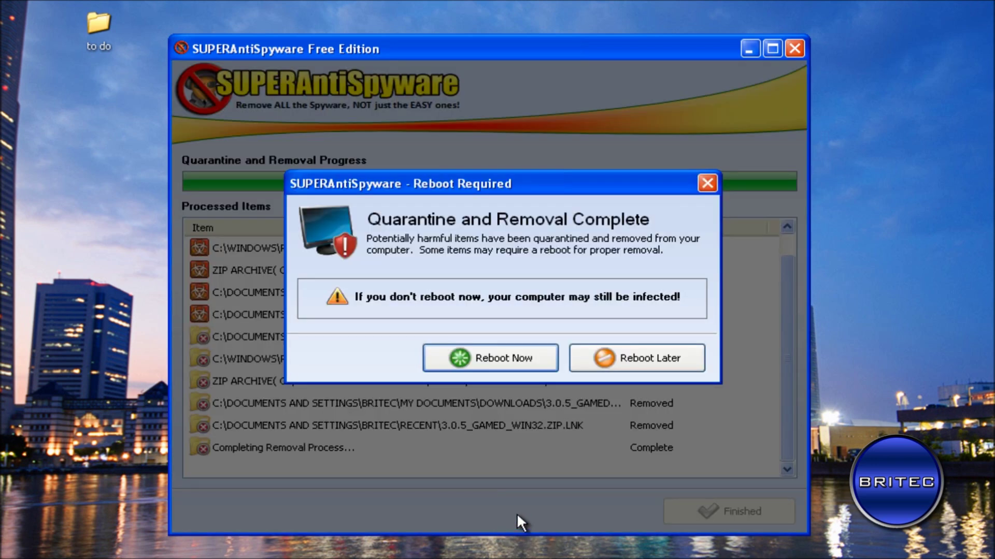
left_click(485, 365)
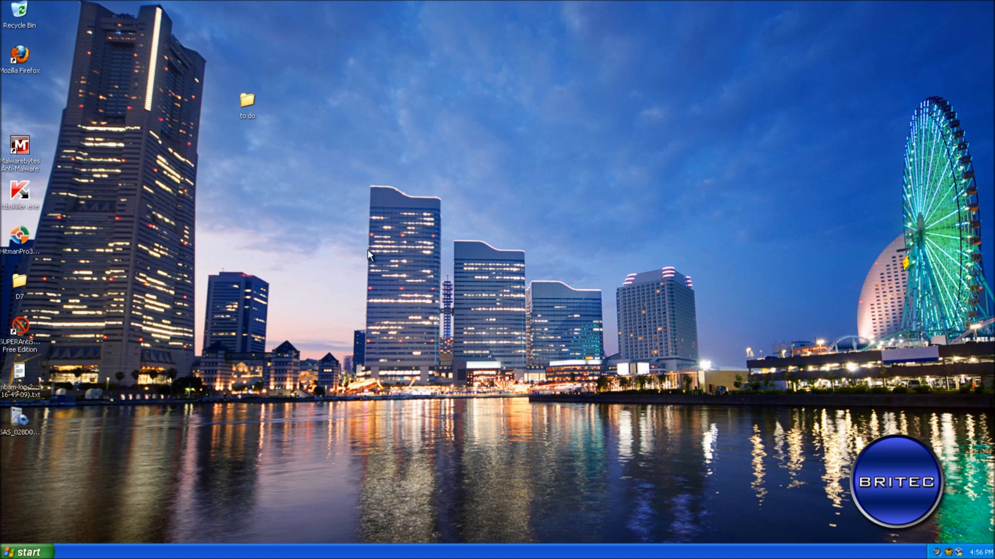
Step: Launch HitmanPro from the desktop, run another one-time scan and close the program
double_click(23, 233)
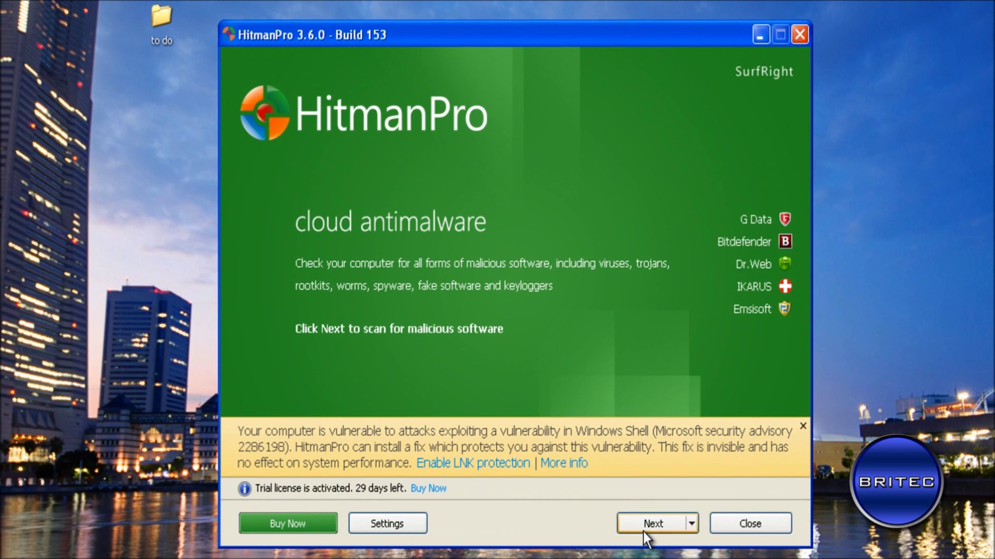
left_click(642, 532)
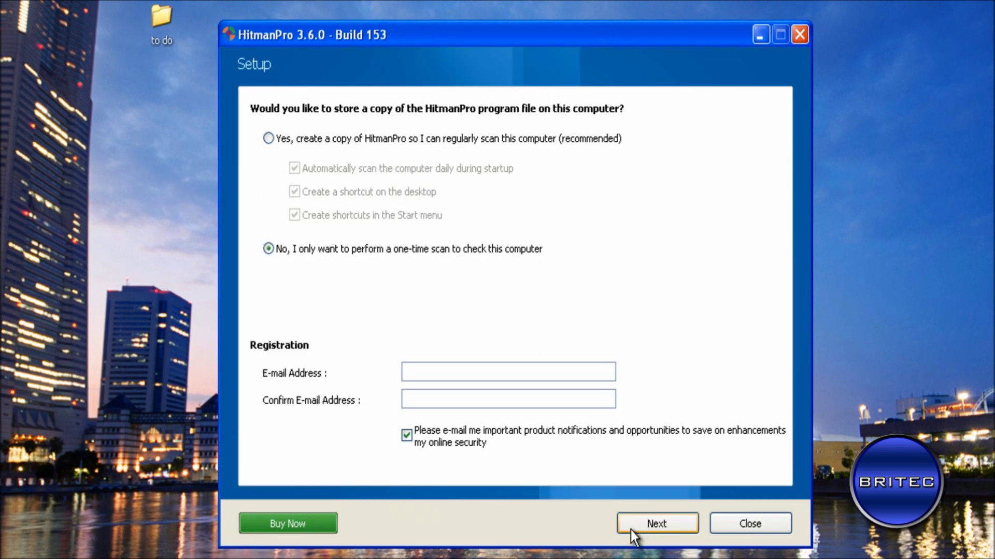
left_click(648, 526)
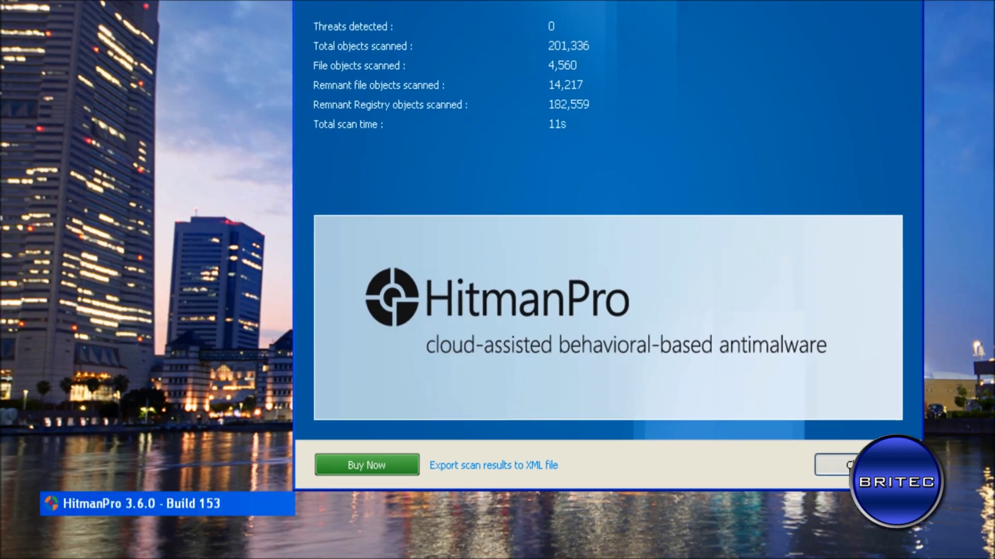
left_click(744, 525)
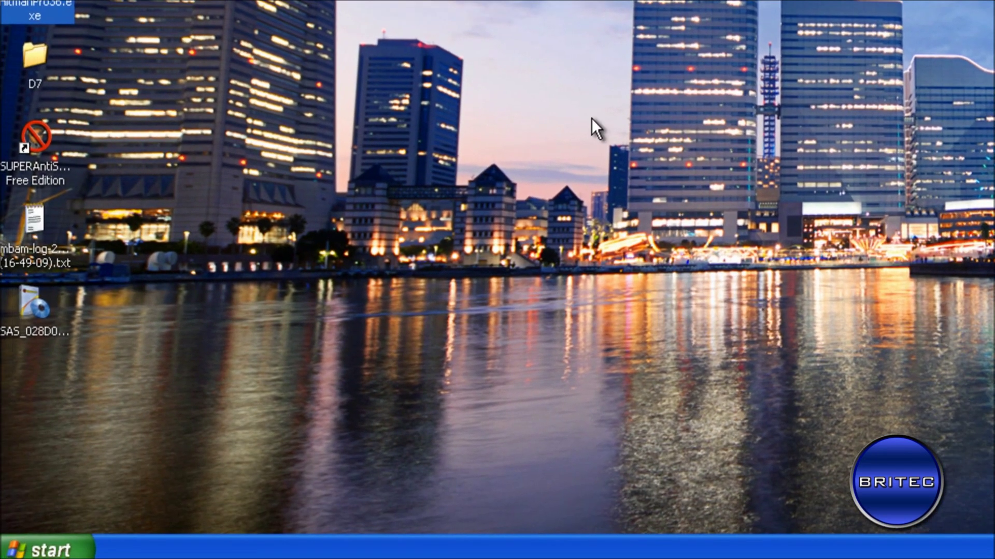
Step: Browse to C:\WINDOWS through My Computer and try to open the $NtUninstallKB28258$ folder
left_click(32, 536)
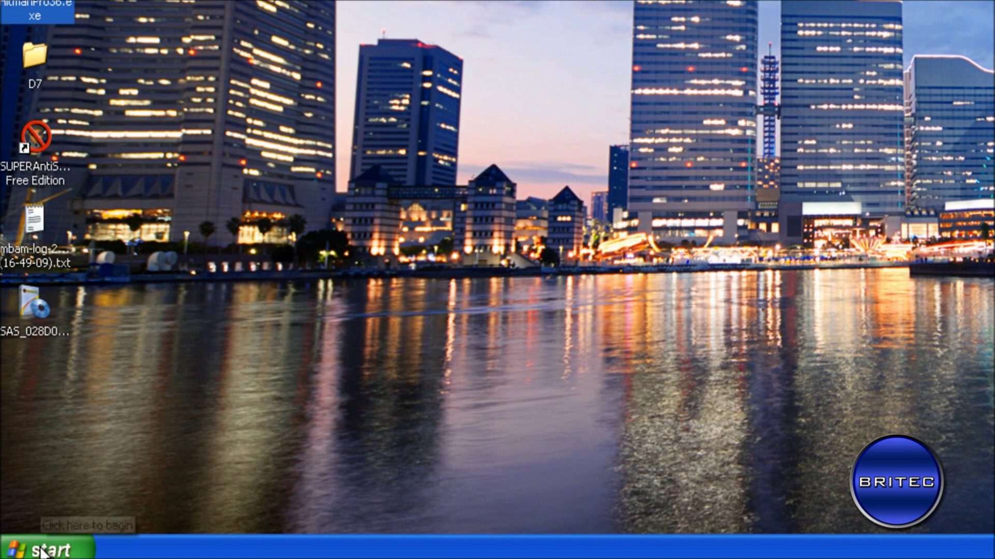
left_click(288, 181)
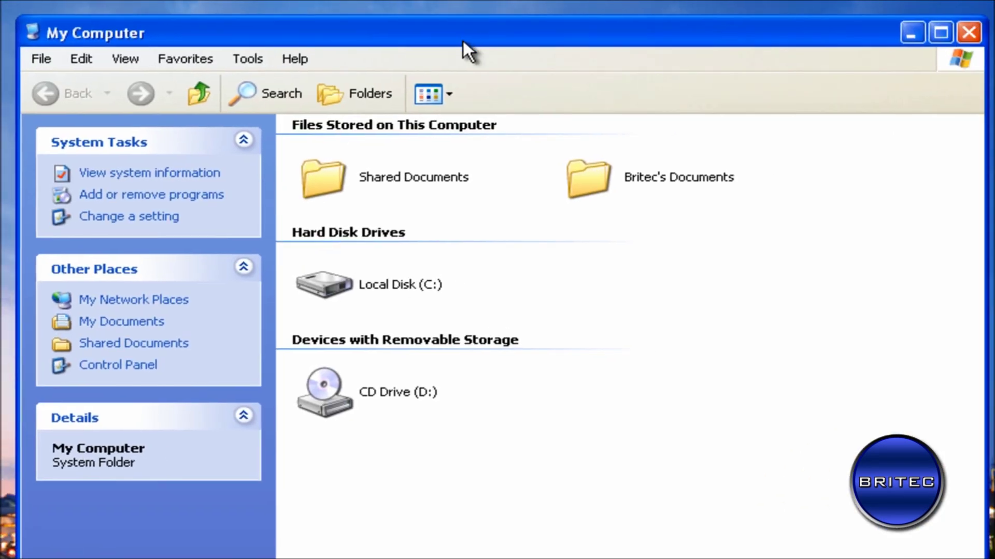
double_click(375, 283)
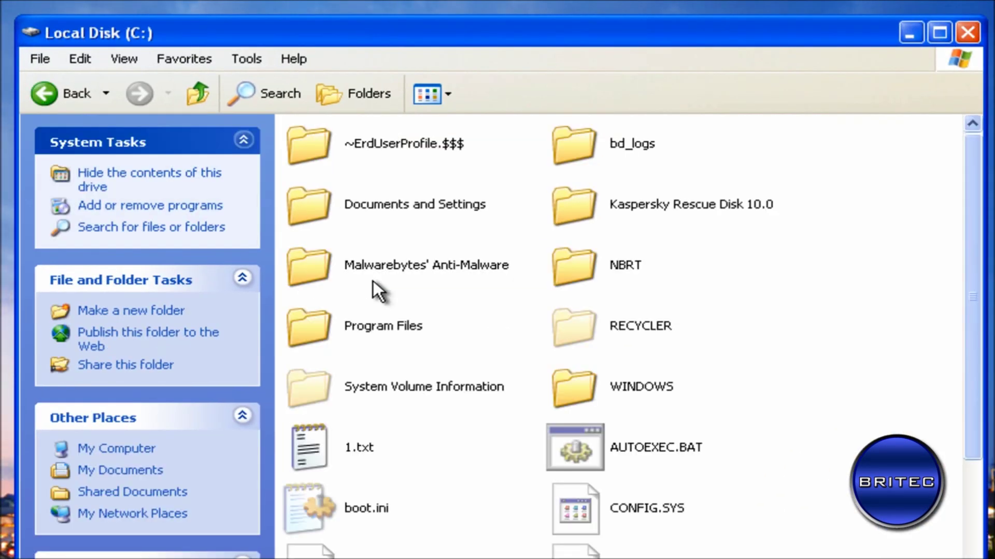
left_click(598, 390)
double_click(605, 387)
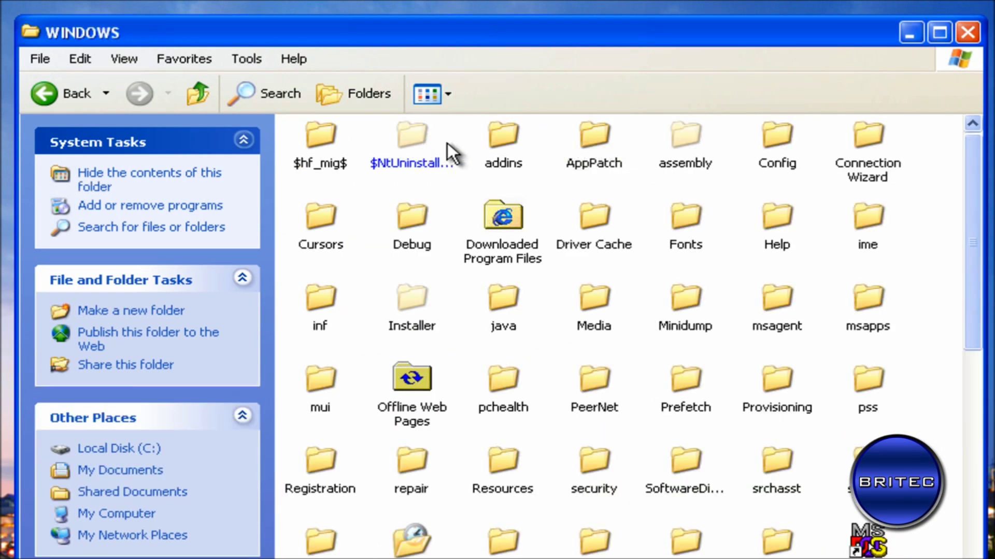
double_click(413, 138)
left_click(401, 405)
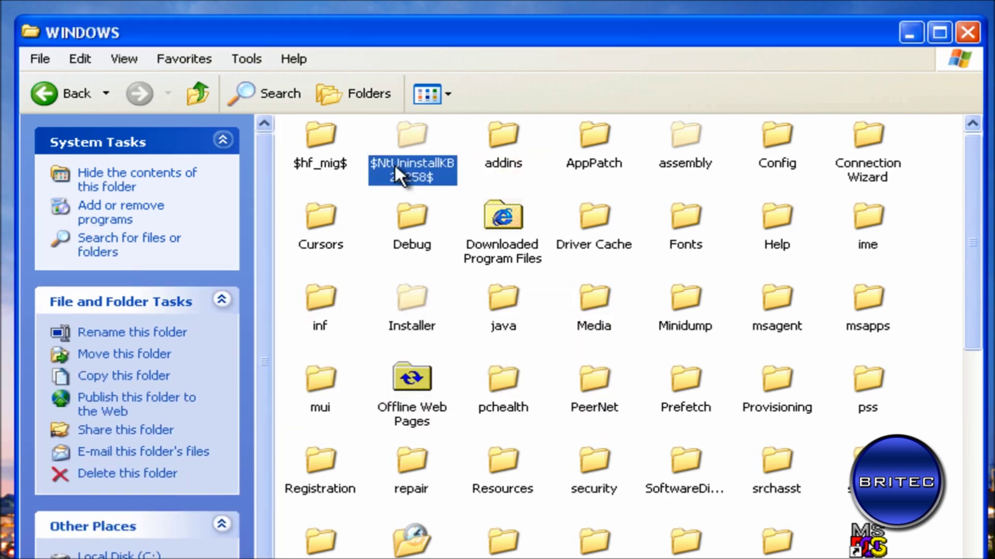
Step: Try to delete the $NtUninstallKB28258$ folder from C:\WINDOWS, then close the folder window
right_click(407, 127)
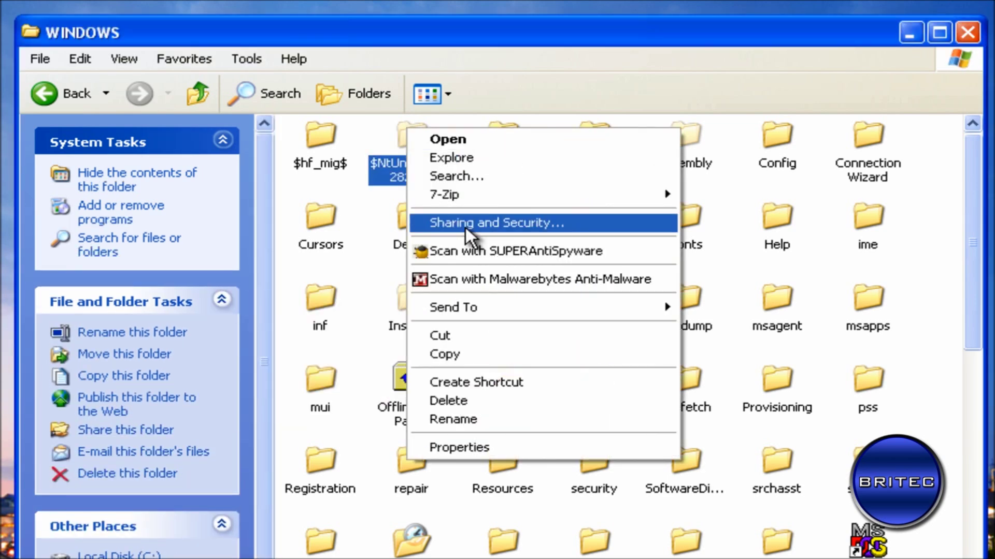
left_click(465, 401)
left_click(481, 382)
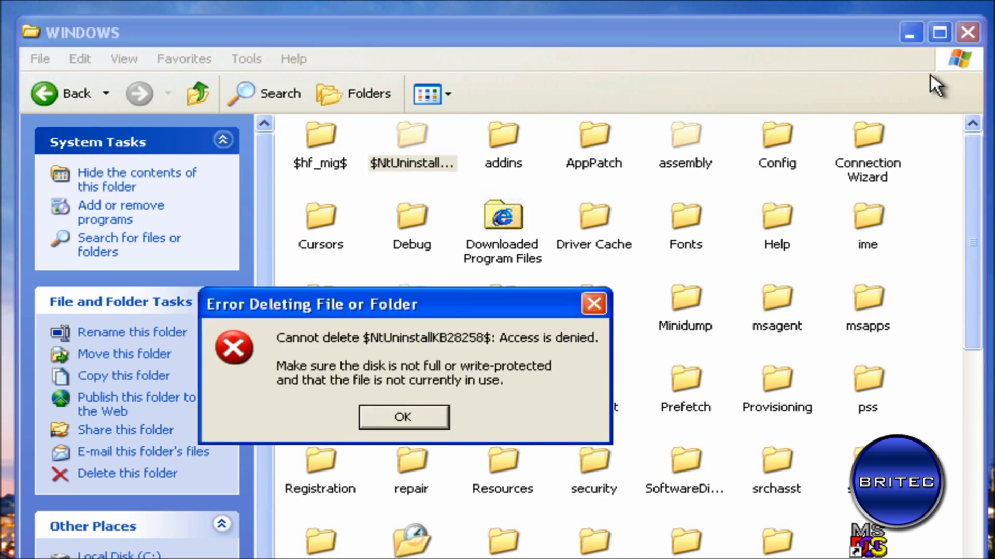
left_click(393, 416)
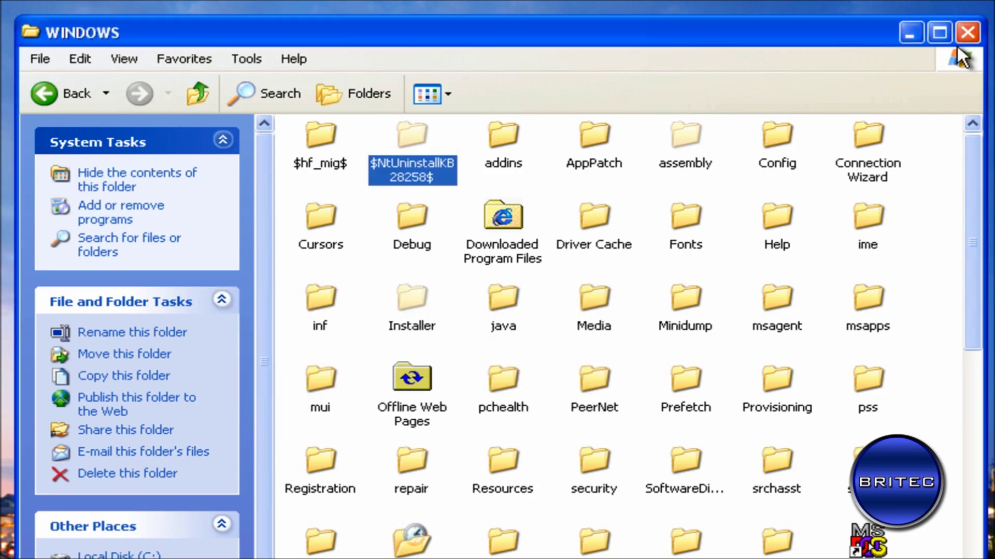
left_click(966, 32)
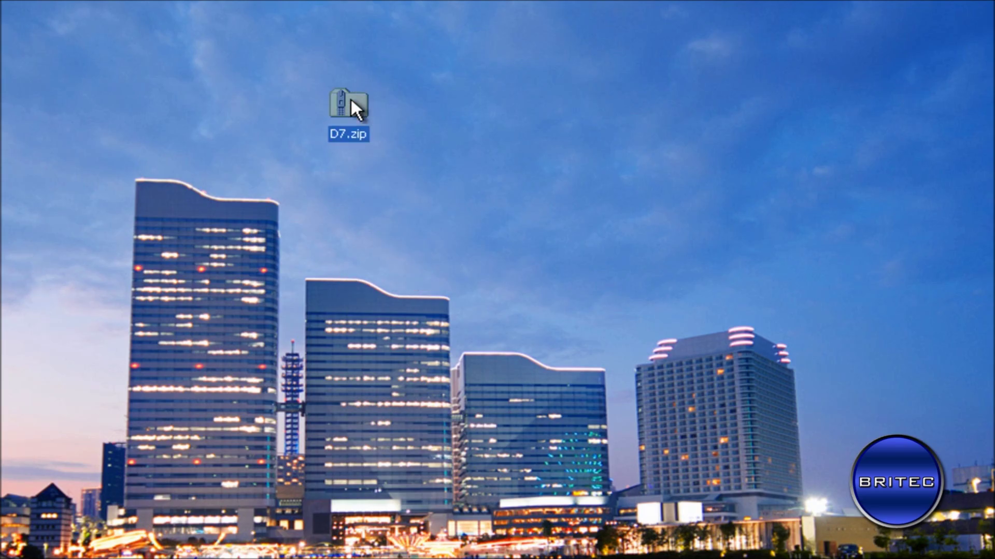
Step: Launch D7.exe from the D7 folder, accept its end user license agreement and close the folder window
right_click(352, 97)
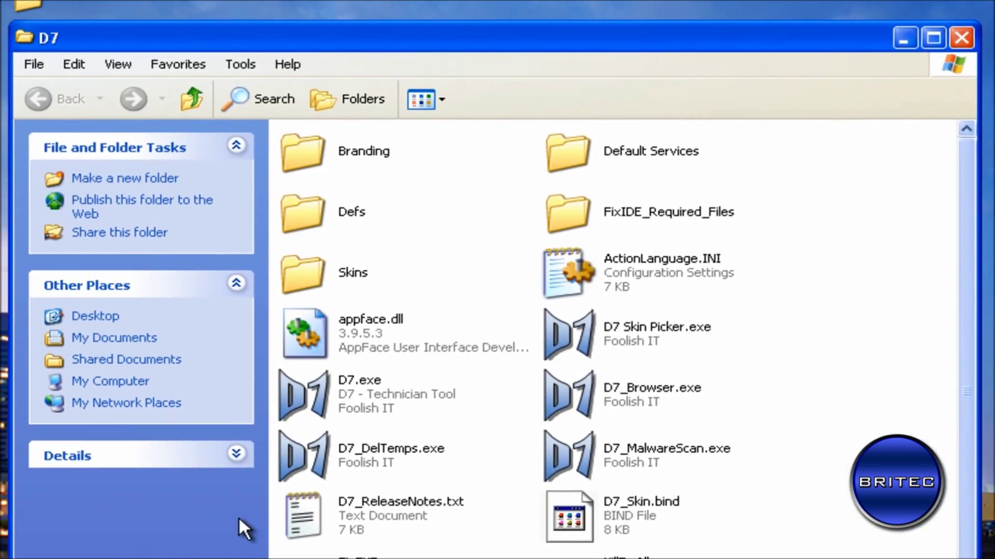
double_click(364, 398)
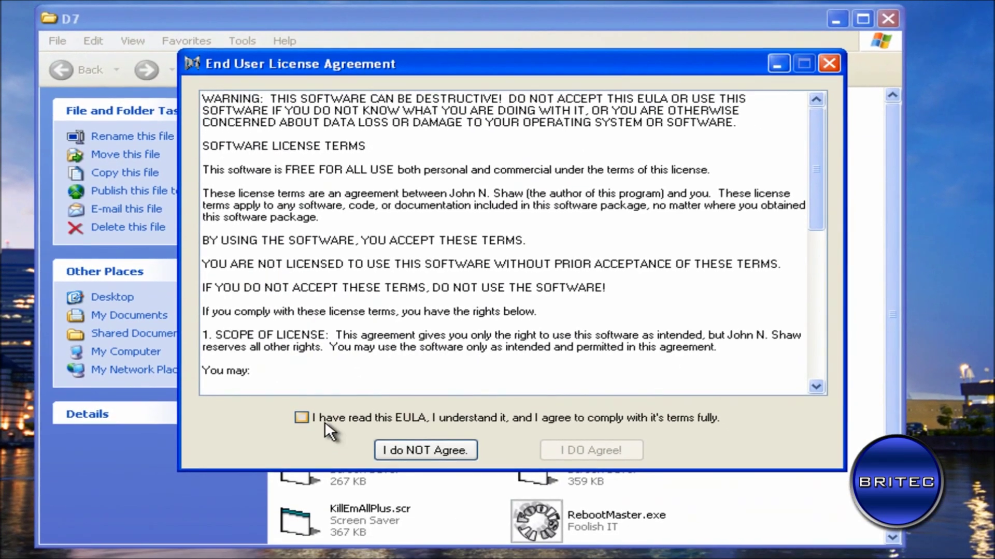
left_click(304, 464)
left_click(610, 500)
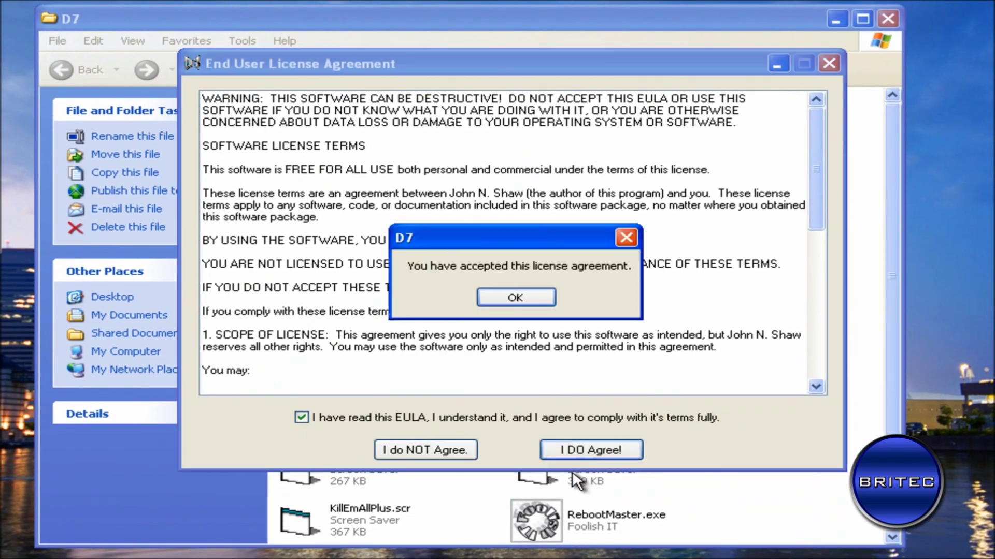
left_click(513, 305)
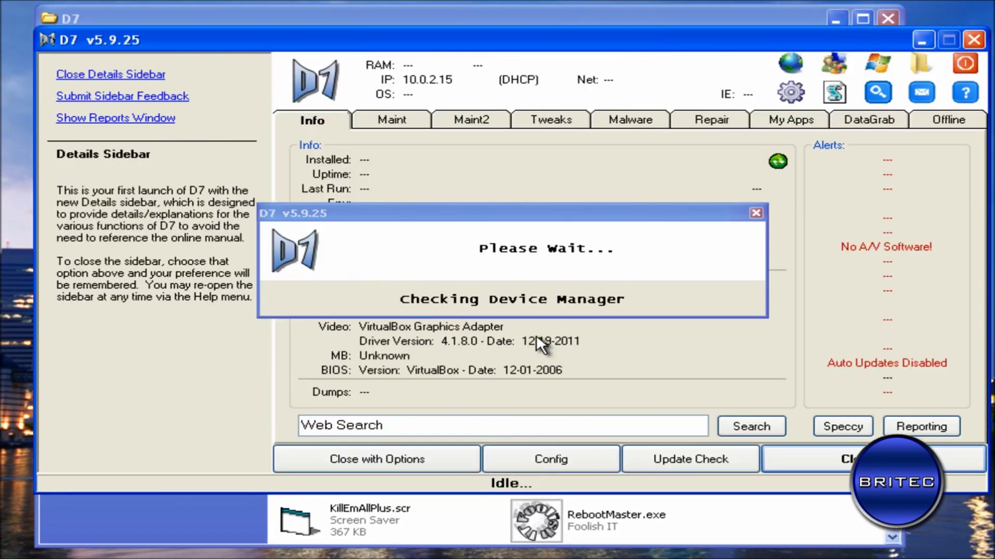
left_click(664, 523)
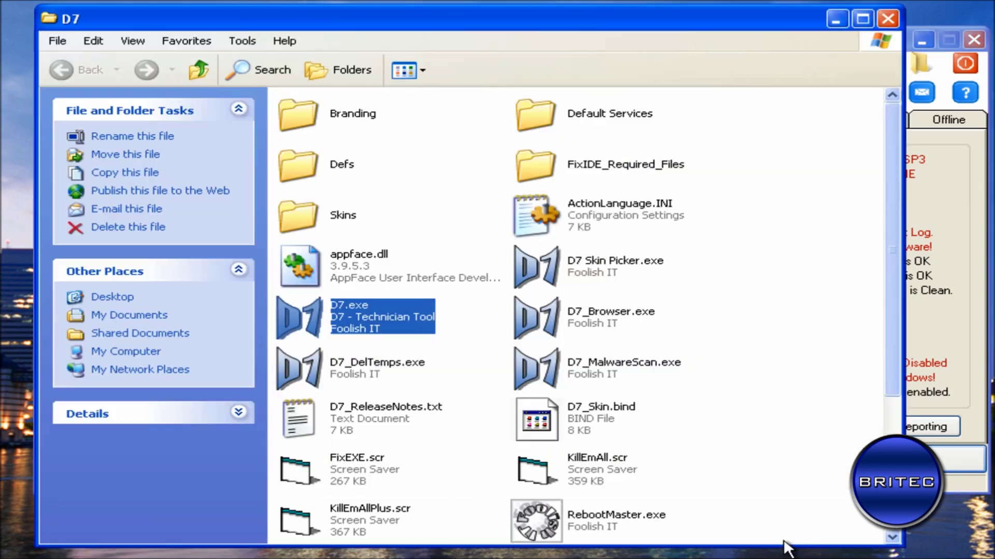
left_click(887, 19)
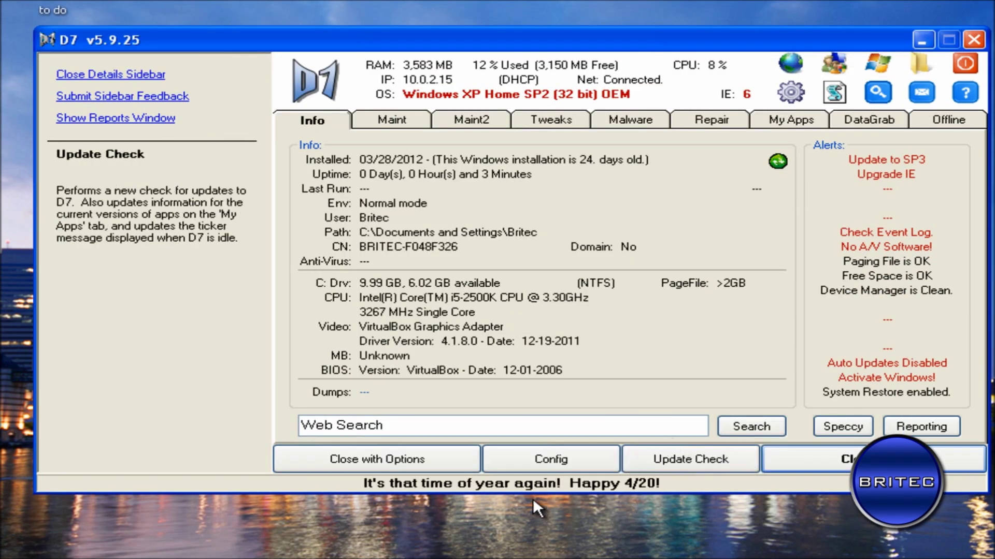
Step: Open the MalwareScan tool from D7's malware tools
left_click(640, 122)
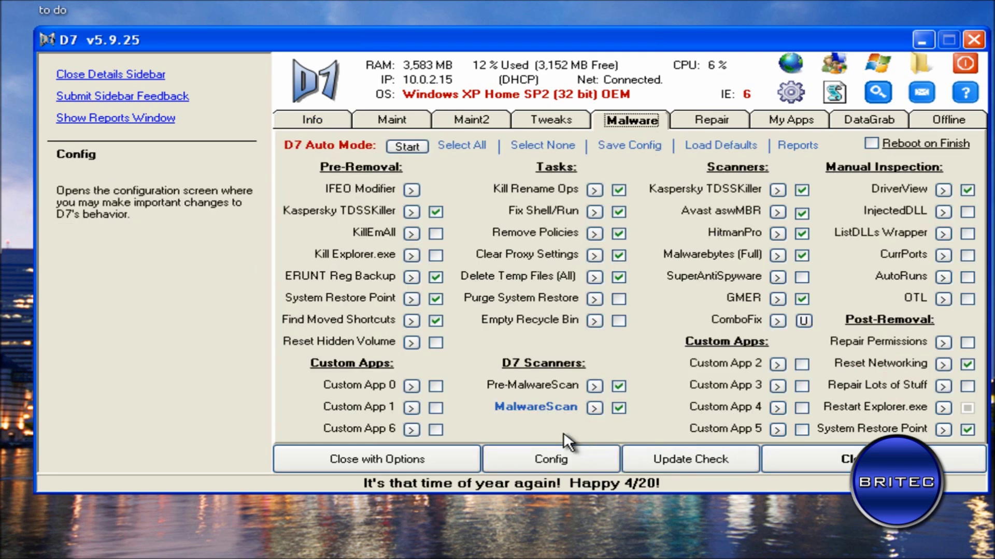
left_click(592, 409)
left_click_drag(160, 11, 474, 62)
Step: Run the ADS (Quick) and ADS (Full) file system checks and look through the listed files
scroll(145, 259, "down", 3)
left_click(158, 402)
left_click(156, 416)
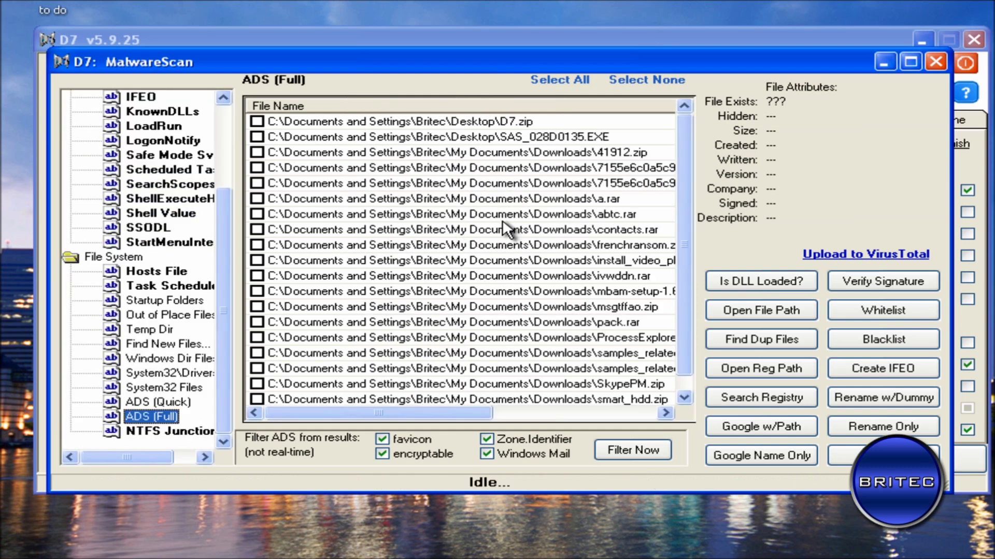
scroll(685, 208, "down", 1)
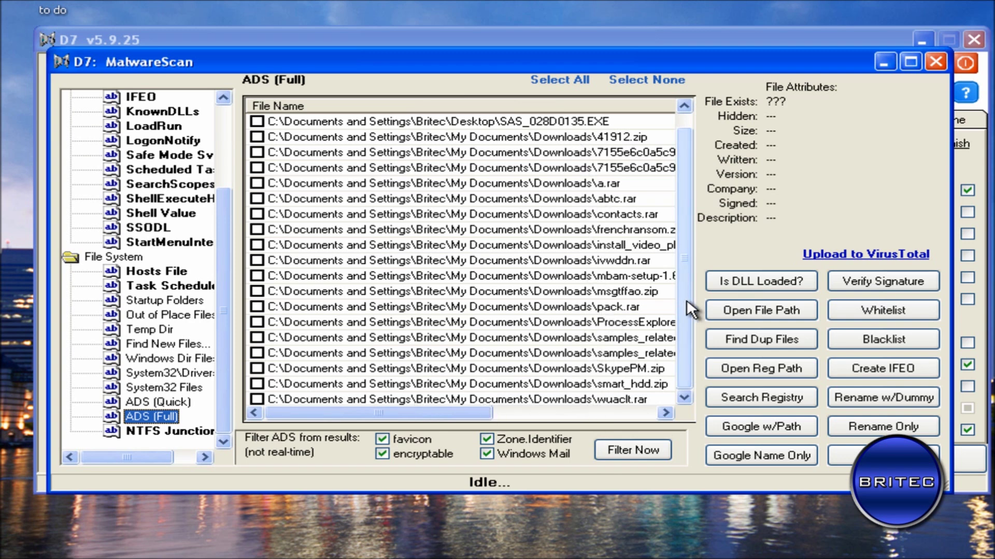
left_click_drag(688, 300, 688, 250)
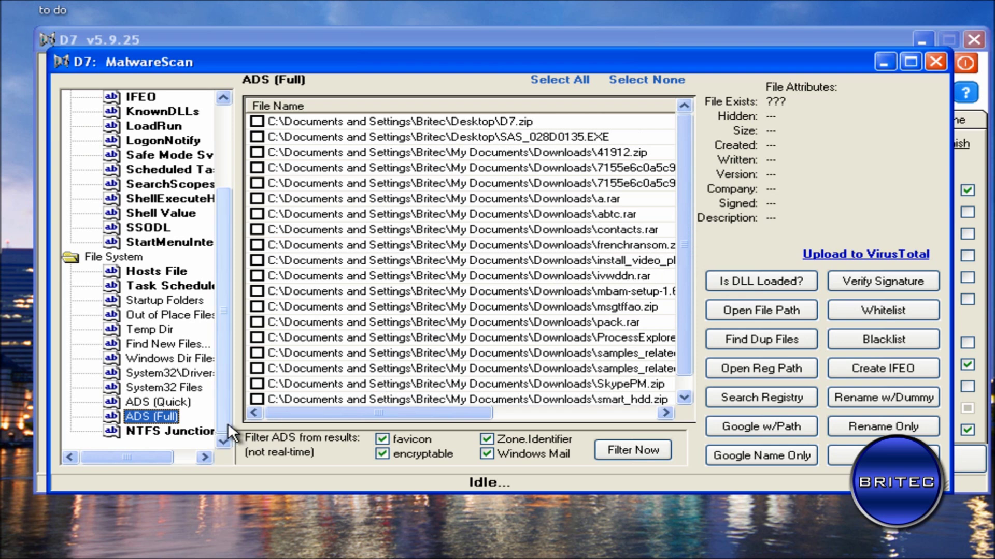
Step: Scan C:\WINDOWS for NTFS junctions, destroy the $NtUninstallKB28258$ junction and the directory beneath it, and rescan
left_click(165, 433)
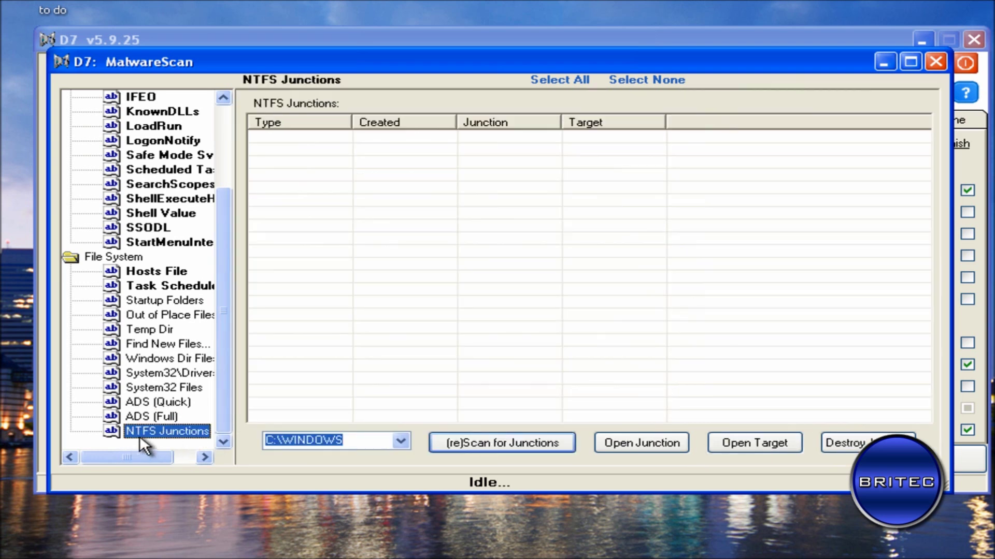
left_click(490, 444)
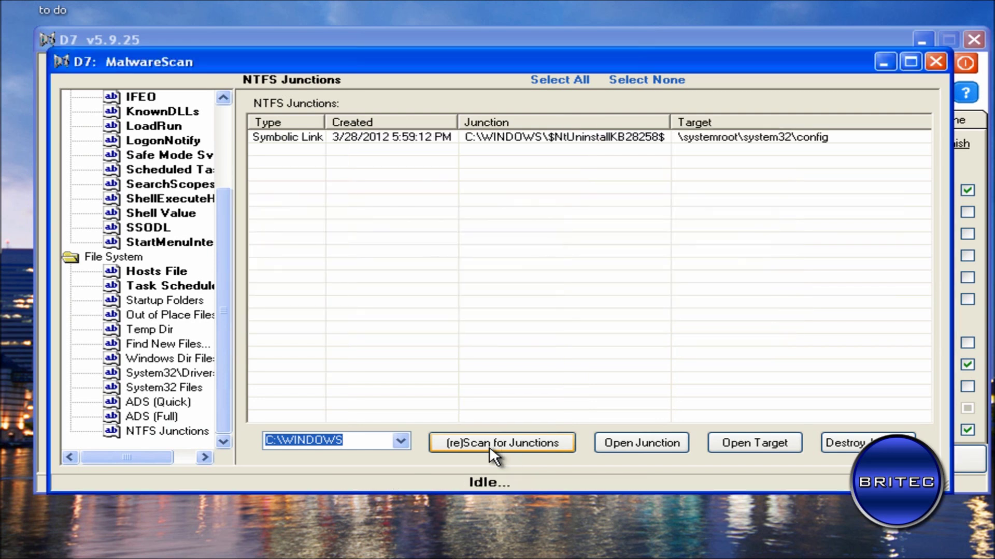
left_click(547, 139)
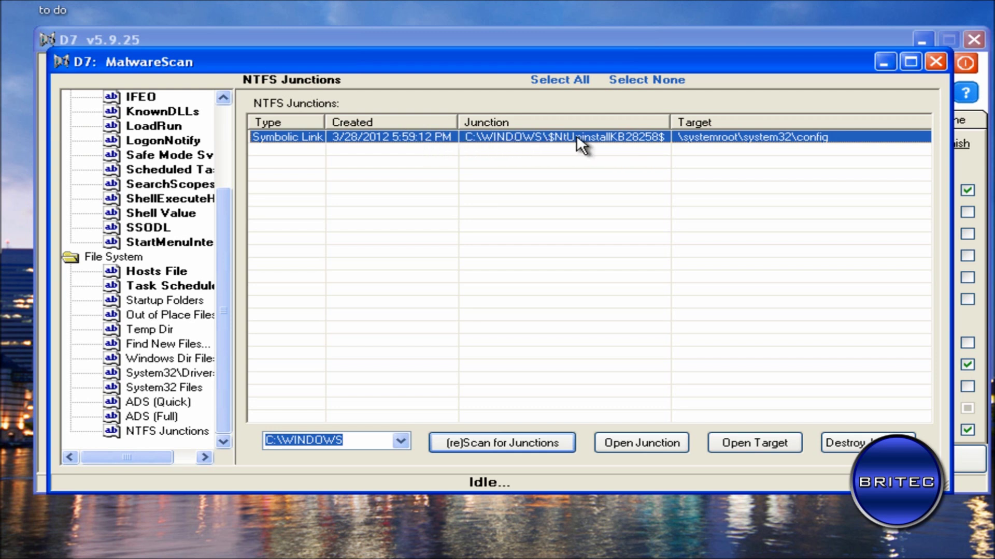
left_click(863, 443)
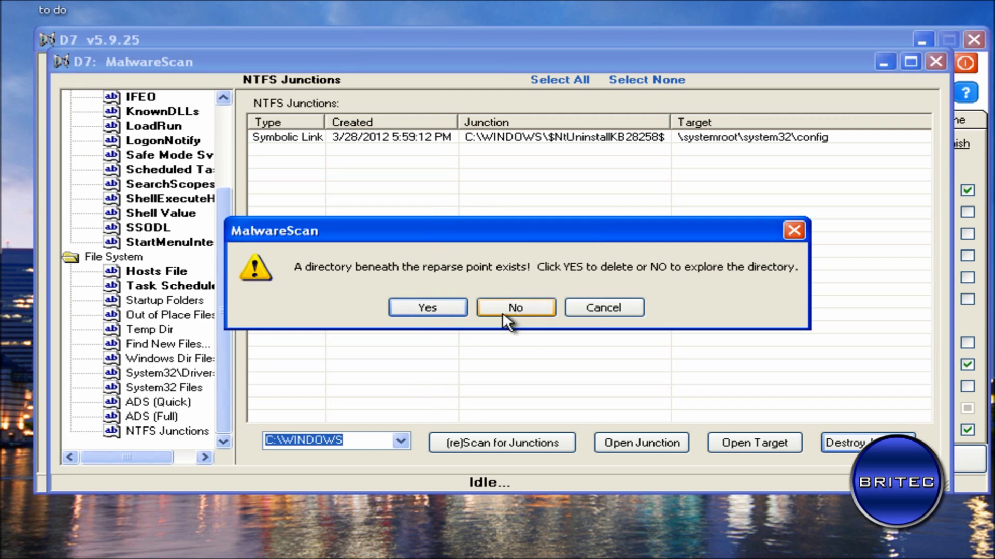
left_click(434, 307)
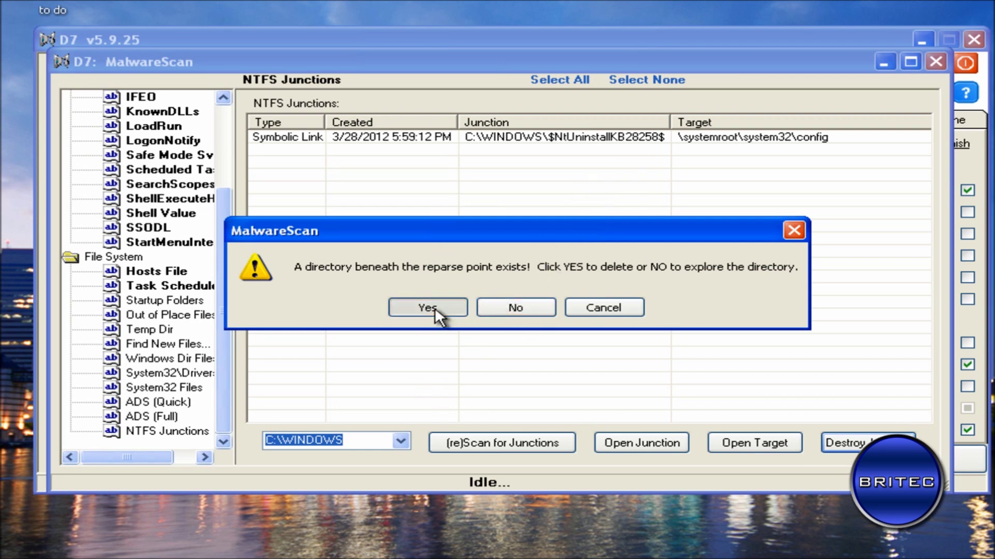
left_click(526, 296)
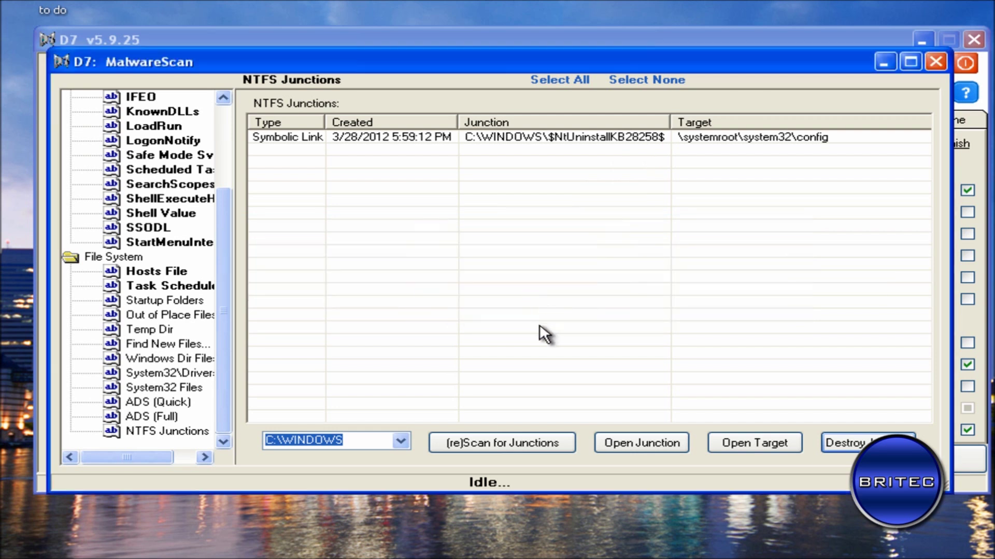
left_click(482, 441)
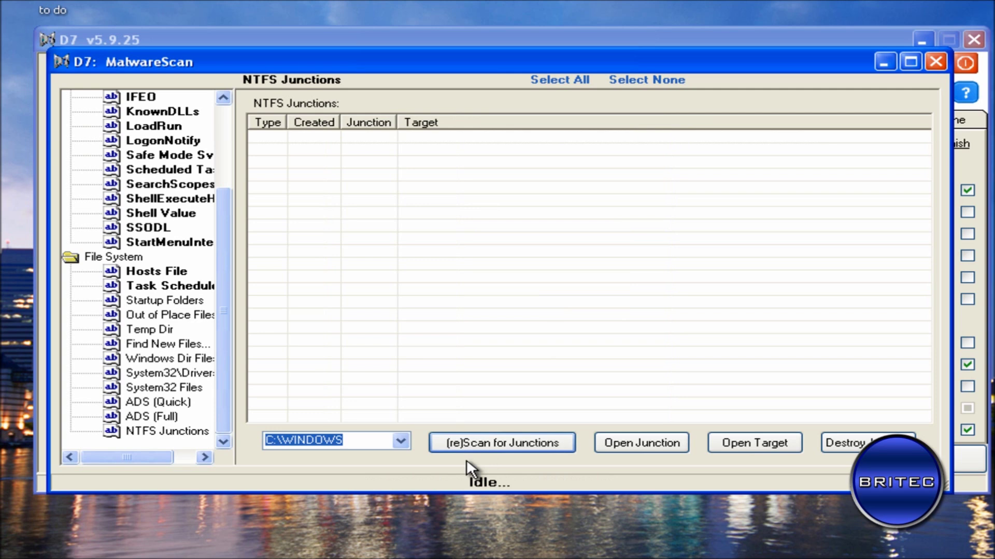
Step: Close MalwareScan and shut down D7 completely, removing its modifications to the system
left_click(937, 63)
left_click(973, 39)
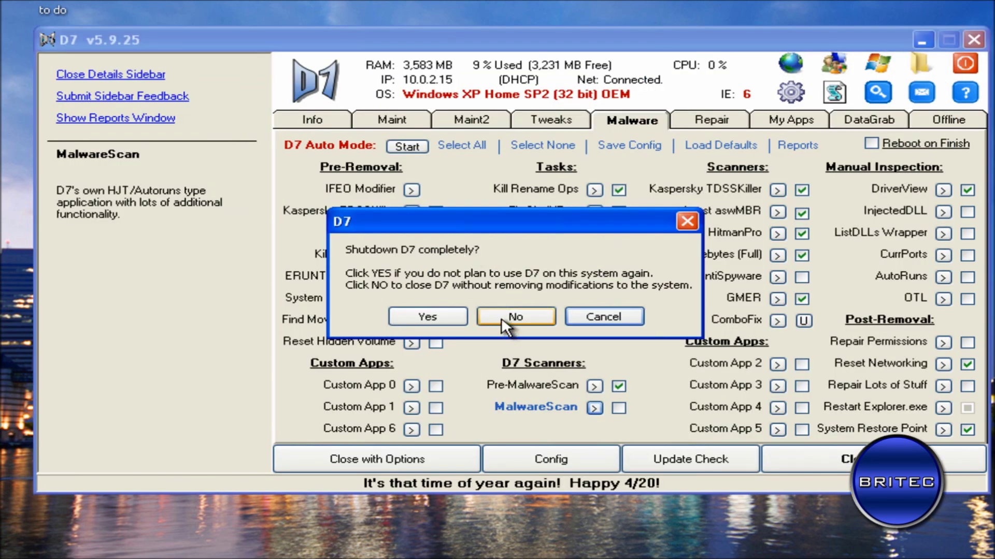
left_click(427, 318)
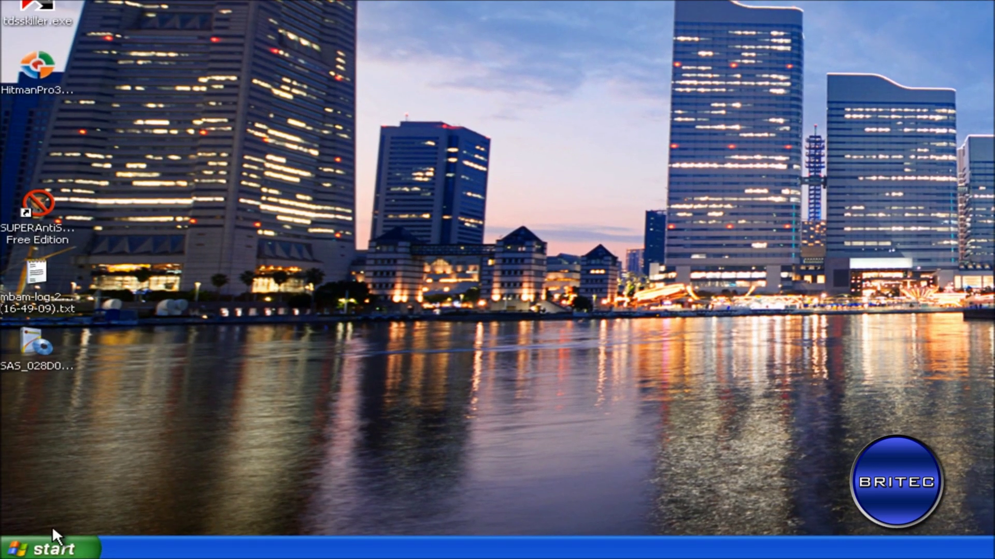
Step: Open C:\WINDOWS through My Computer, check its folders for the $NtUninstallKB28258$ directory, and close the window
left_click(52, 547)
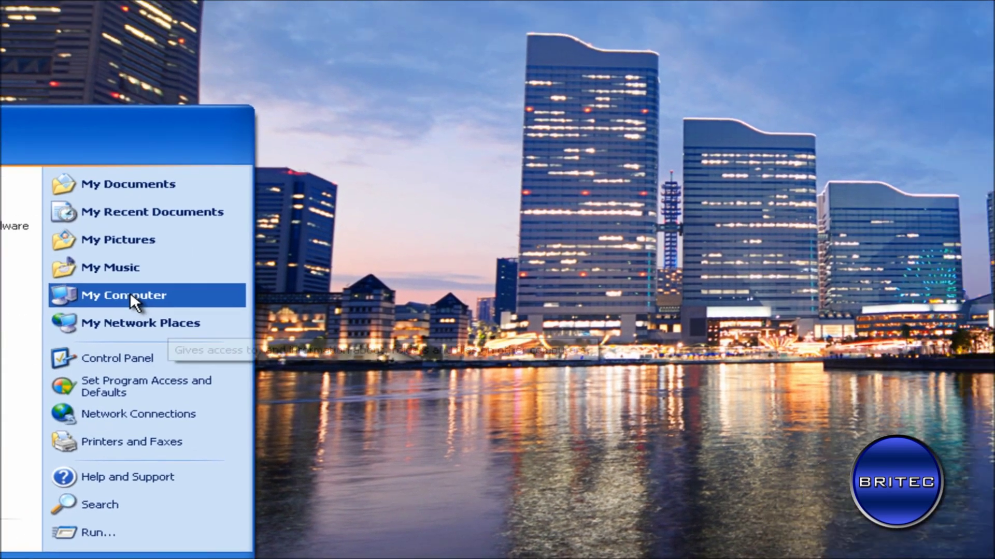
left_click(130, 294)
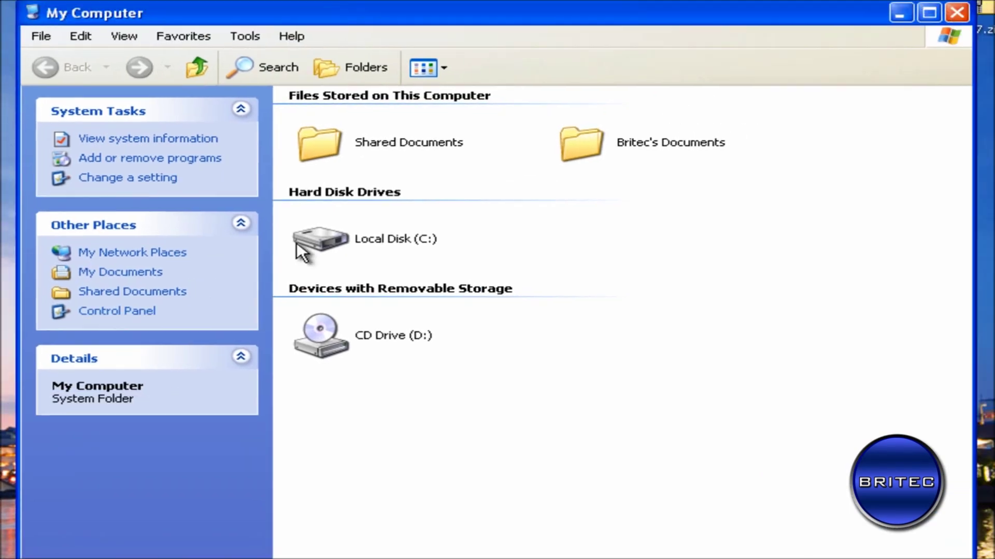
double_click(334, 239)
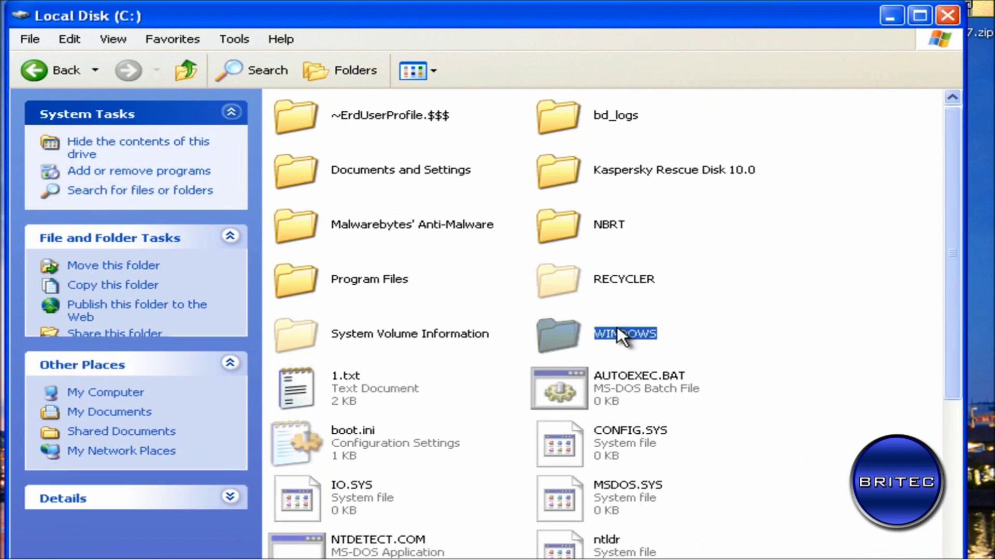
double_click(557, 335)
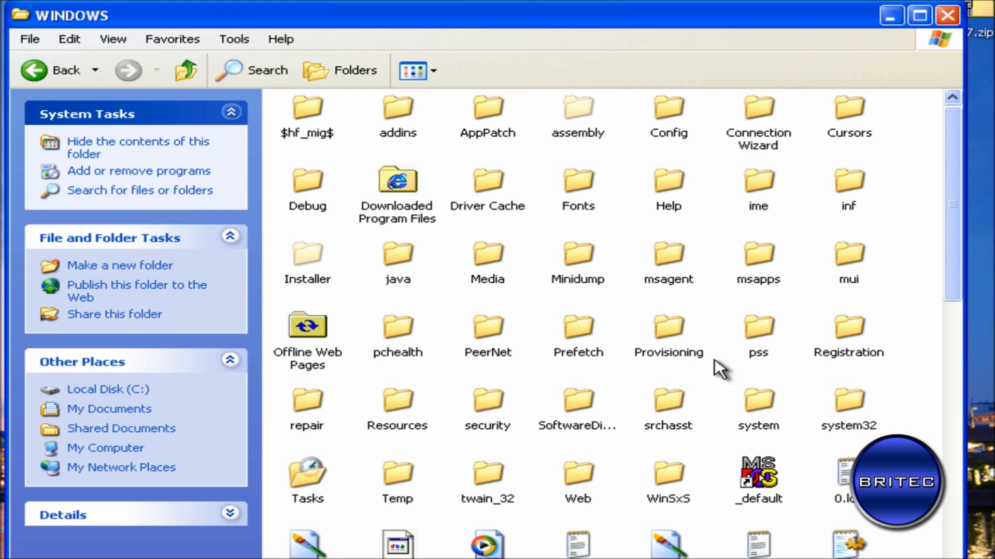
left_click(945, 16)
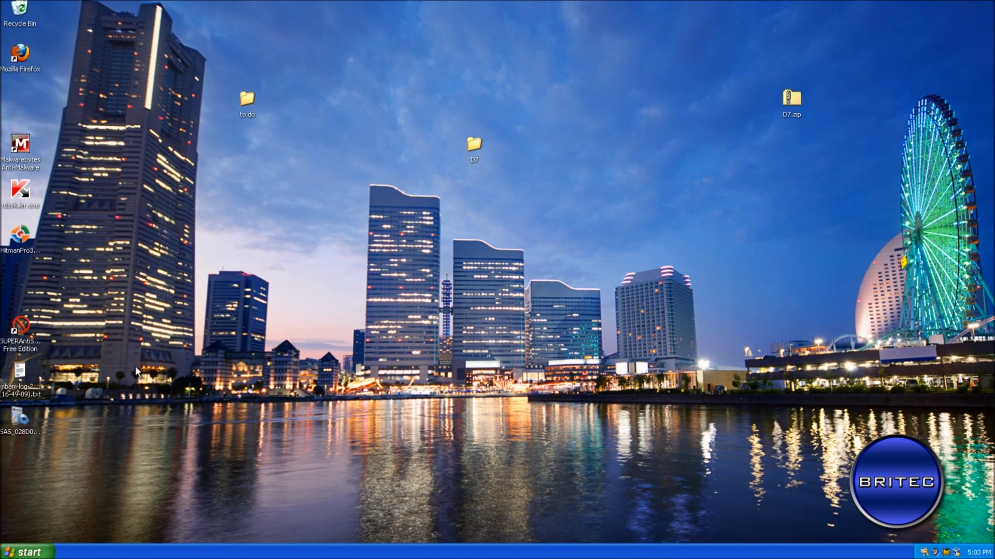
Step: Empty the Recycle Bin, permanently deleting the discarded D7 item
right_click(20, 11)
left_click(49, 32)
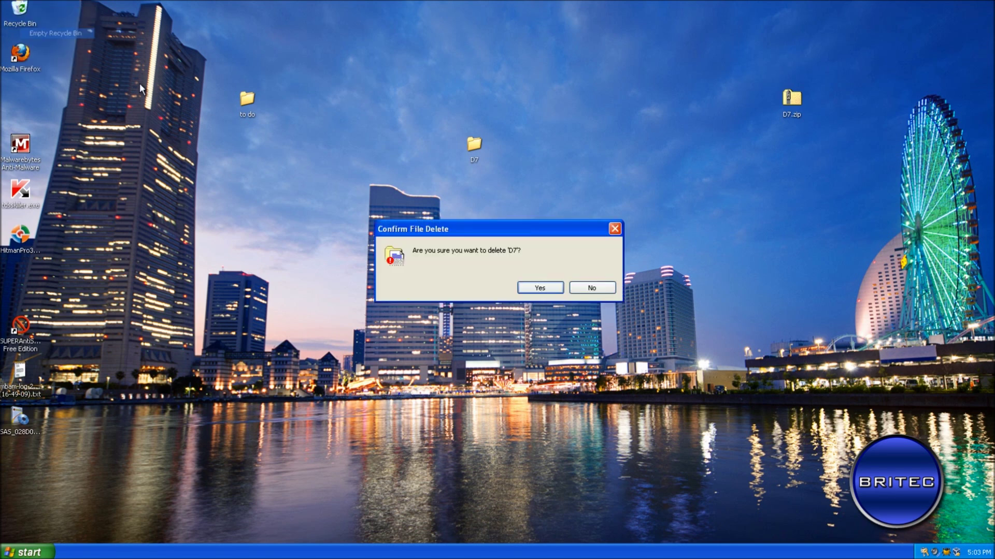
left_click(539, 288)
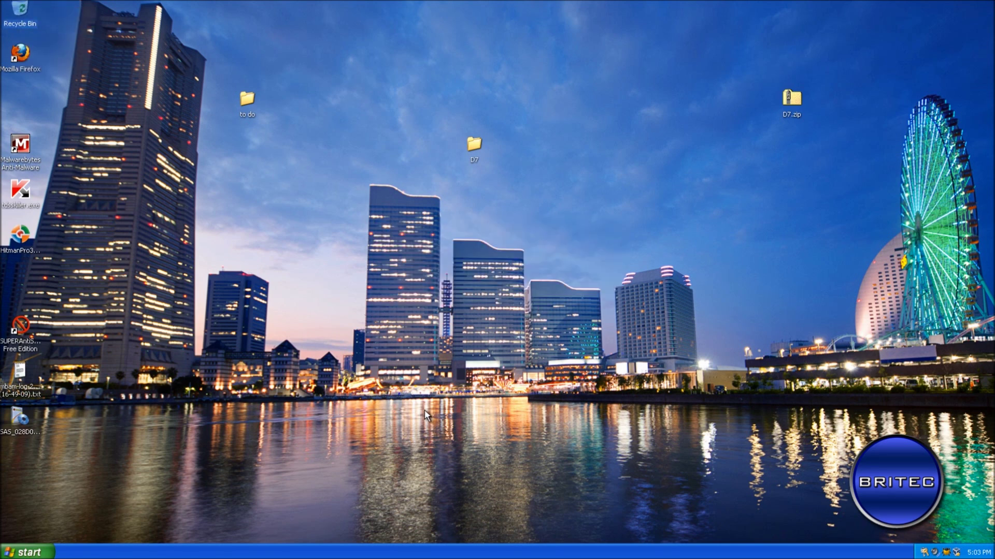
Step: Delete the "to do" folder from the desktop and empty the Recycle Bin again
right_click(23, 8)
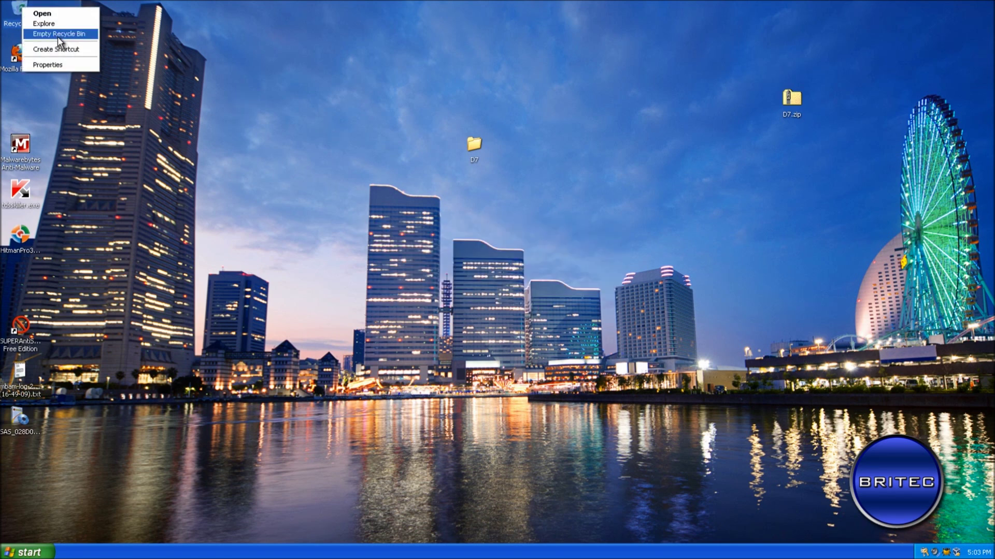
left_click(58, 34)
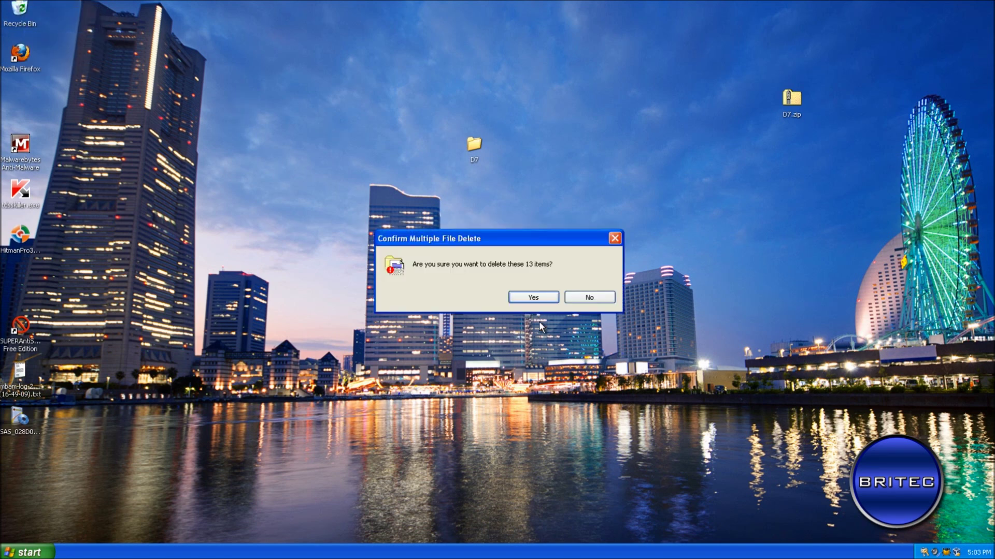
left_click(533, 295)
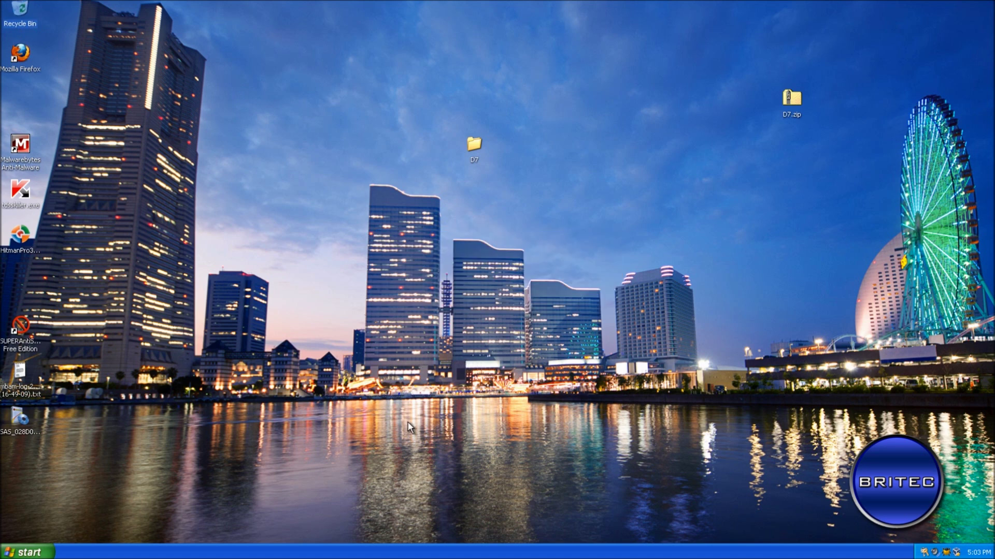